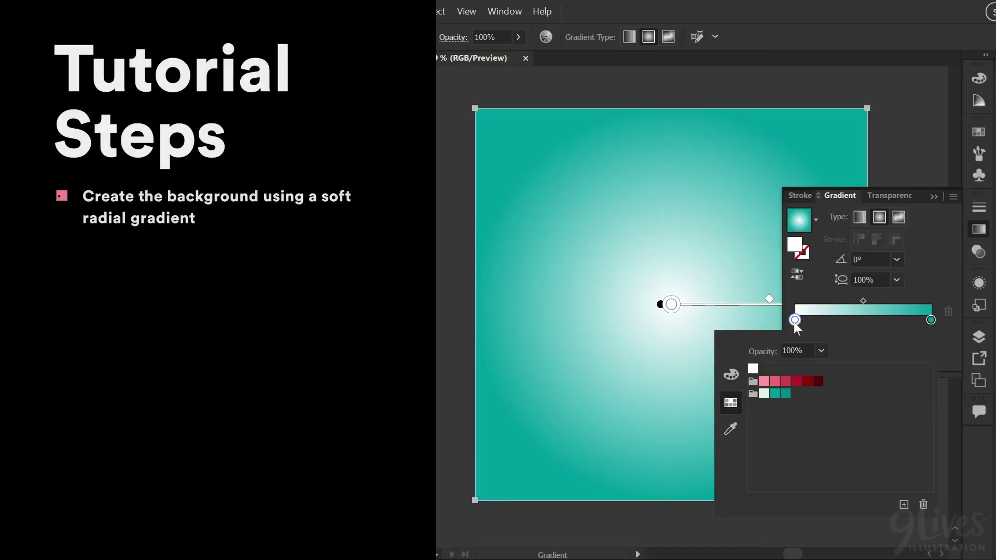
{"action": "left_click", "coordinate": [763, 393]}
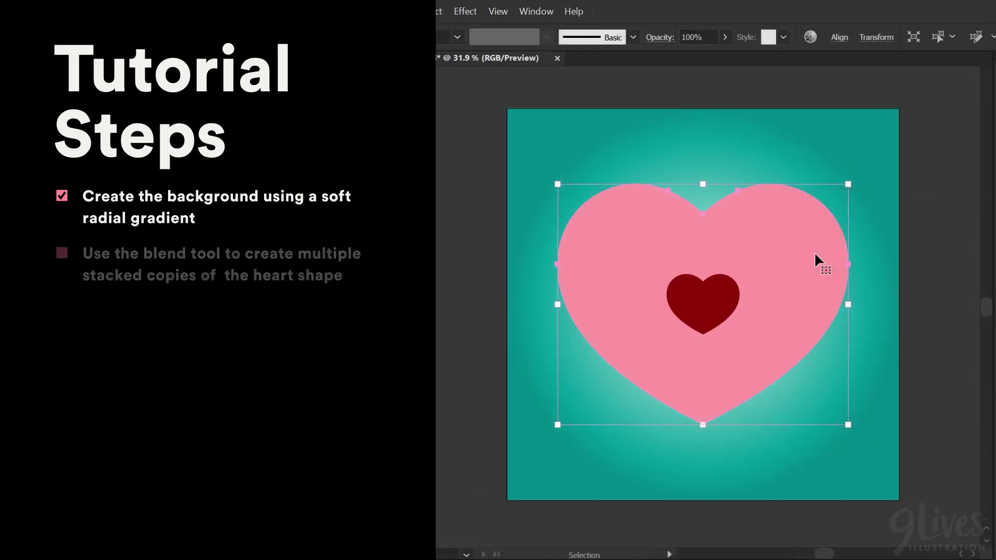
{"action": "left_click", "coordinate": [720, 307], "text": "shift"}
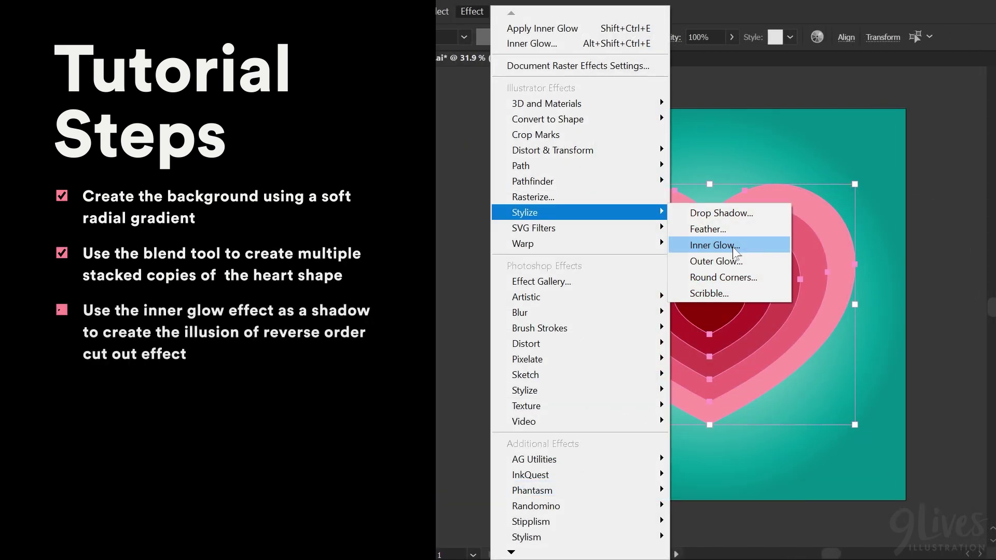
{"action": "left_click", "coordinate": [733, 247]}
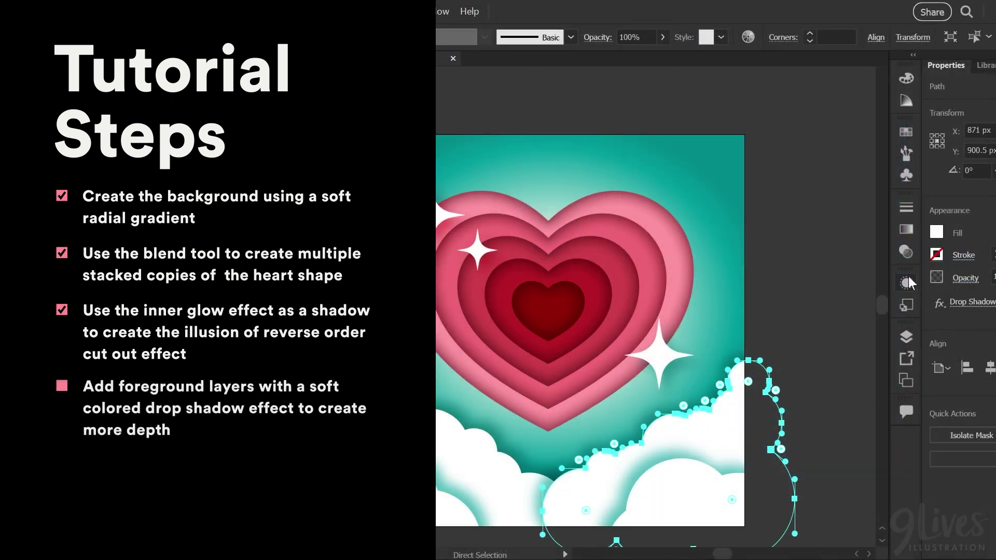
- Set the blur of the selected cloud path's existing Drop Shadow effect to 30 px
{"action": "left_click", "coordinate": [906, 283]}
{"action": "left_click", "coordinate": [768, 391]}
{"action": "double_click", "coordinate": [867, 317]}
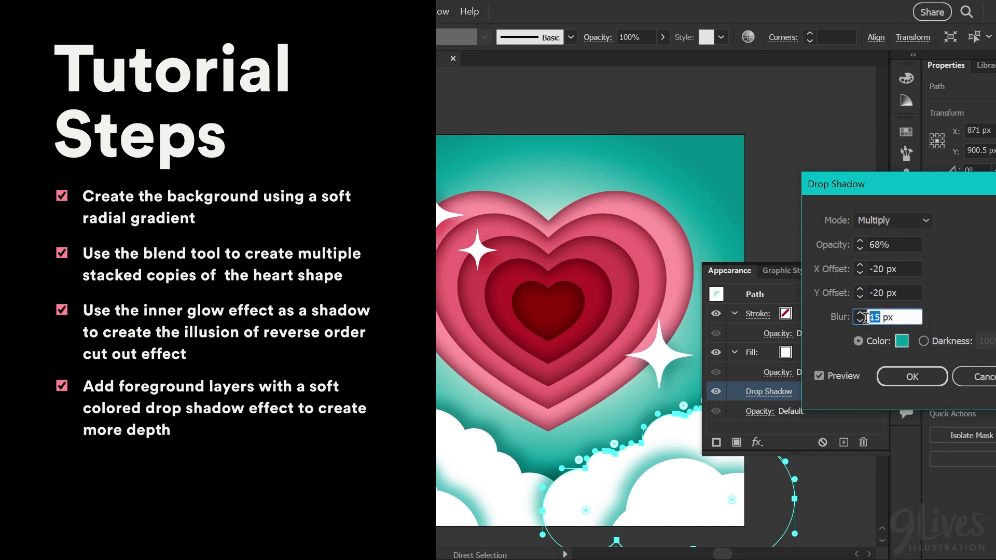
{"action": "type", "text": "30"}
{"action": "left_click", "coordinate": [913, 293]}
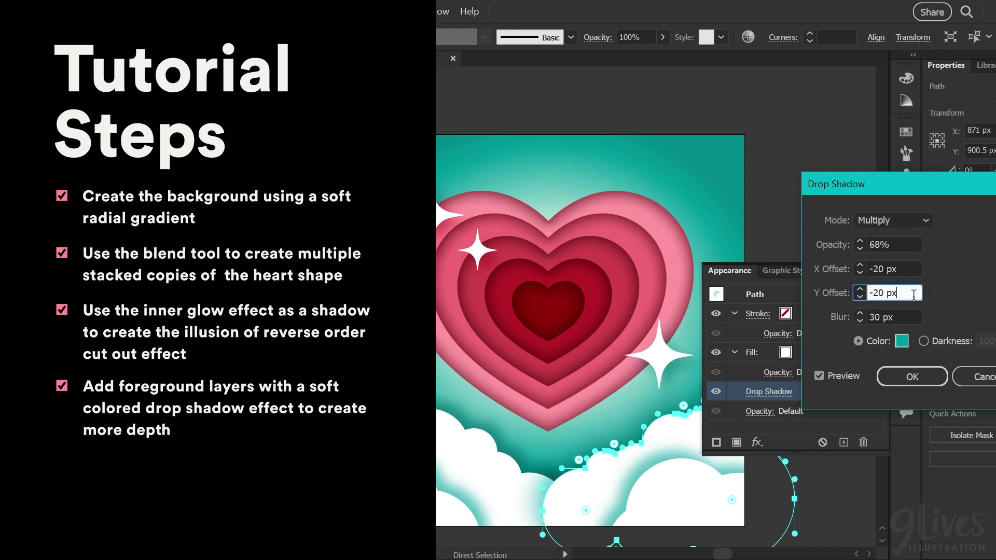
{"action": "left_click", "coordinate": [922, 379]}
{"action": "left_click", "coordinate": [669, 415]}
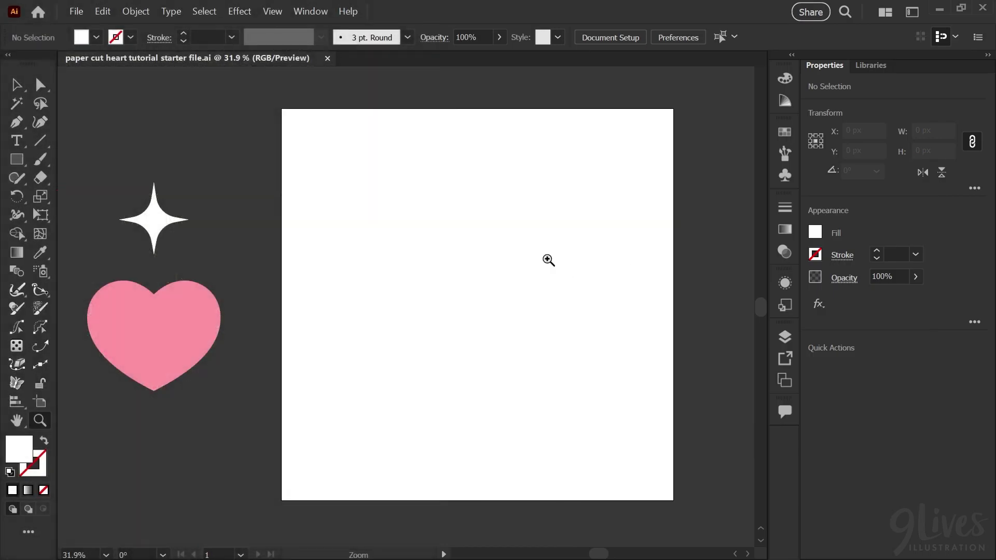
- Create a 1080 × 1080 px rectangle with linked proportions, starting from the artboard's upper-left corner
{"action": "left_click", "coordinate": [17, 161]}
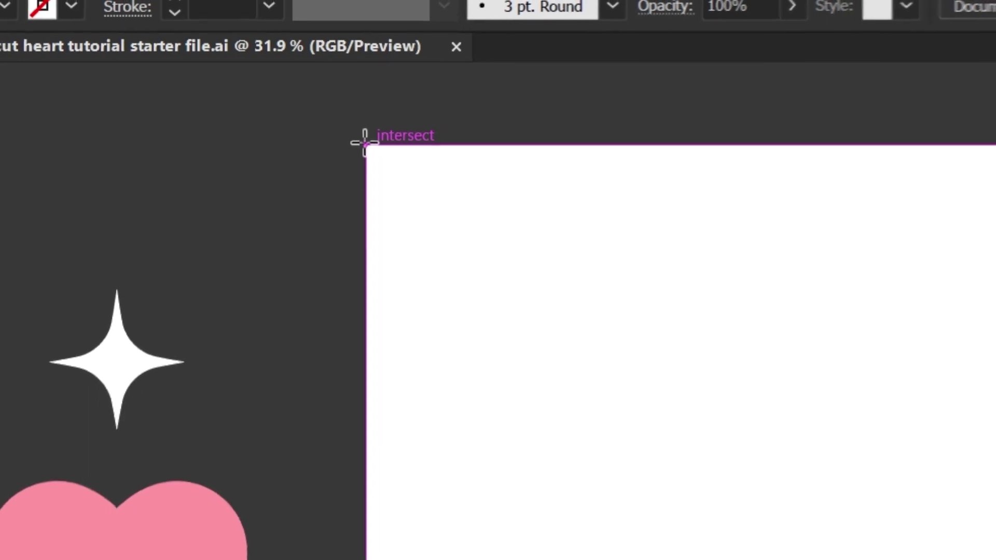
{"action": "left_click", "coordinate": [369, 144]}
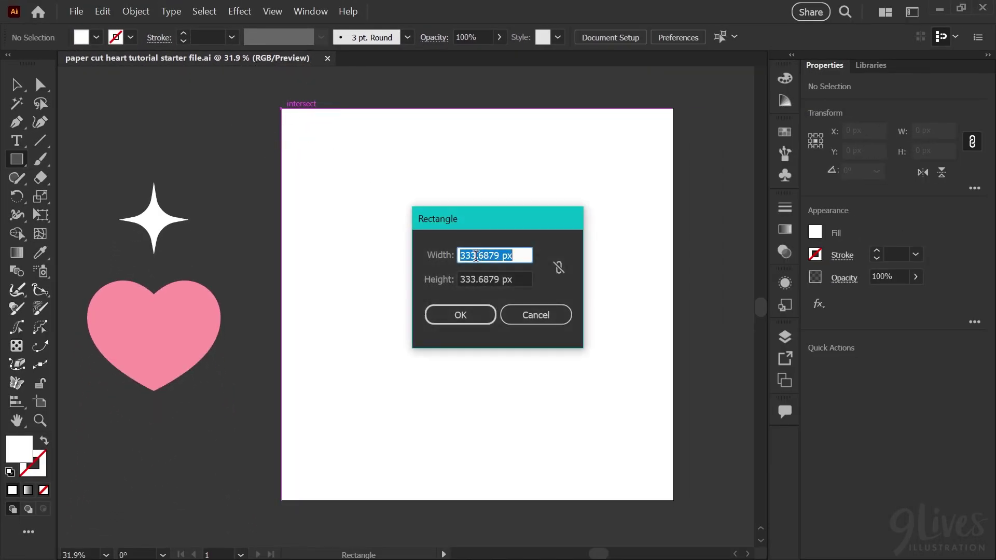
{"action": "double_click", "coordinate": [475, 255]}
{"action": "type", "text": "1080"}
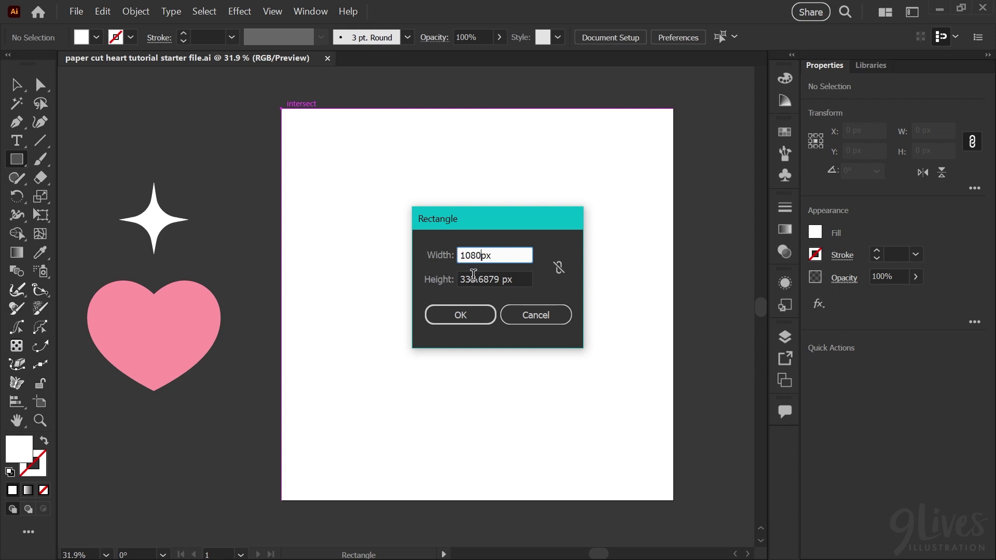
{"action": "double_click", "coordinate": [473, 278]}
{"action": "type", "text": "1080"}
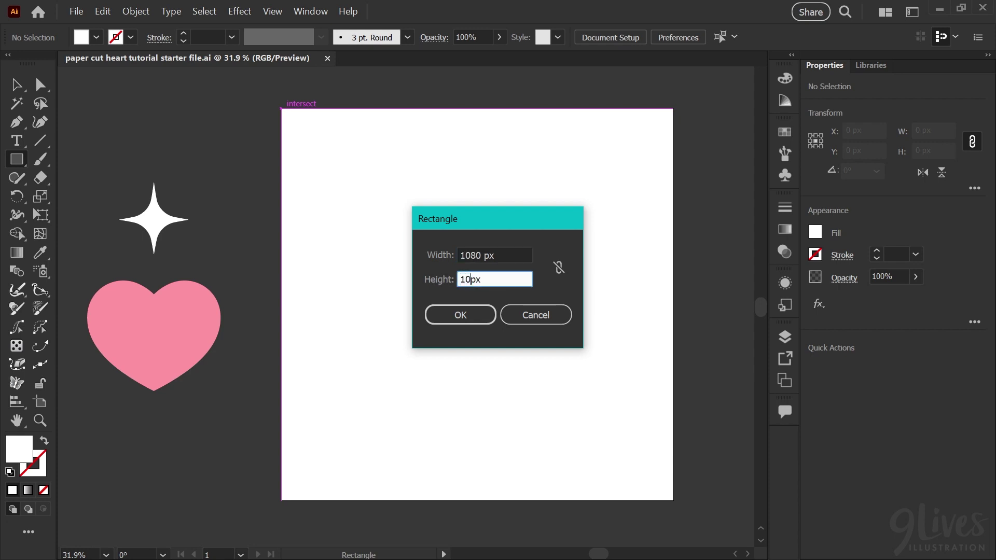
{"action": "left_click", "coordinate": [558, 267]}
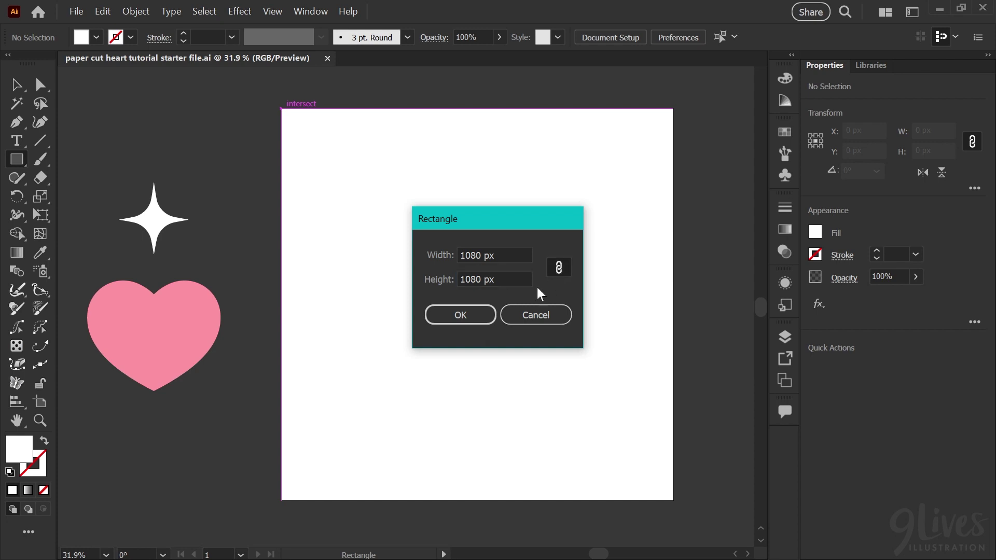
{"action": "left_click", "coordinate": [480, 314]}
- Fill the artboard-sized rectangle with a radial gradient using the Gradient tool
{"action": "key", "text": "a"}
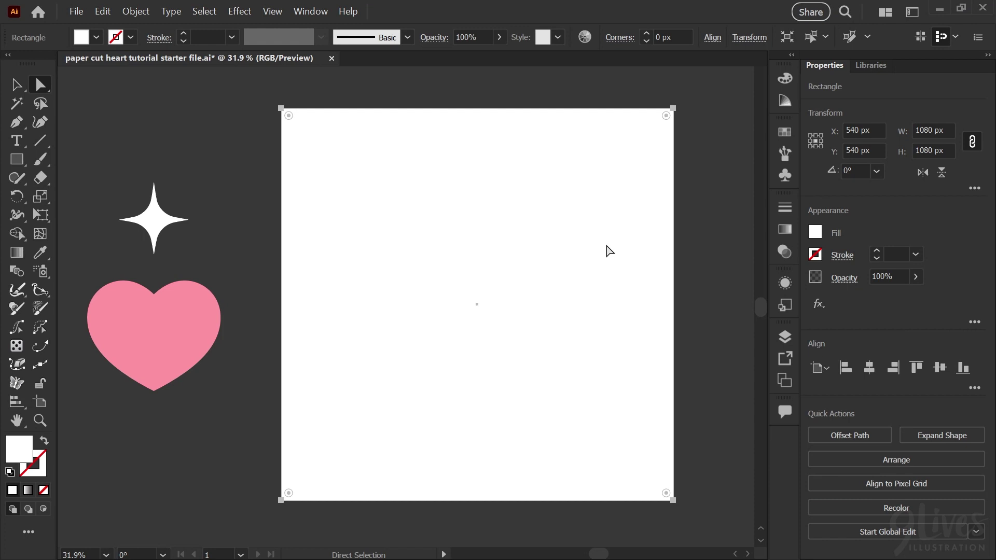
{"action": "key", "text": "g"}
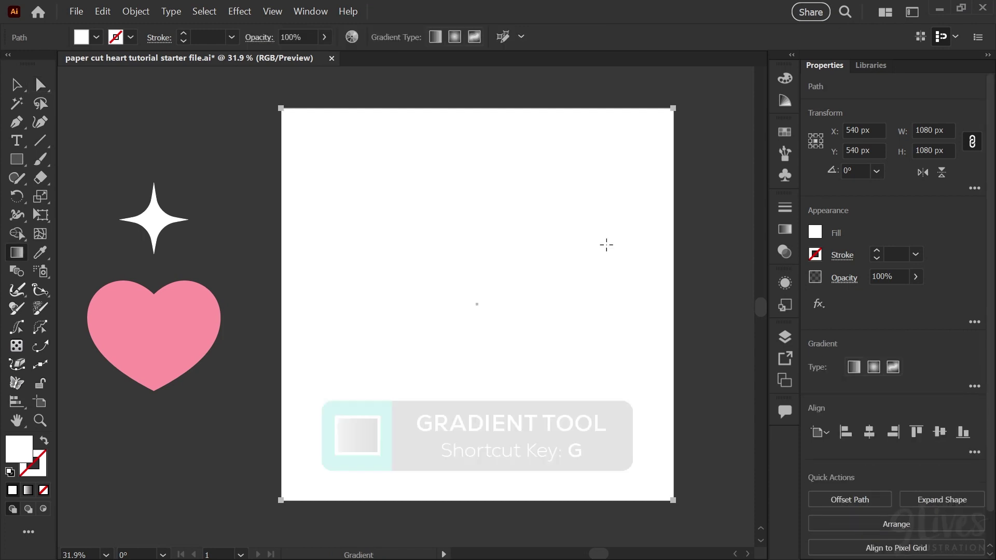
{"action": "left_click", "coordinate": [784, 229]}
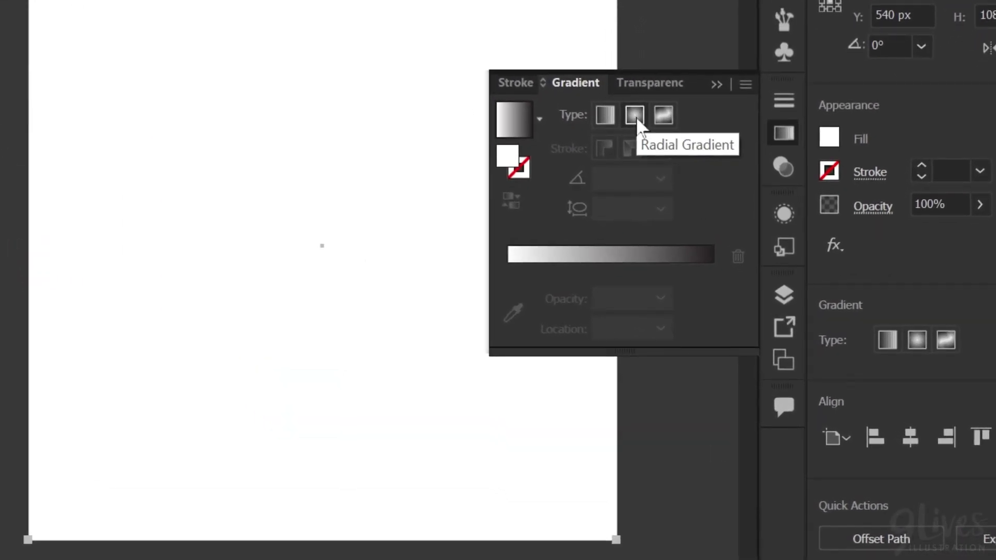
{"action": "left_click", "coordinate": [635, 115]}
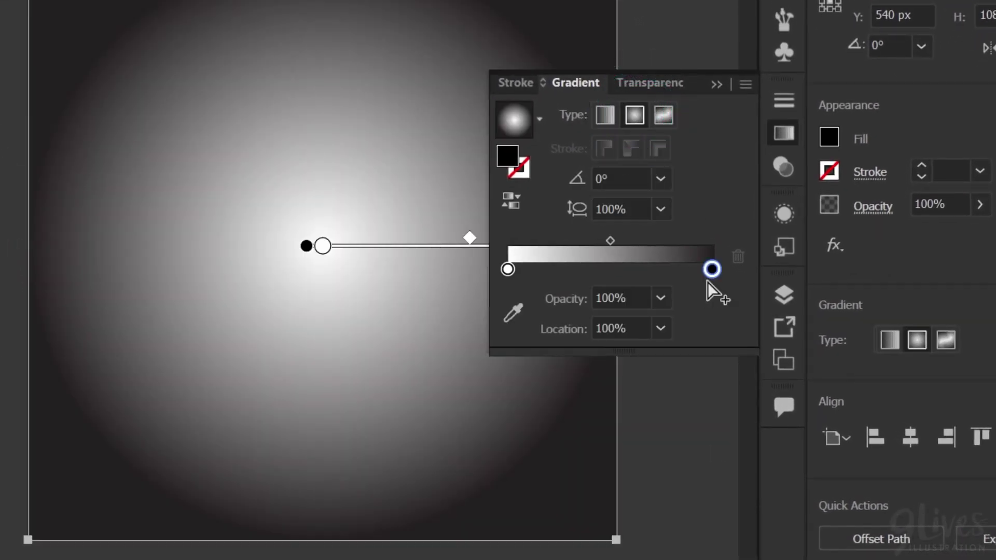
- Colour the radial gradient's outer stop with the lighter teal swatch and its centre stop with the pale green swatch
{"action": "double_click", "coordinate": [712, 270]}
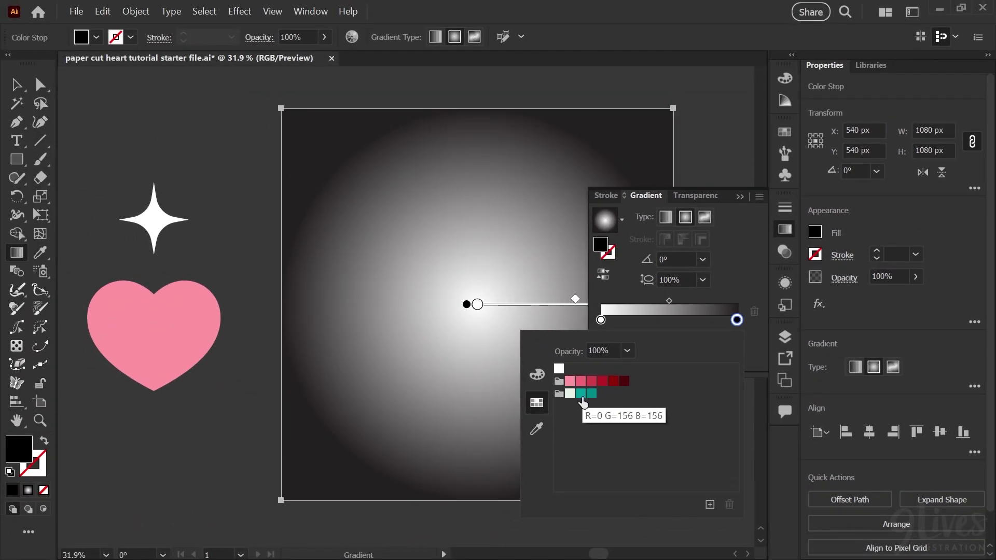
{"action": "left_click", "coordinate": [581, 394]}
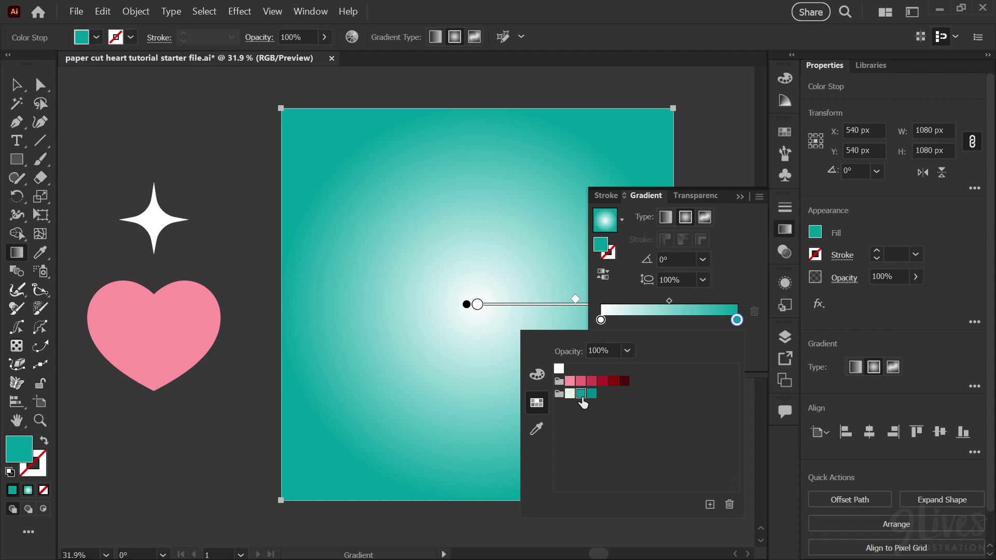
{"action": "double_click", "coordinate": [601, 319]}
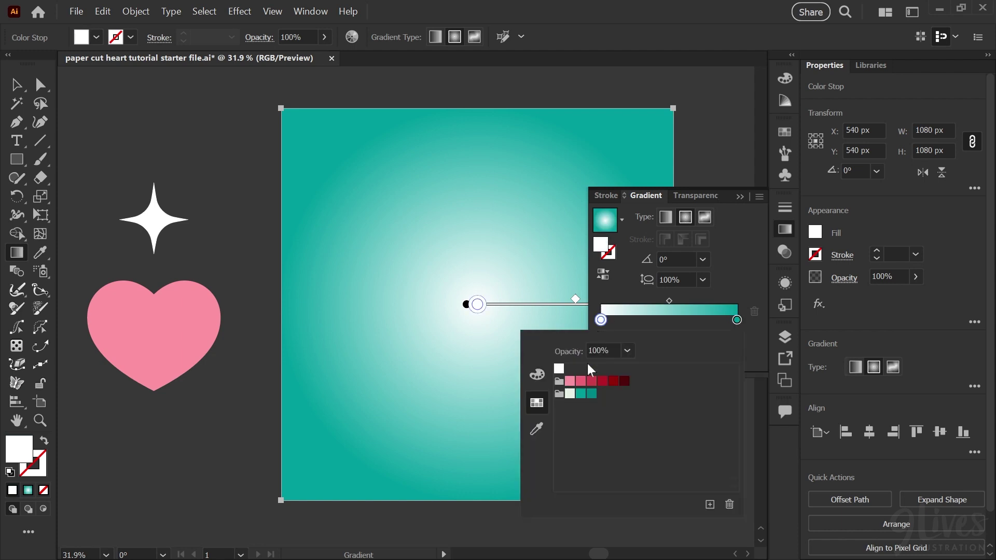
{"action": "left_click", "coordinate": [569, 395]}
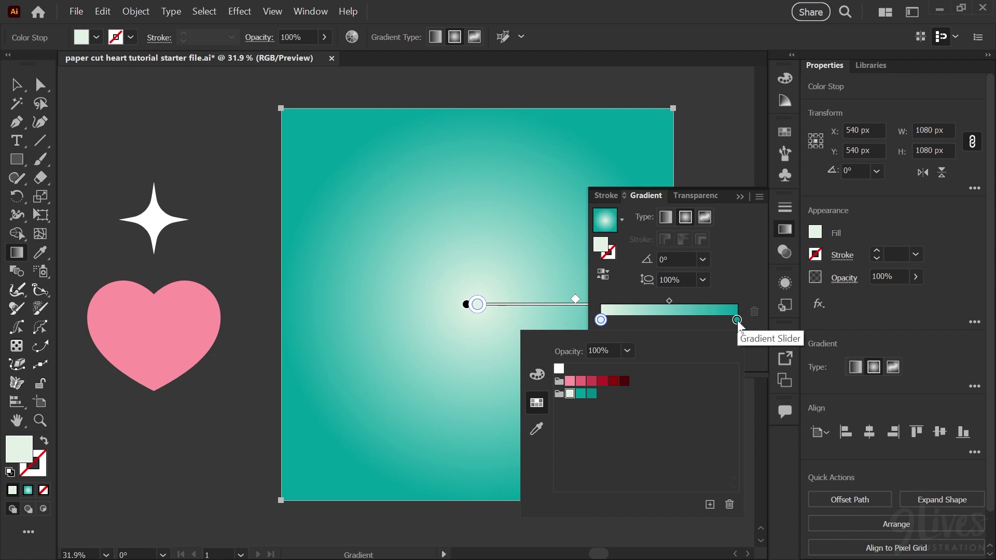
{"action": "key", "text": "Escape"}
- Shift the teal gradient stop inward to about 90% and add a darker teal stop at the gradient's outer end
{"action": "left_click_drag", "start_coordinate": [736, 321], "coordinate": [722, 320]}
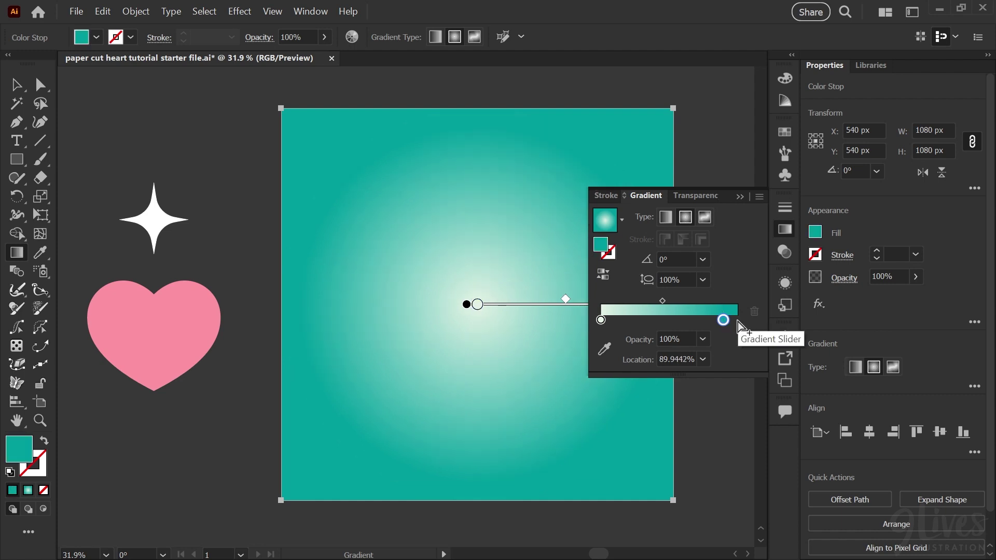
{"action": "left_click", "coordinate": [737, 320]}
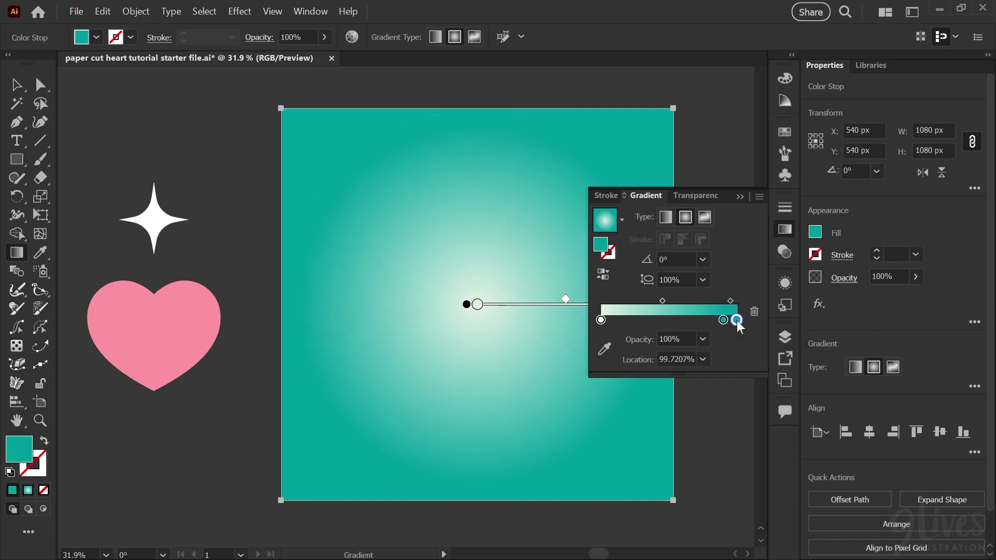
{"action": "double_click", "coordinate": [737, 320]}
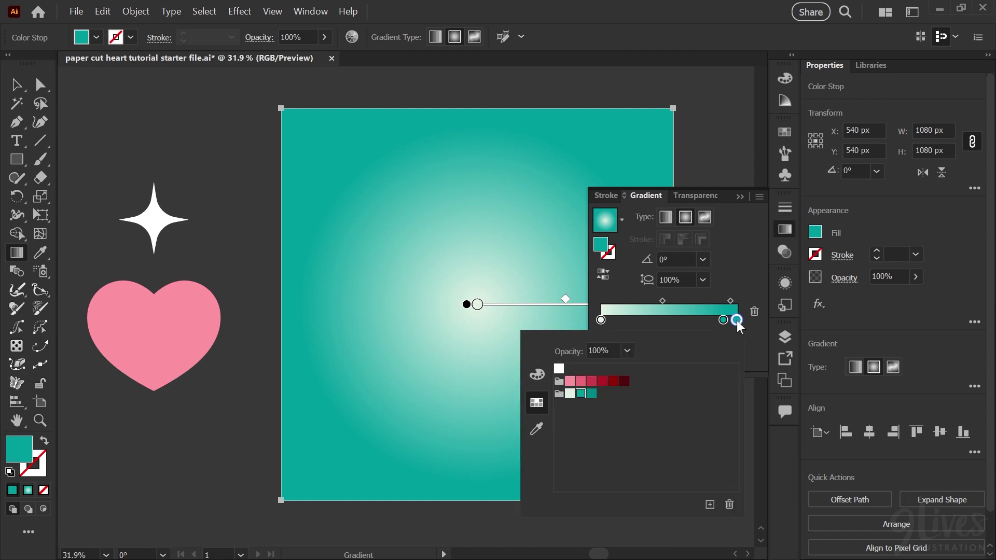
{"action": "left_click", "coordinate": [593, 395]}
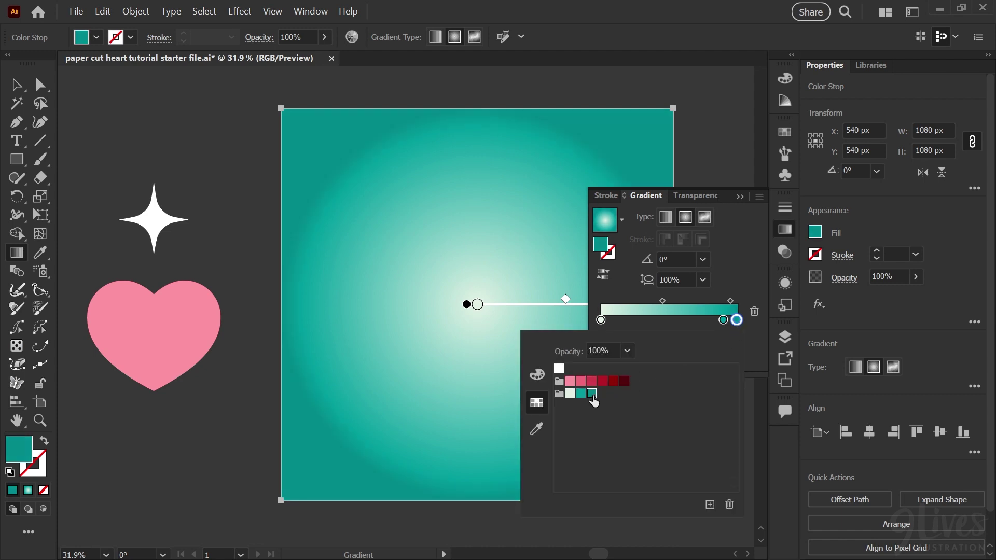
- Move the middle teal gradient stop inward to about 84% and finish editing the background gradient
{"action": "left_click_drag", "start_coordinate": [722, 320], "coordinate": [714, 322]}
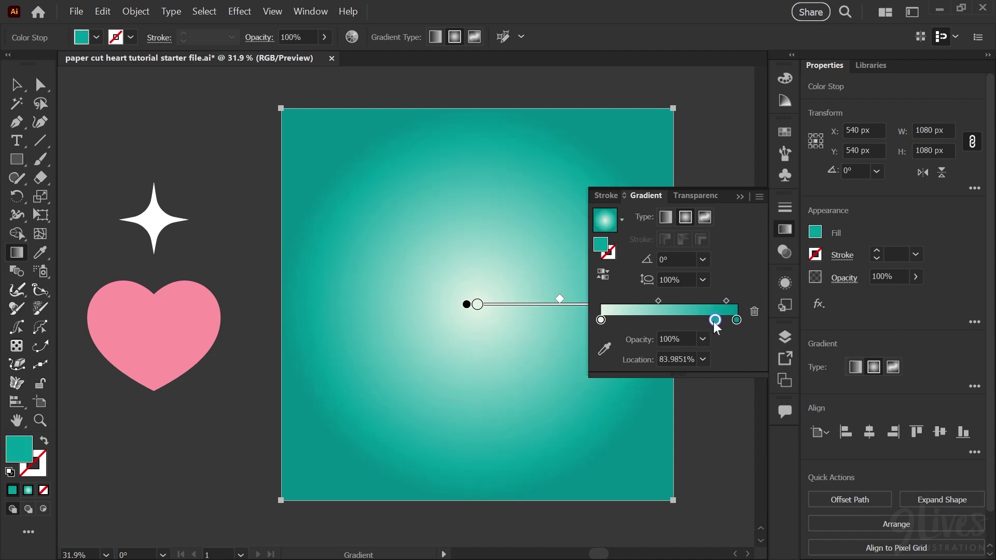
{"action": "left_click", "coordinate": [600, 320]}
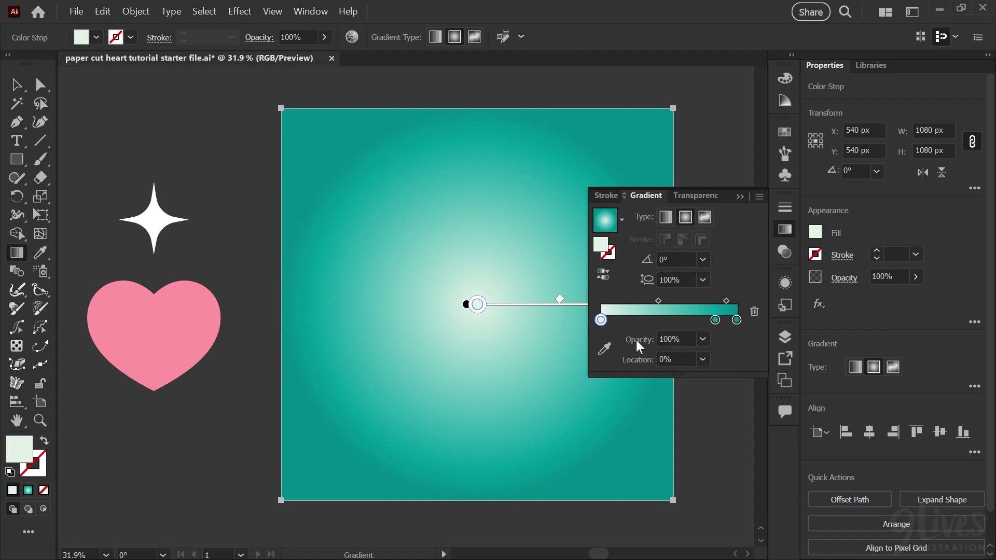
{"action": "left_click", "coordinate": [783, 228]}
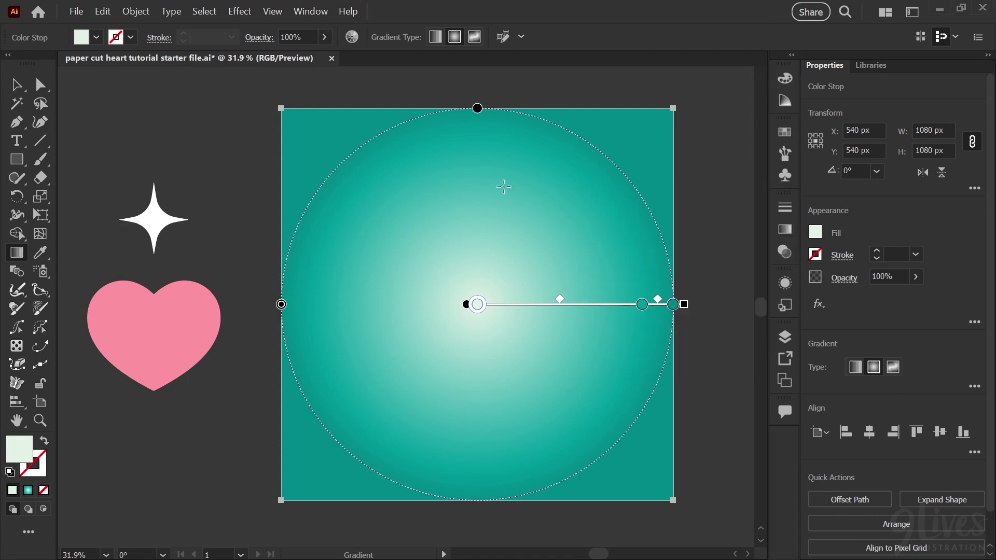
{"action": "key", "text": "v"}
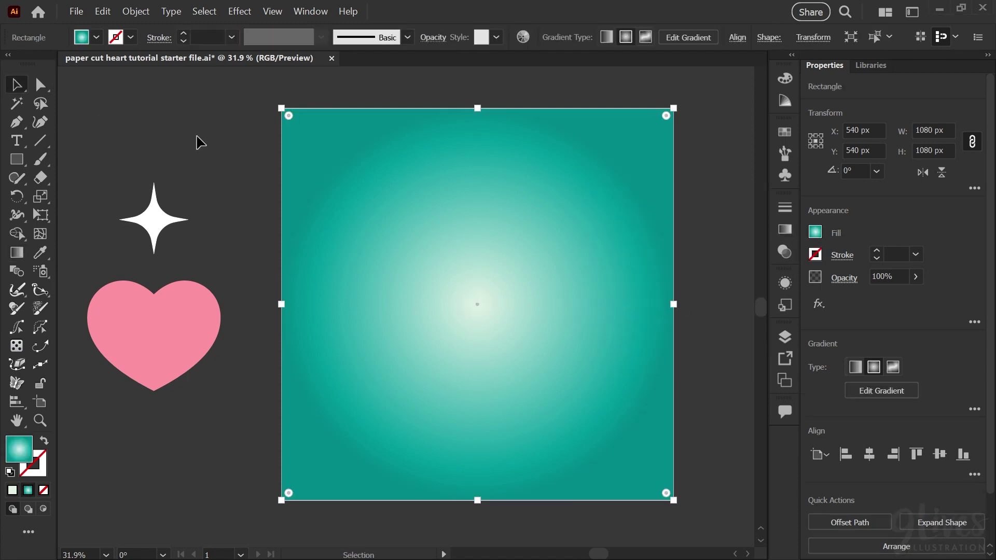
- Centre the pink heart horizontally and vertically on the artboard
{"action": "left_click", "coordinate": [179, 335]}
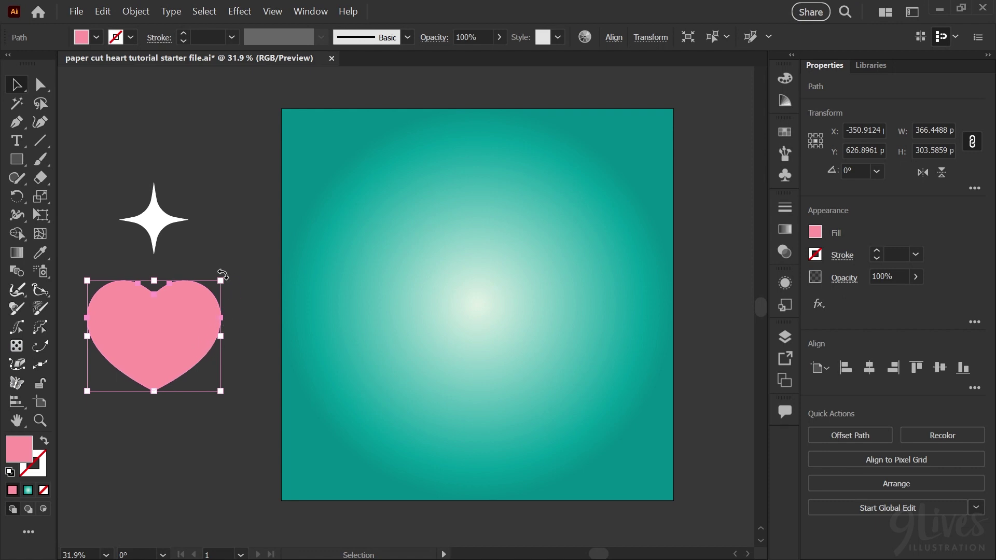
{"action": "left_click", "coordinate": [869, 368]}
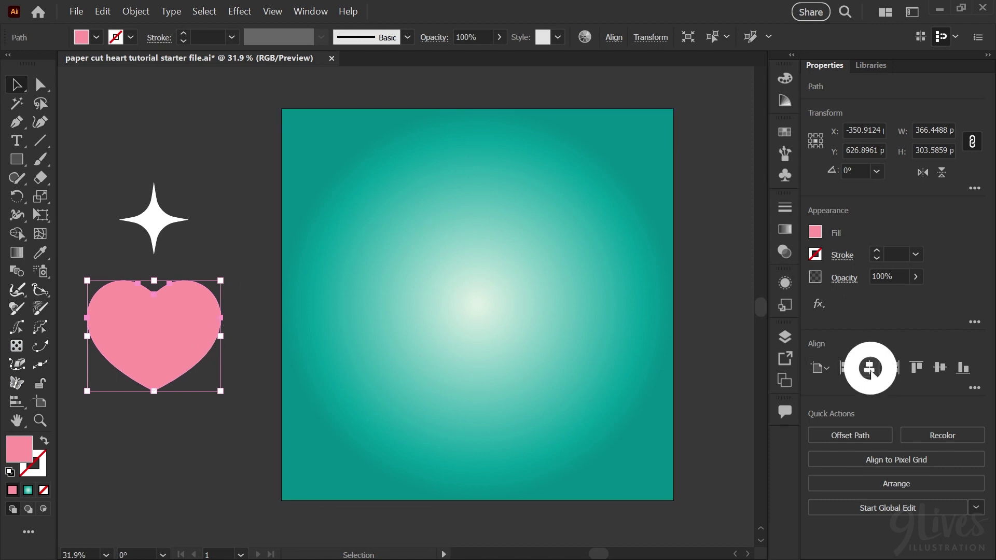
{"action": "left_click", "coordinate": [941, 368]}
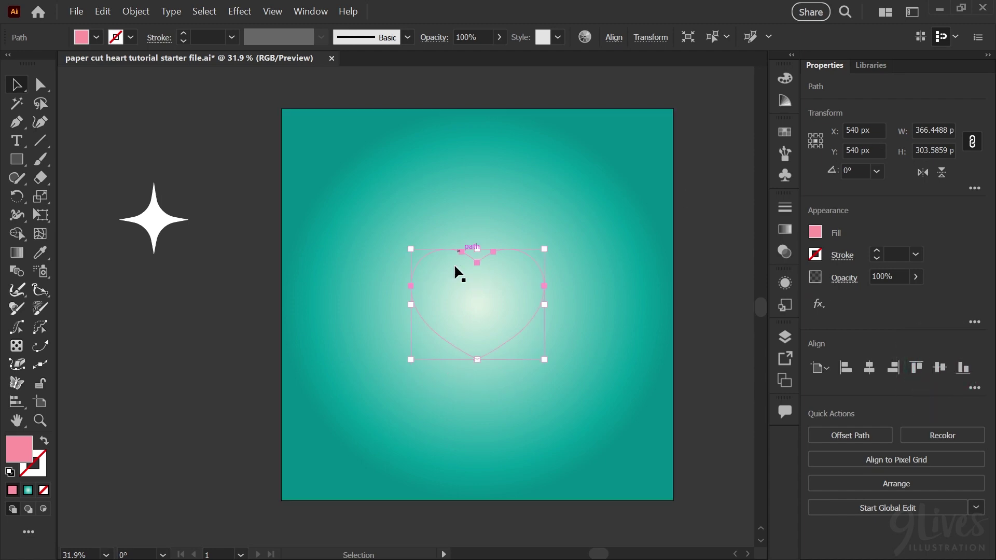
- Move the gradient rectangle from the Stars layer to the Background layer and lock the Background layer
{"action": "left_click", "coordinate": [784, 338]}
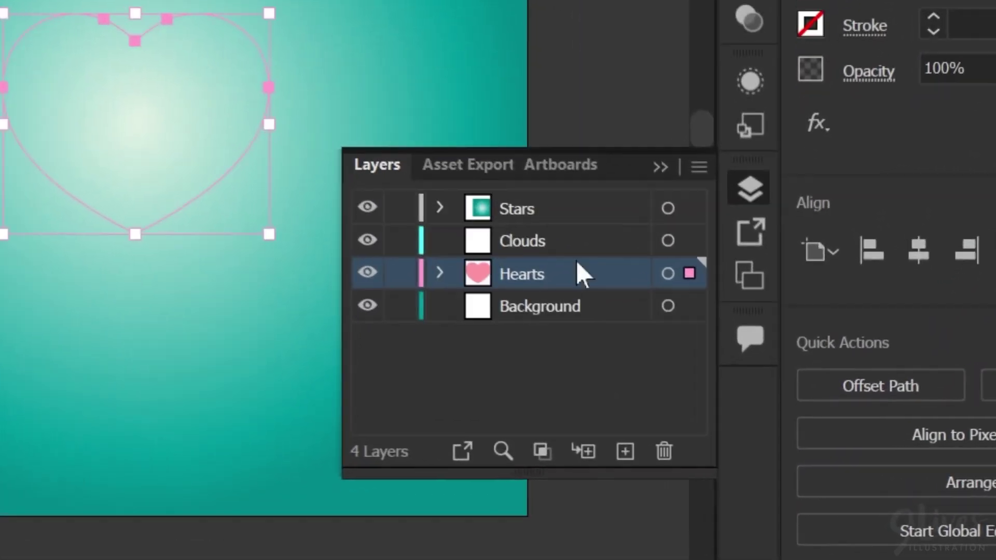
{"action": "left_click", "coordinate": [549, 209]}
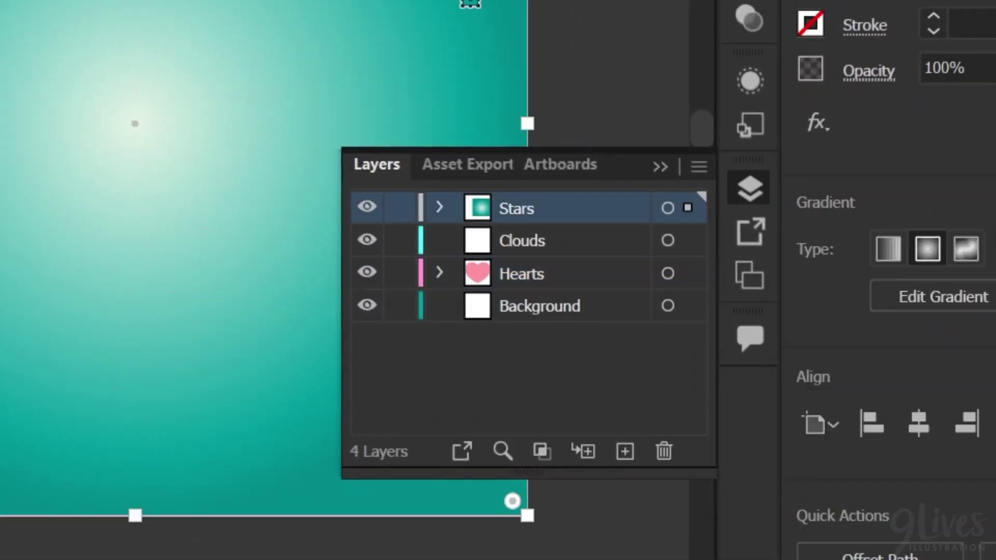
{"action": "left_click_drag", "start_coordinate": [687, 209], "coordinate": [685, 314]}
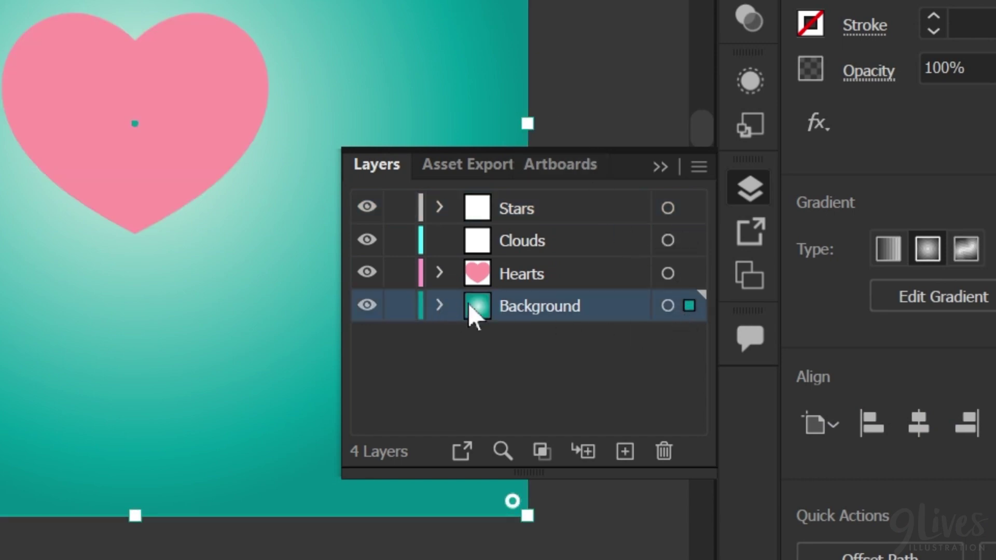
{"action": "left_click", "coordinate": [400, 307]}
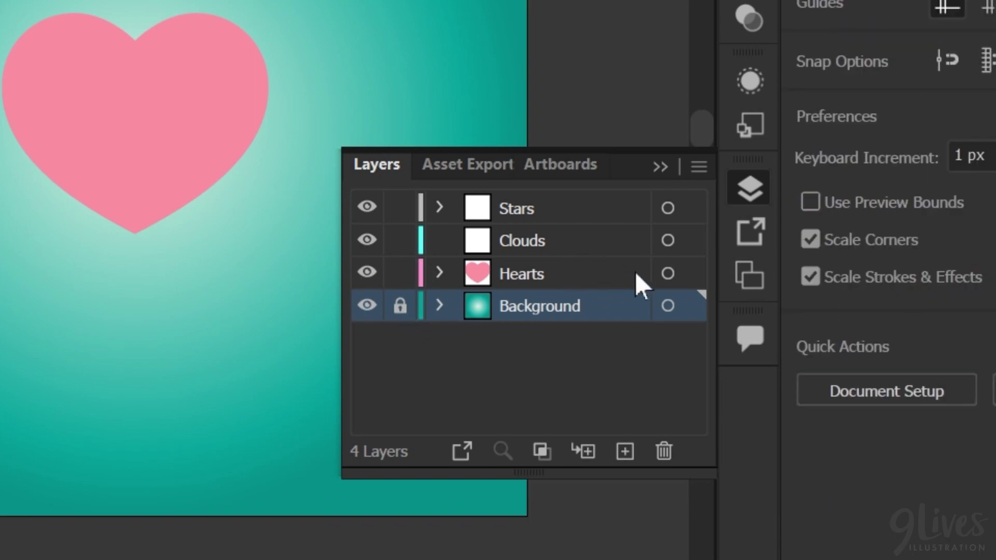
- Resize the pink heart on the Hearts layer to 800 px wide, keeping its width and height proportional
{"action": "left_click", "coordinate": [667, 273]}
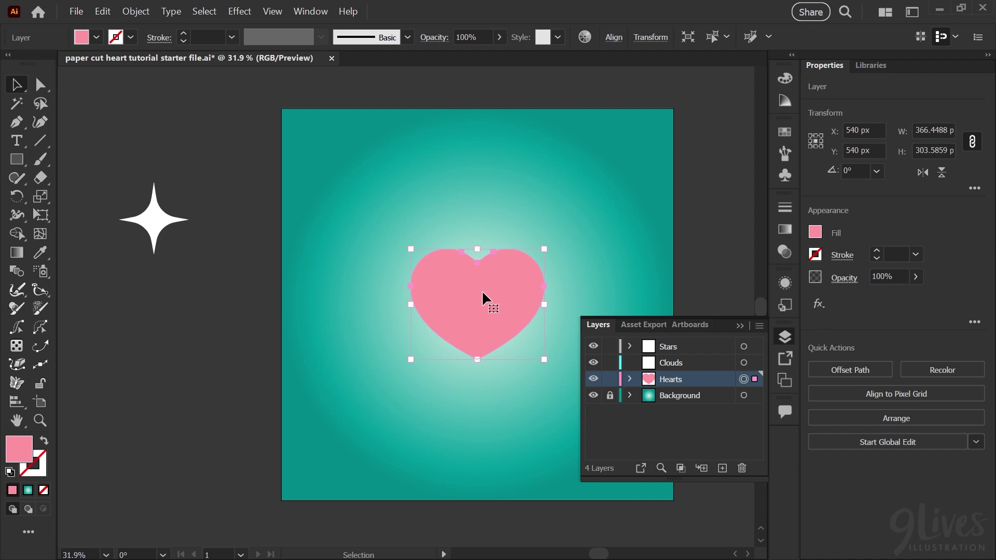
{"action": "key", "text": "a"}
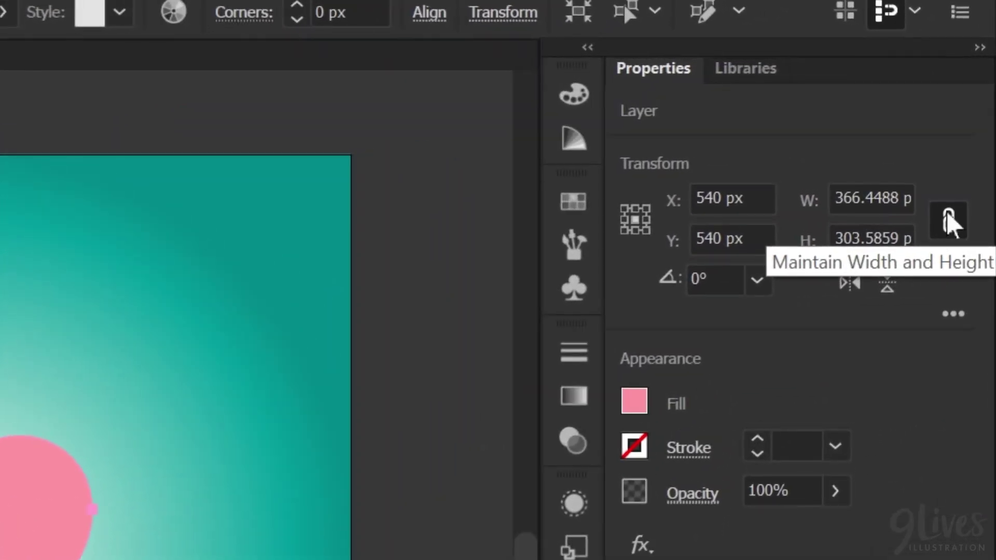
{"action": "left_click", "coordinate": [950, 230]}
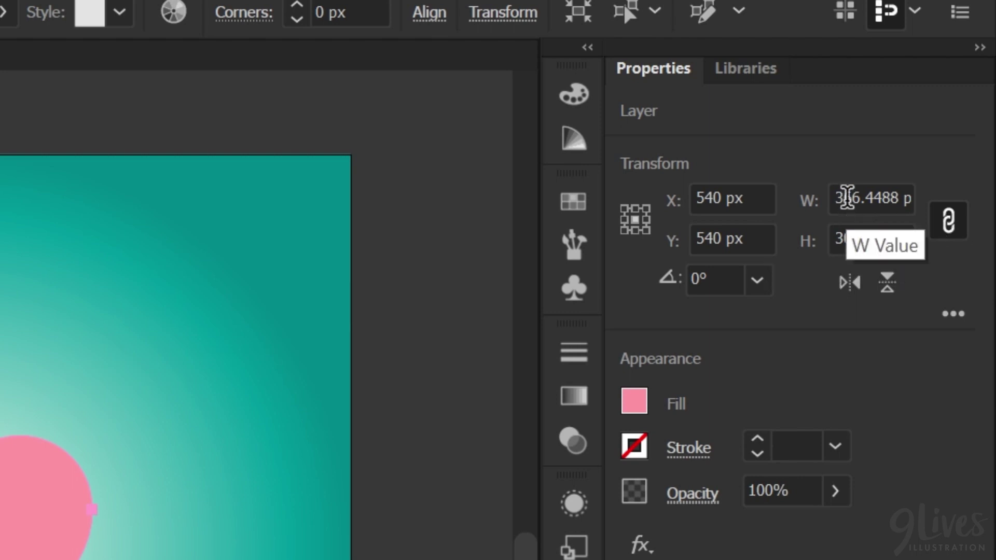
{"action": "left_click", "coordinate": [847, 197]}
{"action": "type", "text": "800"}
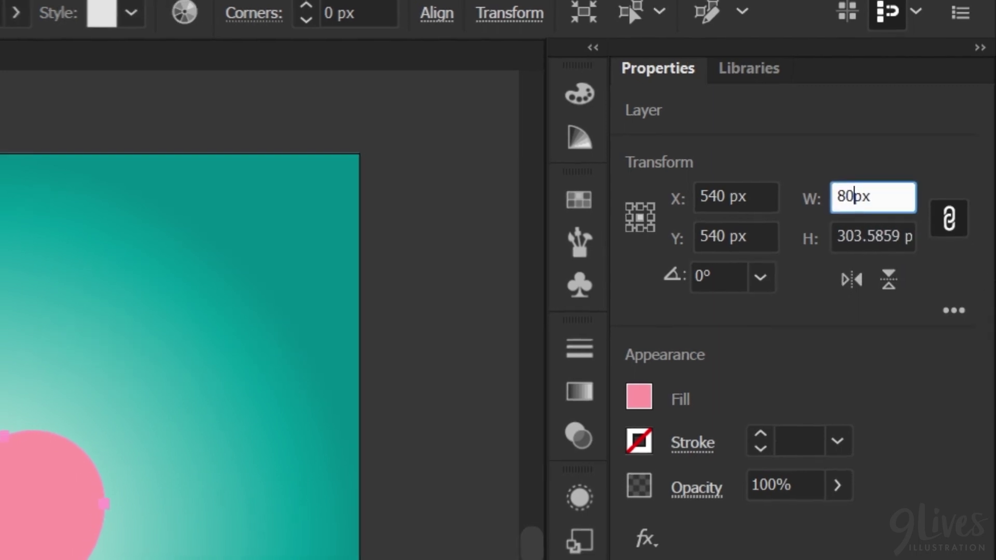
{"action": "key", "text": "Return"}
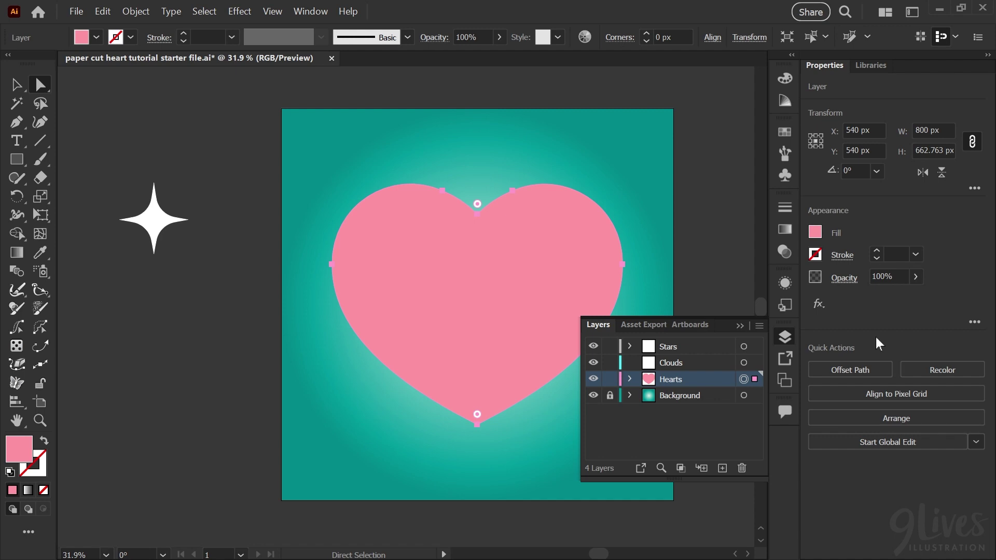
- Show the full set of colour swatches and paste a copy of the pink heart directly in front of the original
{"action": "left_click", "coordinate": [785, 337]}
{"action": "left_click", "coordinate": [784, 134]}
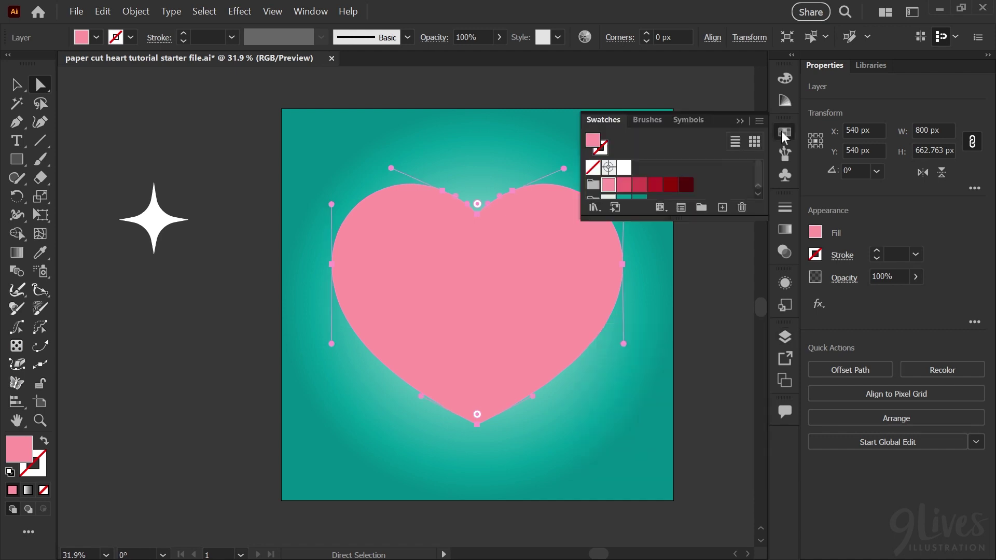
{"action": "left_click_drag", "start_coordinate": [657, 220], "coordinate": [663, 267]}
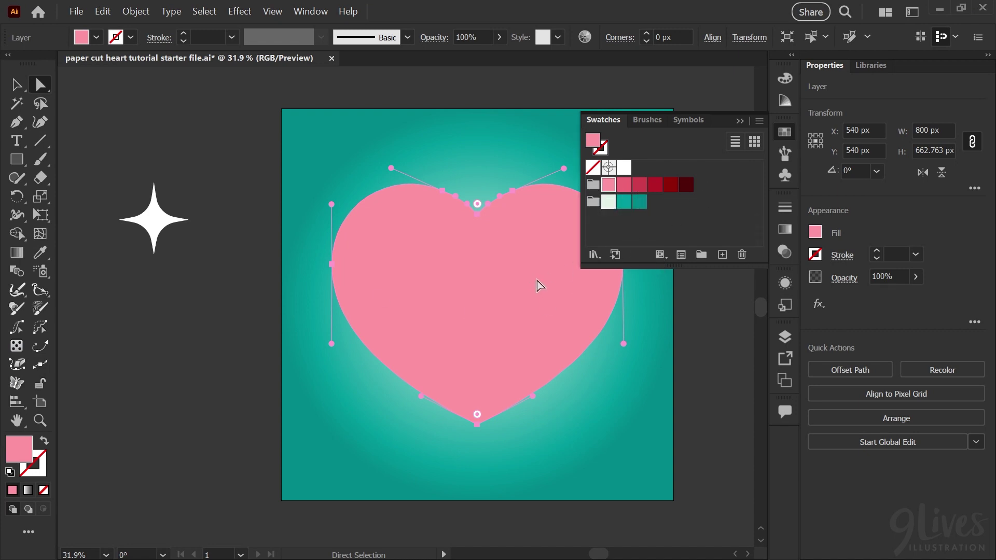
{"action": "key", "text": "ctrl"}
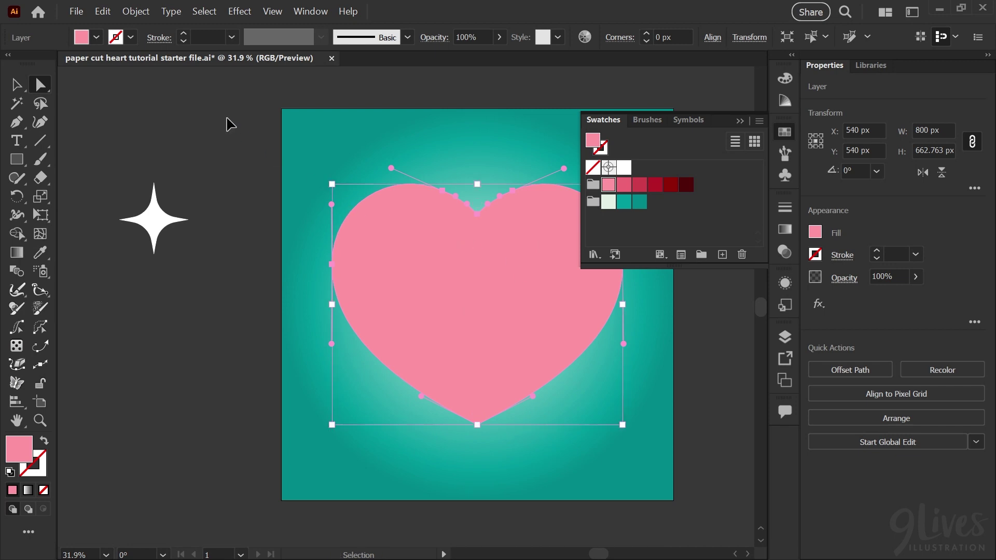
{"action": "key", "text": "ctrl+c"}
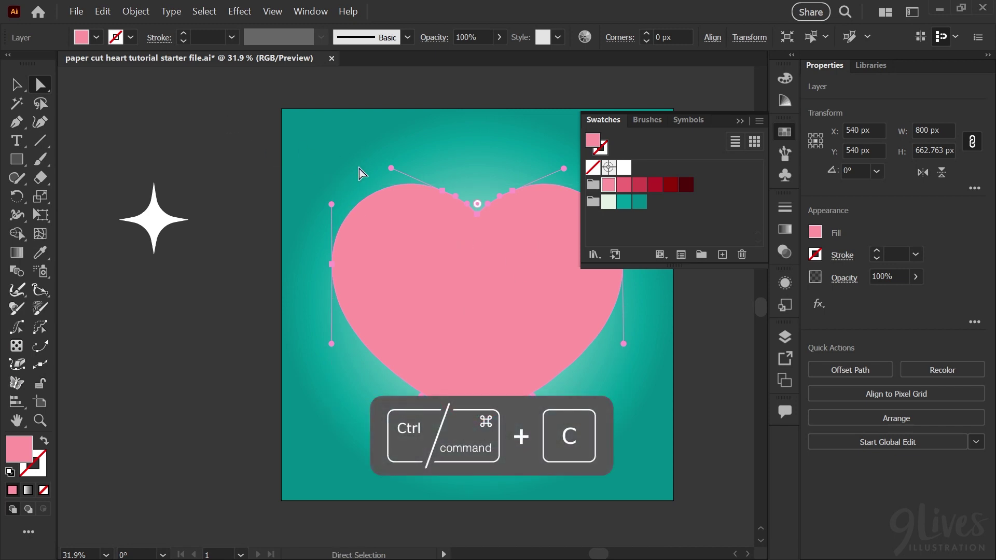
{"action": "key", "text": "ctrl"}
{"action": "key", "text": "ctrl+f"}
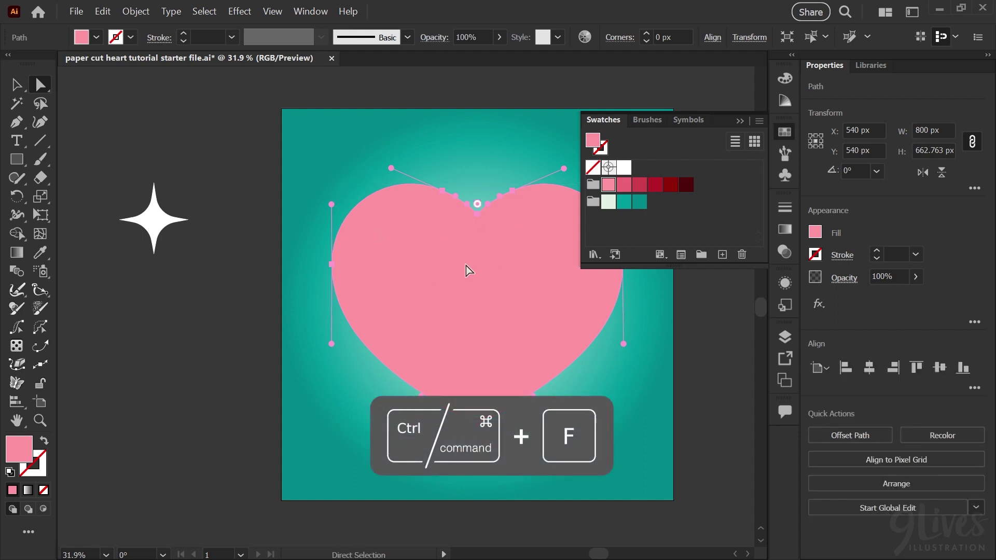
- Move the front heart away from the original to check the duplicate, and undo the move
{"action": "key", "text": "ctrl"}
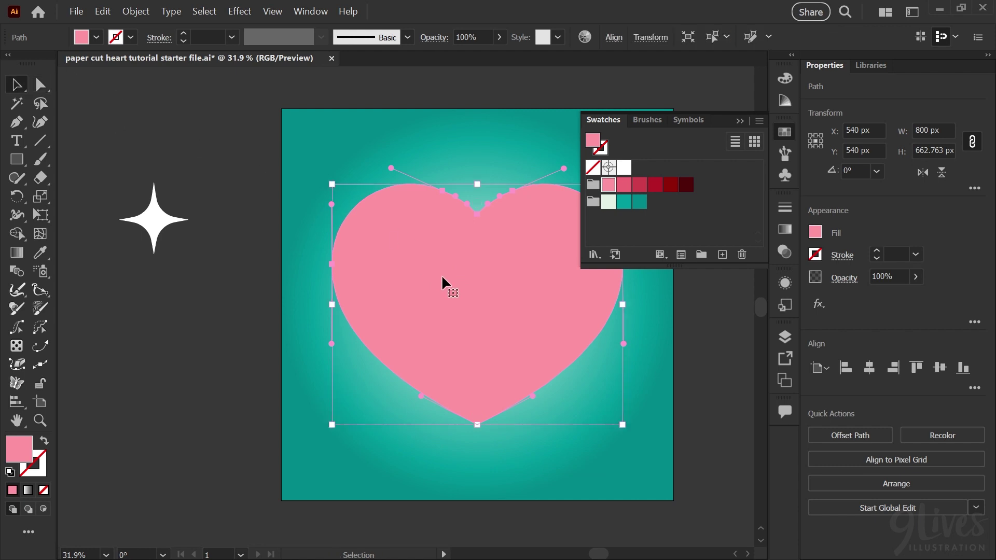
{"action": "left_click_drag", "start_coordinate": [442, 277], "coordinate": [453, 255]}
{"action": "left_click_drag", "start_coordinate": [356, 208], "coordinate": [445, 303]}
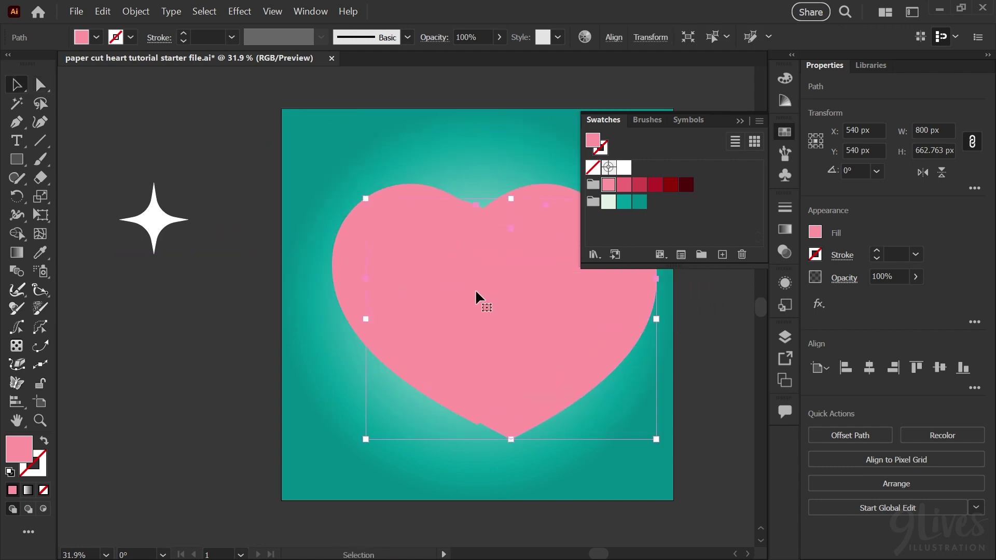
{"action": "left_click", "coordinate": [103, 11]}
{"action": "left_click", "coordinate": [119, 27]}
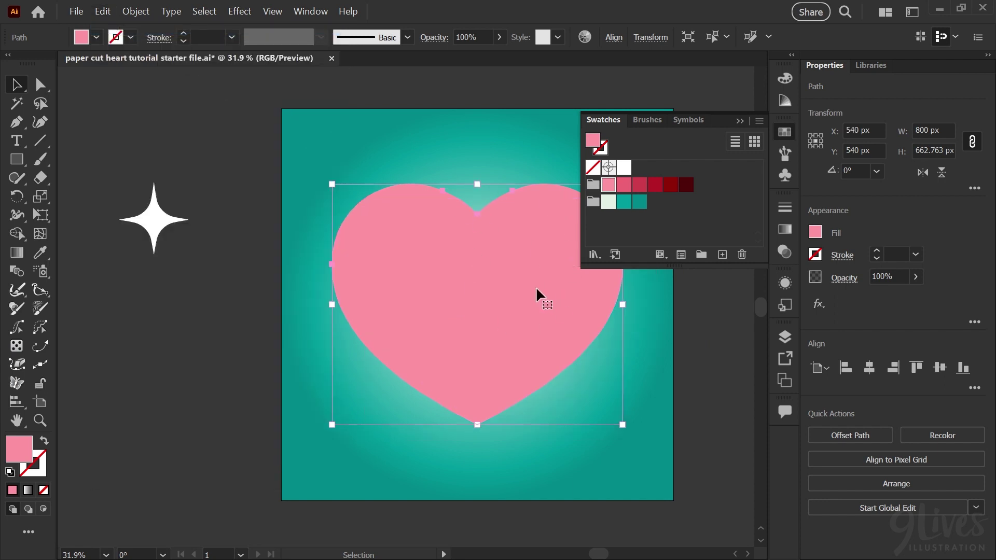
- Fill the front heart with the dark red swatch and scale it proportionally to 200 px wide
{"action": "left_click", "coordinate": [671, 190]}
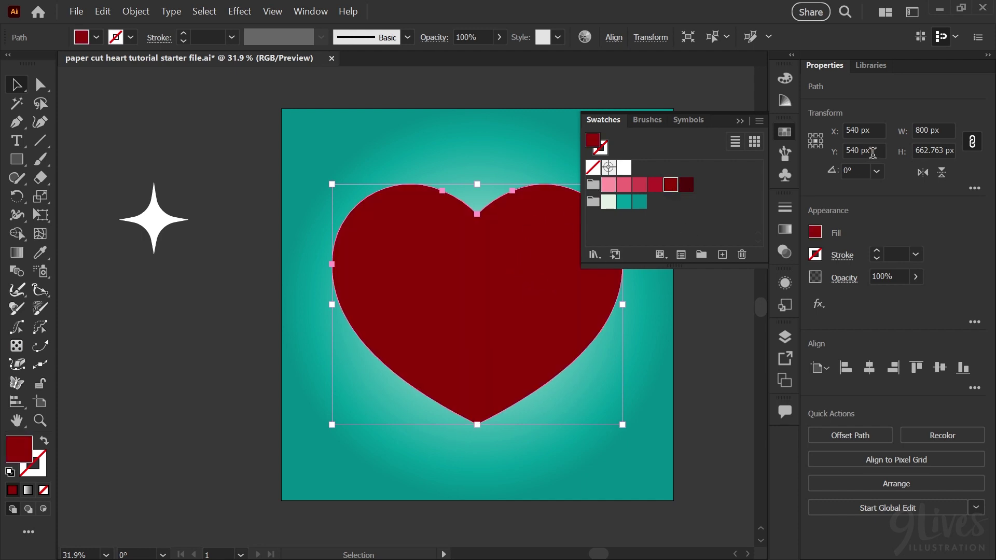
{"action": "double_click", "coordinate": [921, 129]}
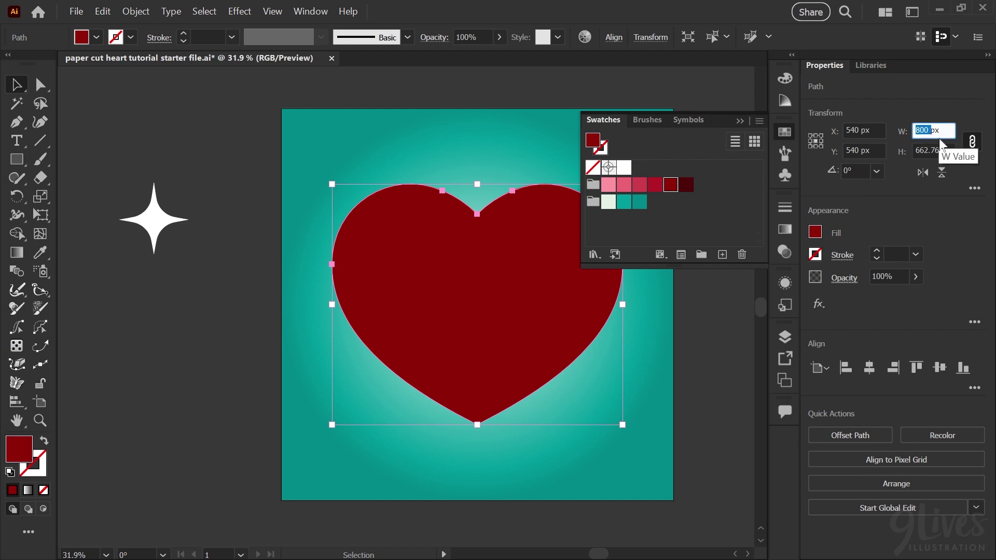
{"action": "type", "text": "200"}
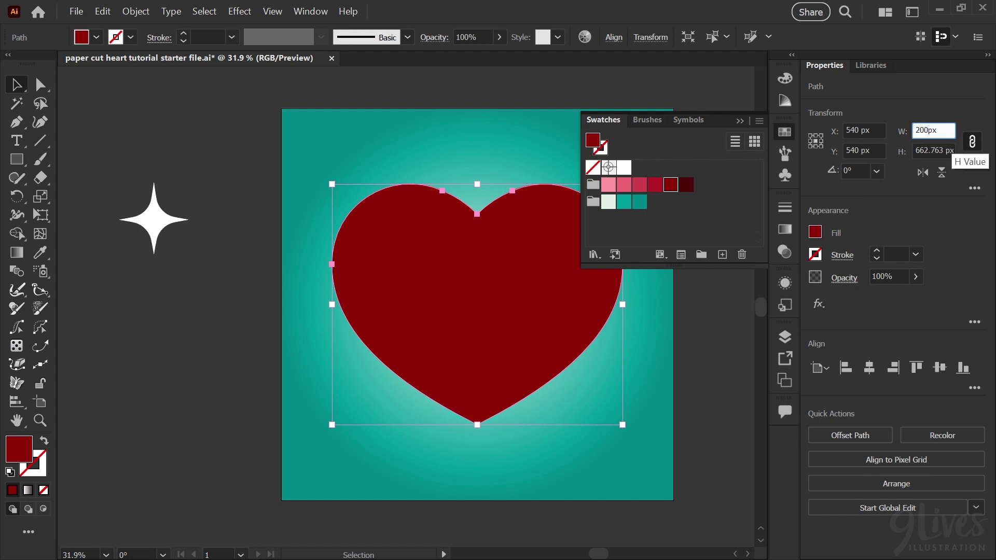
{"action": "key", "text": "Return"}
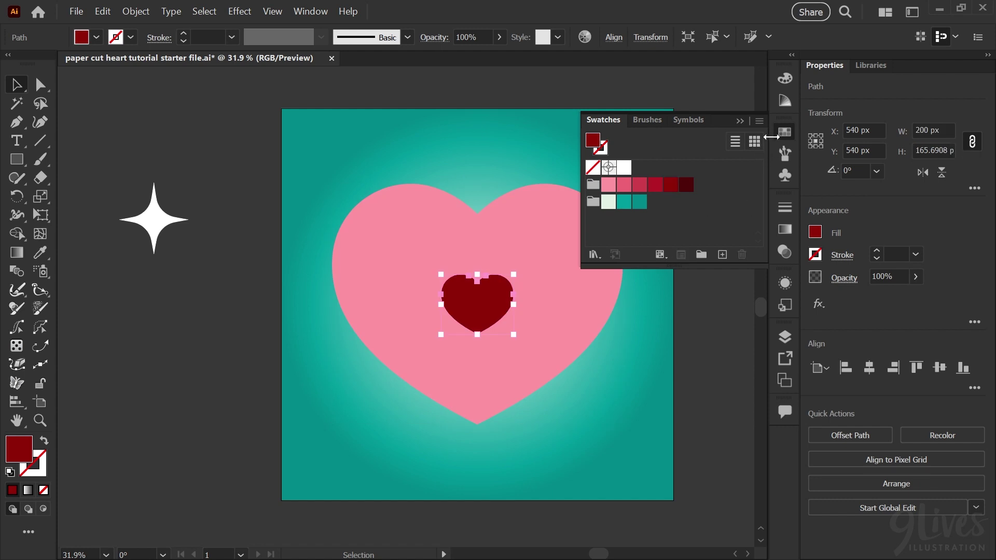
{"action": "left_click", "coordinate": [784, 131]}
- Select the large pink heart together with the small dark red heart and make a blend between them
{"action": "left_click", "coordinate": [590, 233]}
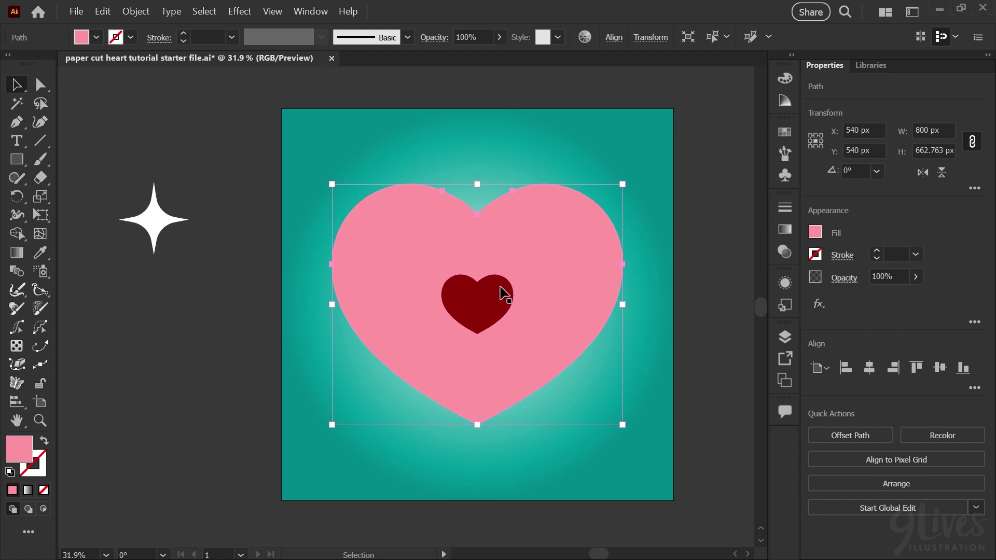
{"action": "left_click", "coordinate": [494, 306], "text": "shift"}
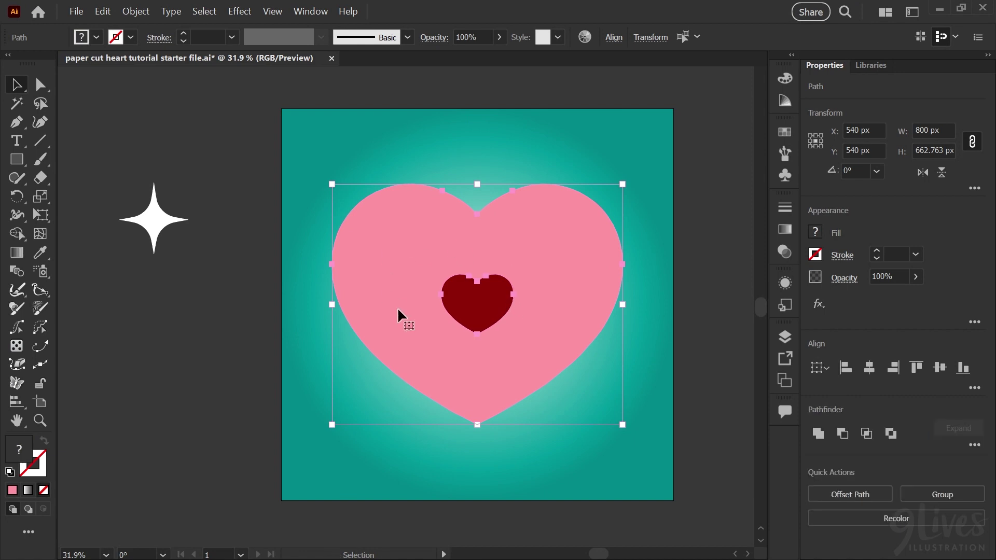
{"action": "left_click", "coordinate": [142, 10]}
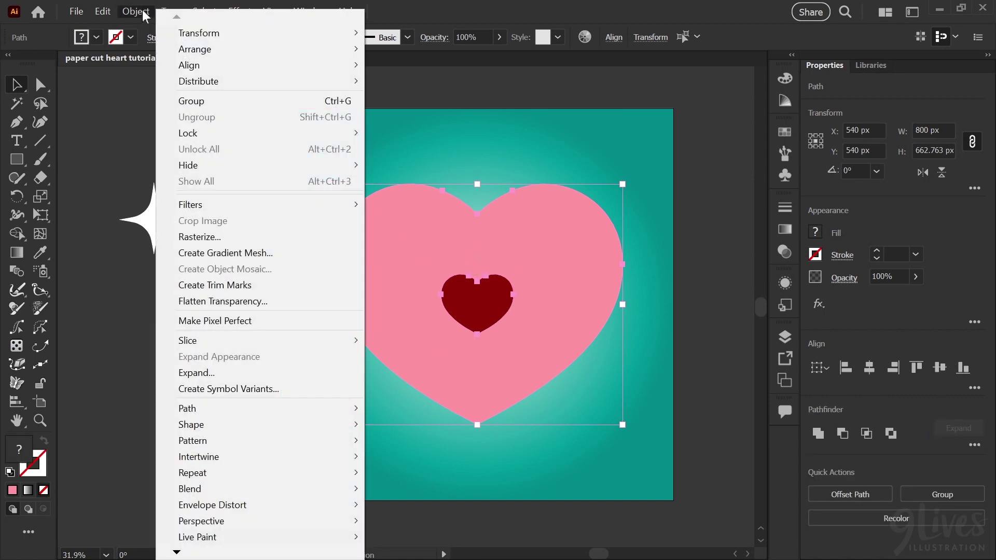
{"action": "mouse_move", "coordinate": [252, 489]}
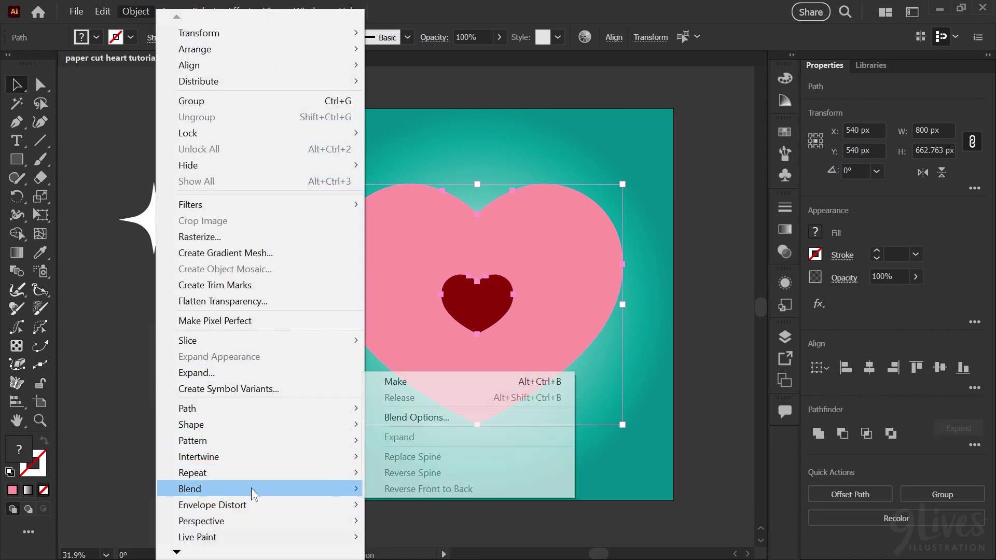
{"action": "left_click", "coordinate": [466, 380]}
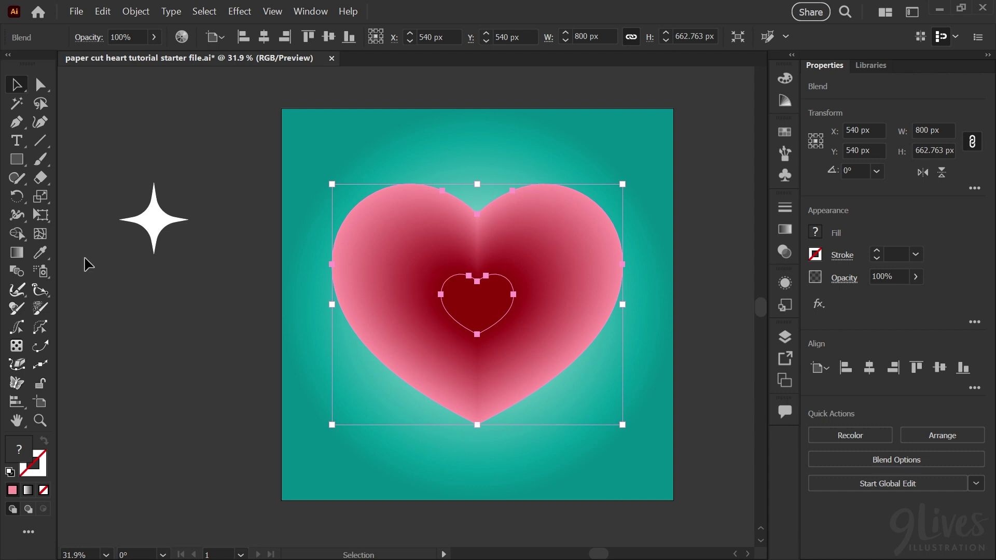
- Change the heart blend's spacing to Specified Steps with a value of 3
{"action": "double_click", "coordinate": [16, 271]}
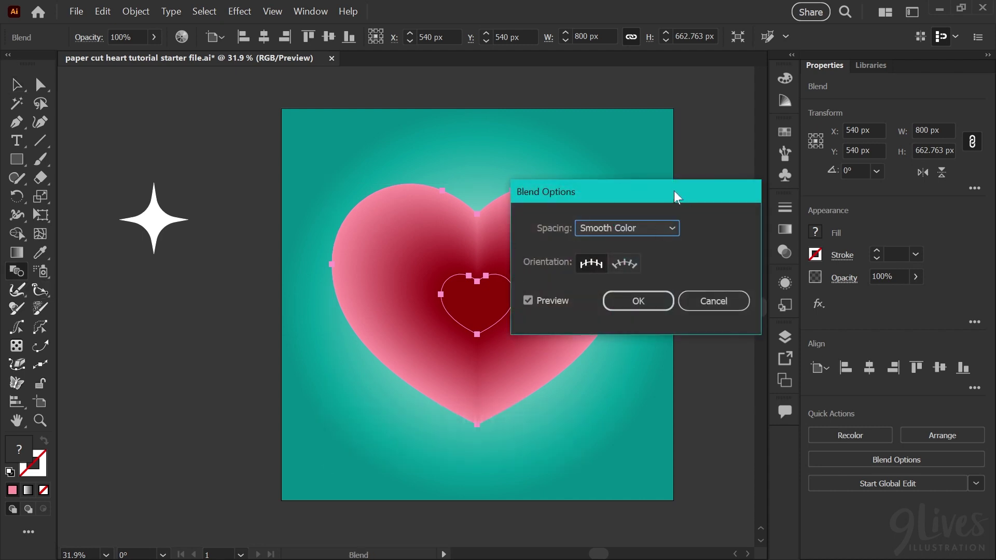
{"action": "left_click_drag", "start_coordinate": [674, 190], "coordinate": [717, 189]}
{"action": "left_click", "coordinate": [711, 232]}
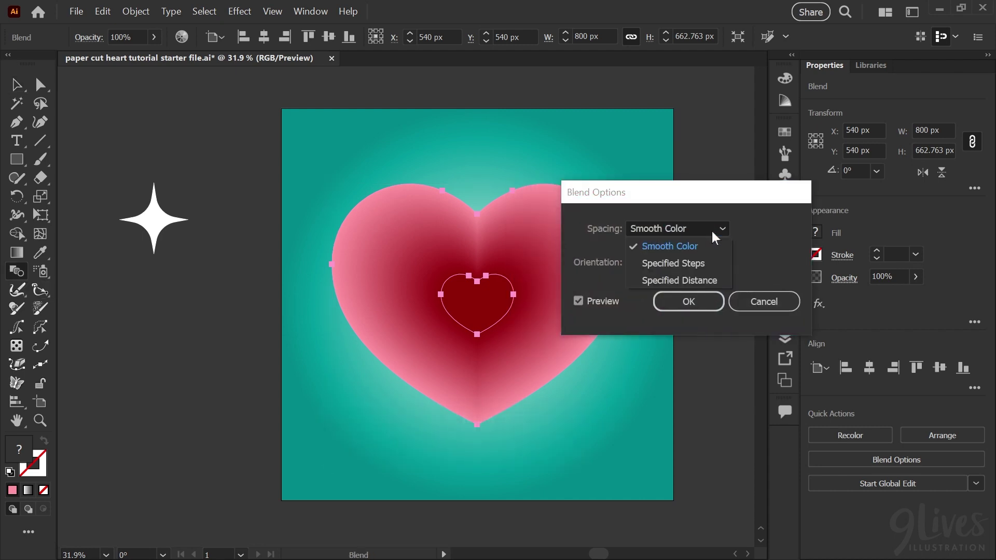
{"action": "left_click", "coordinate": [700, 268]}
{"action": "type", "text": "3"}
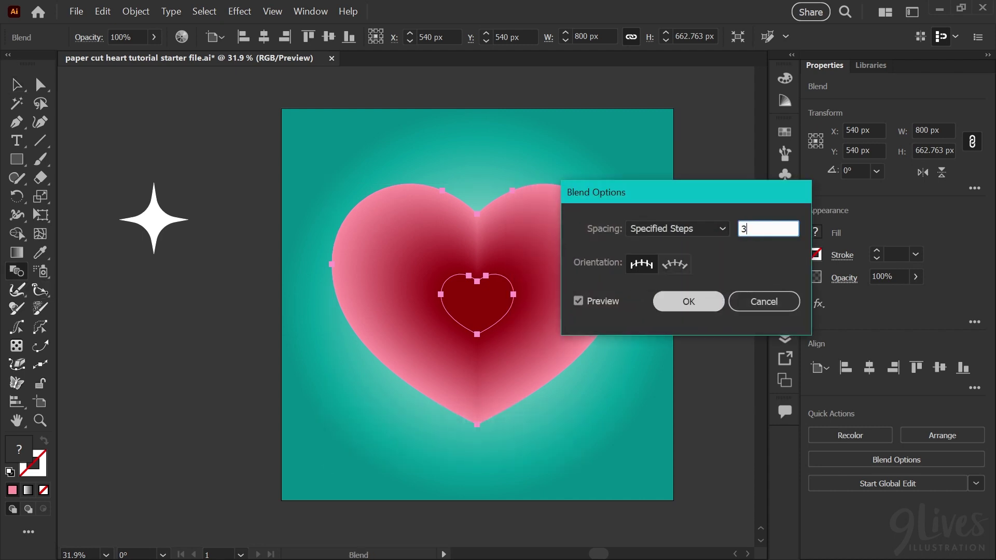
{"action": "left_click", "coordinate": [704, 304]}
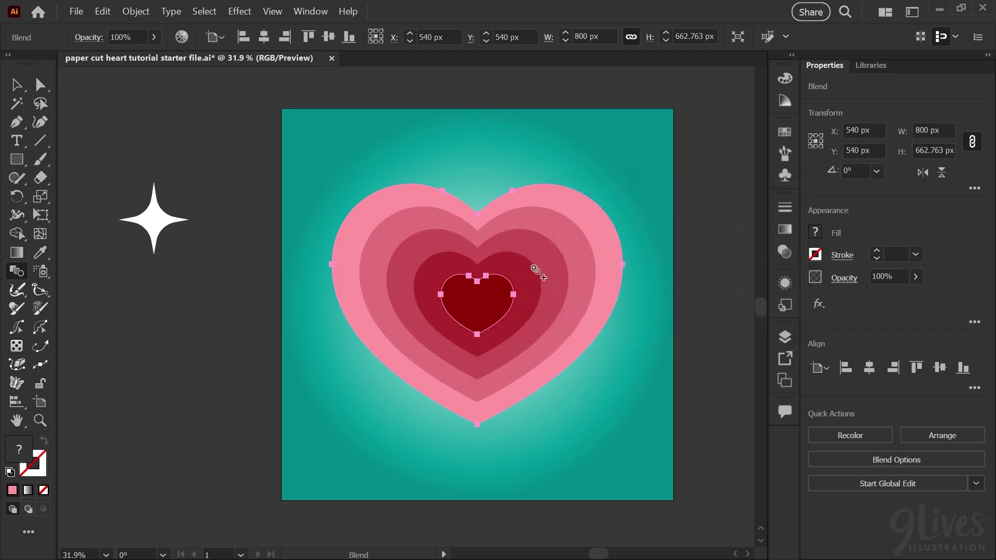
{"action": "key", "text": "v"}
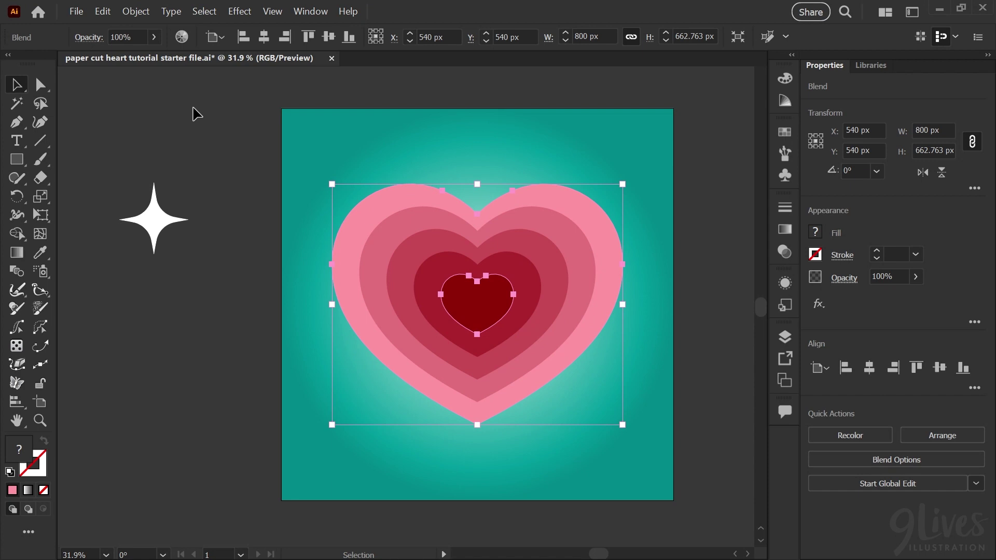
- Expand the heart blend into separate shapes with both Object and Fill included
{"action": "left_click", "coordinate": [136, 12]}
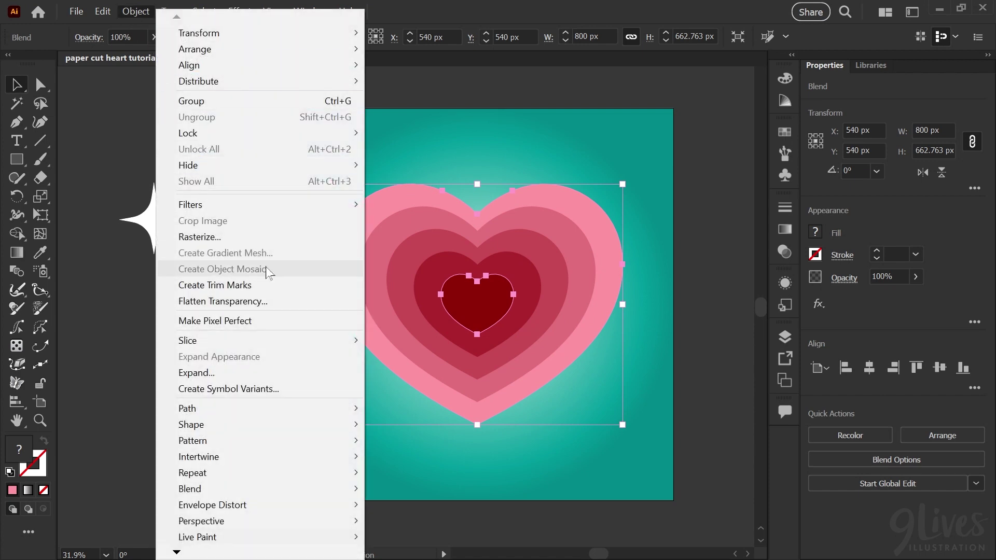
{"action": "left_click", "coordinate": [260, 372]}
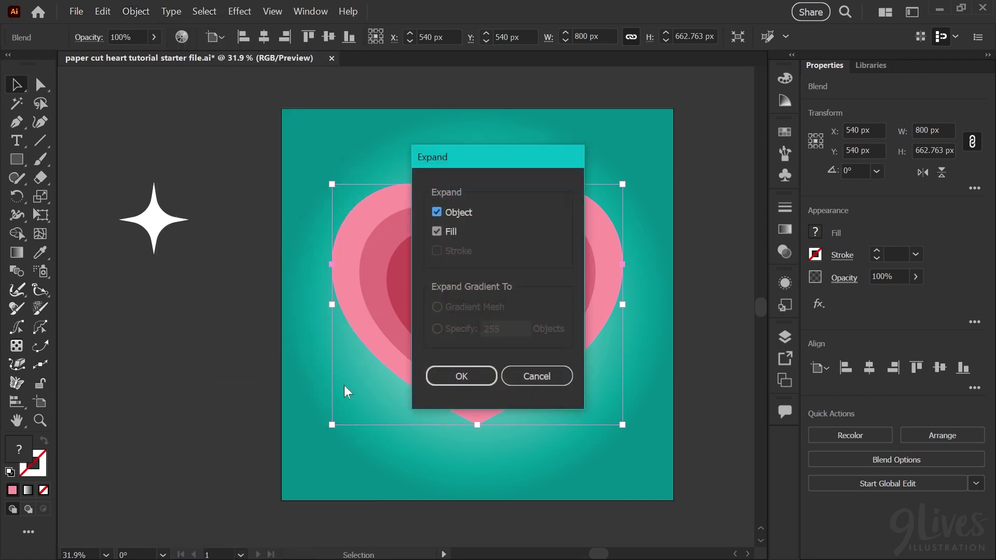
{"action": "left_click", "coordinate": [469, 377]}
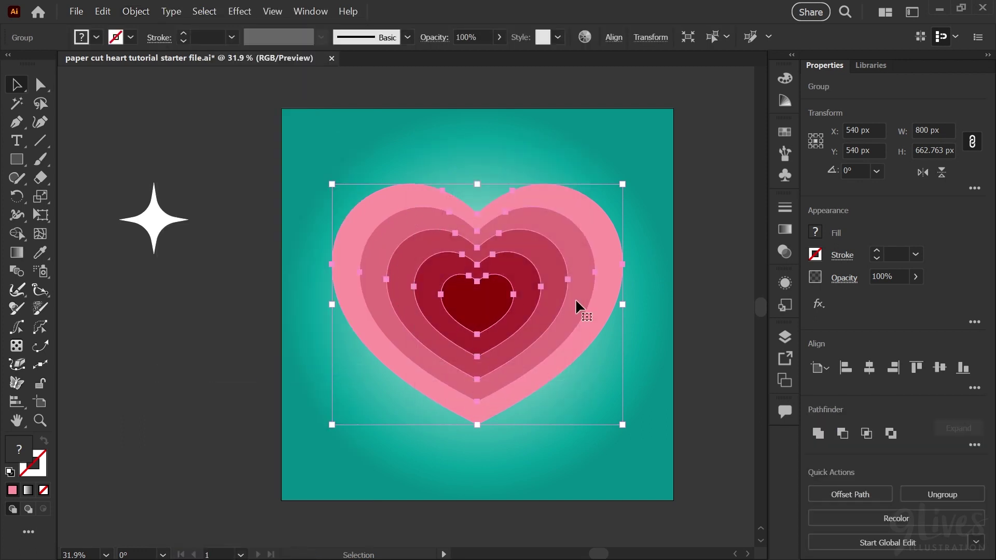
- Ungroup the expanded hearts and list their individual paths inside the Hearts layer
{"action": "left_click", "coordinate": [786, 339]}
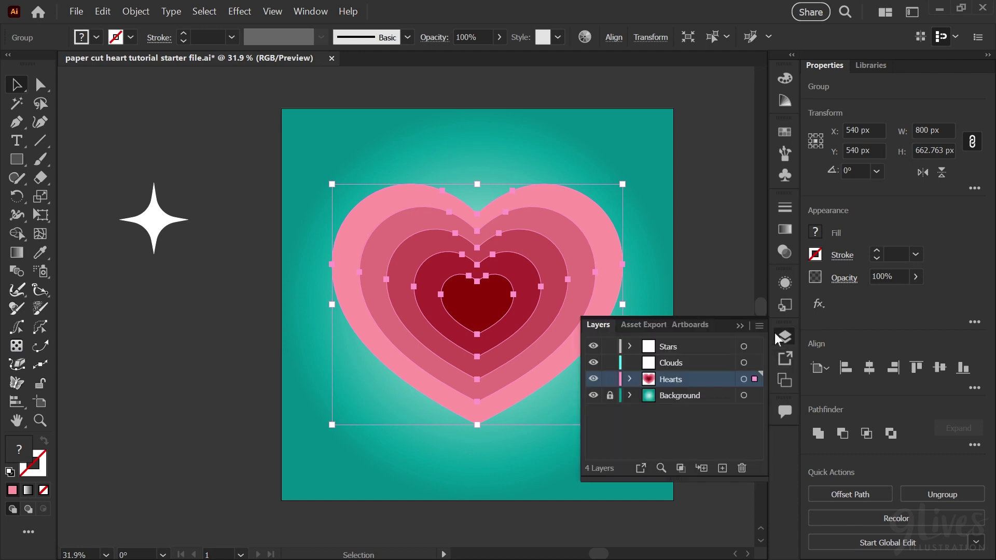
{"action": "left_click", "coordinate": [630, 379]}
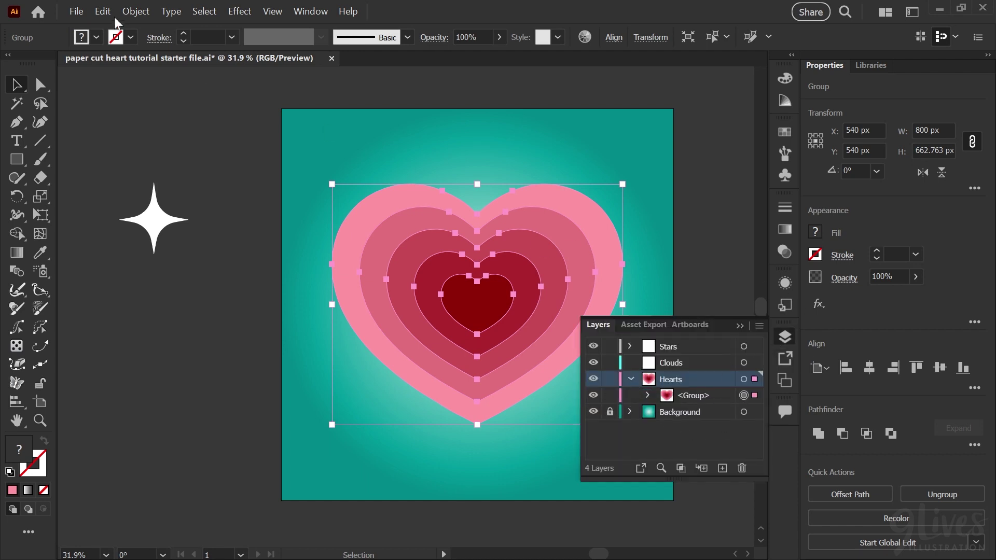
{"action": "left_click", "coordinate": [133, 13]}
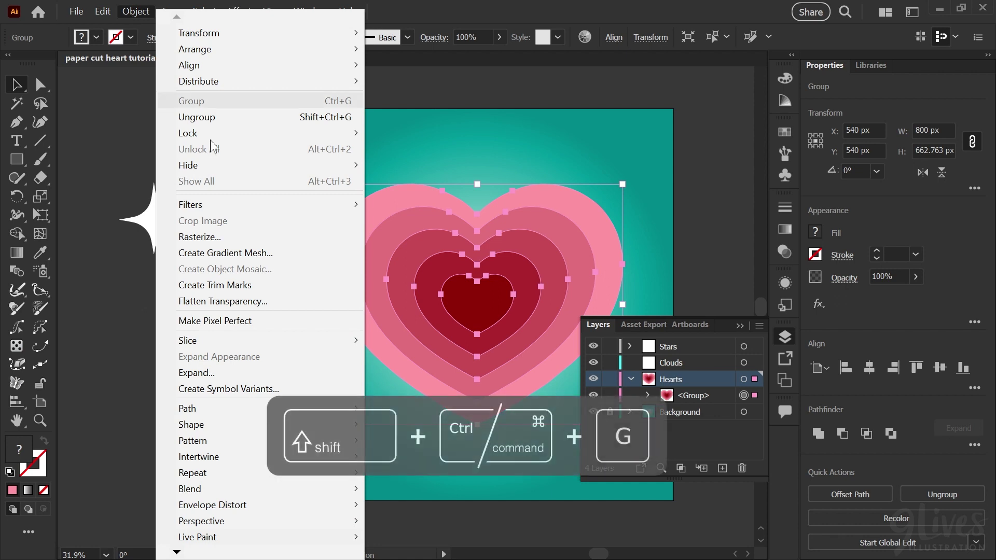
{"action": "left_click", "coordinate": [237, 125]}
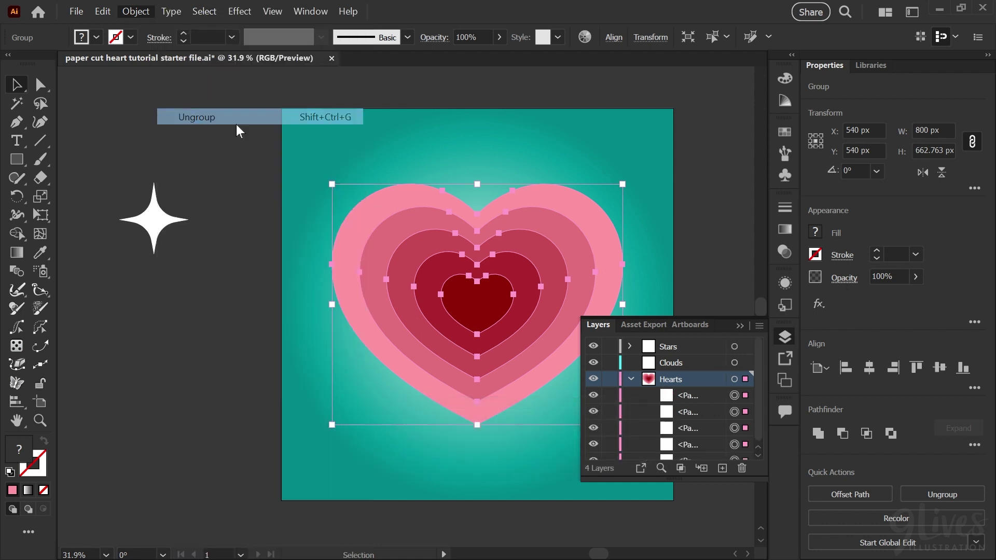
{"action": "scroll", "coordinate": [695, 397], "scroll_direction": "down", "scroll_amount": 2}
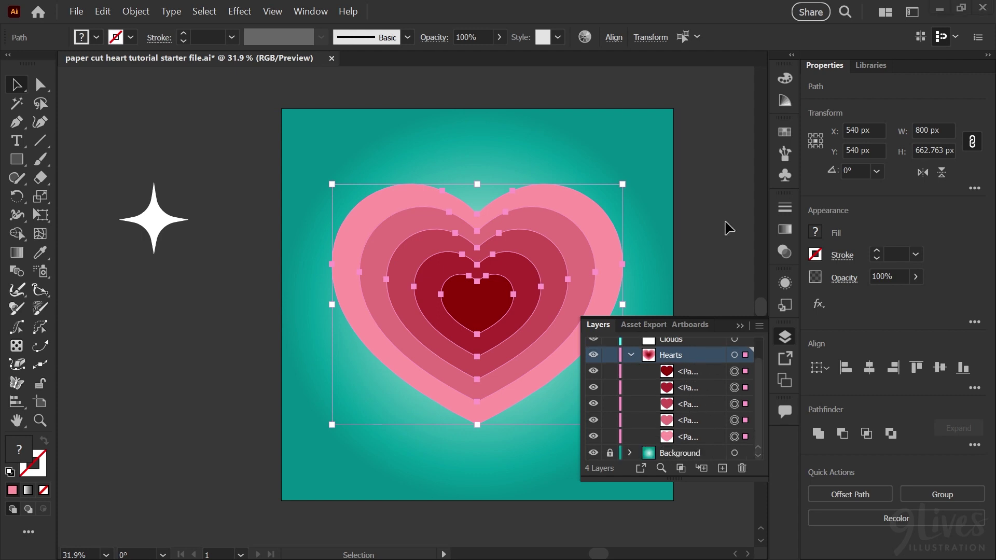
- Recolor the five hearts from outermost to innermost with the first five pink-to-dark-red swatches in order
{"action": "left_click", "coordinate": [786, 337]}
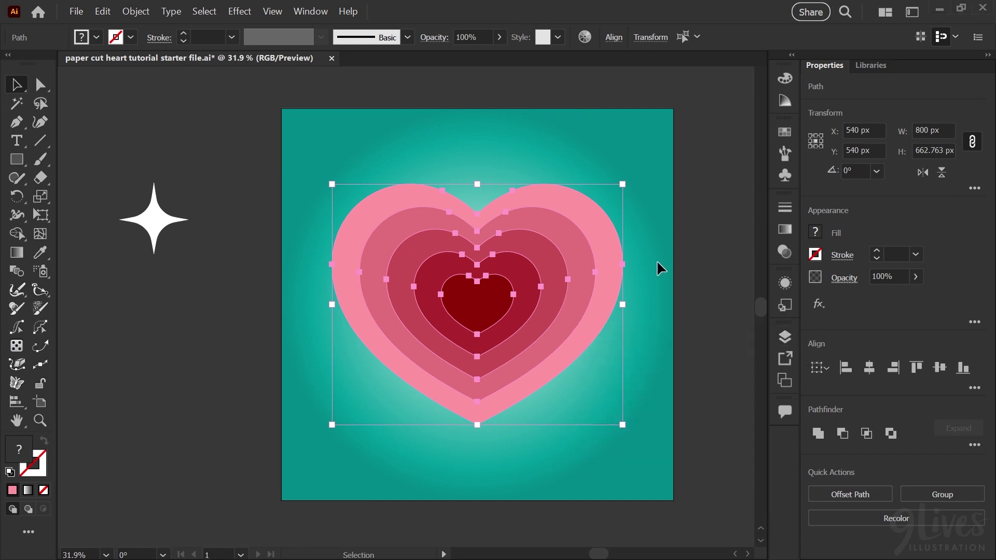
{"action": "left_click", "coordinate": [40, 85]}
{"action": "left_click", "coordinate": [719, 147]}
{"action": "left_click", "coordinate": [785, 132]}
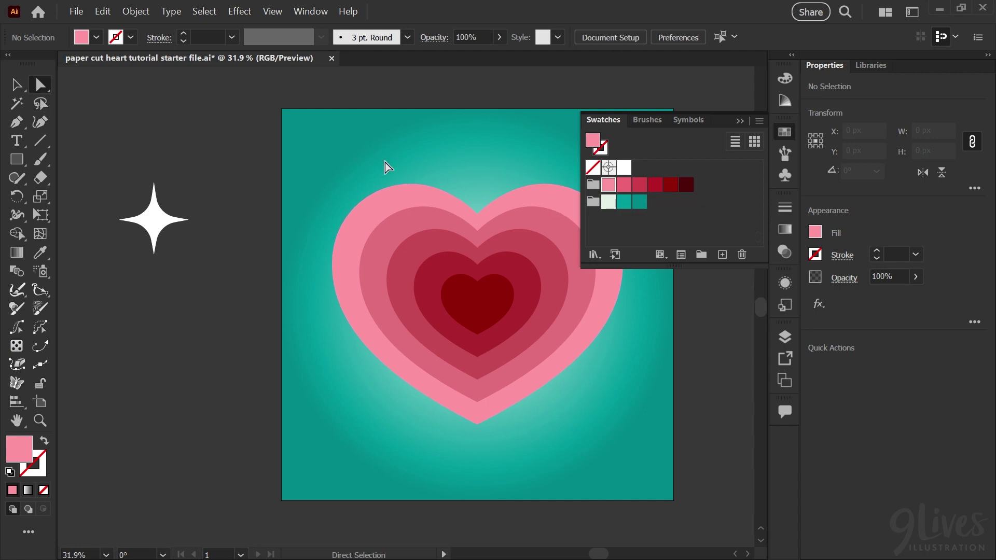
{"action": "left_click", "coordinate": [548, 199]}
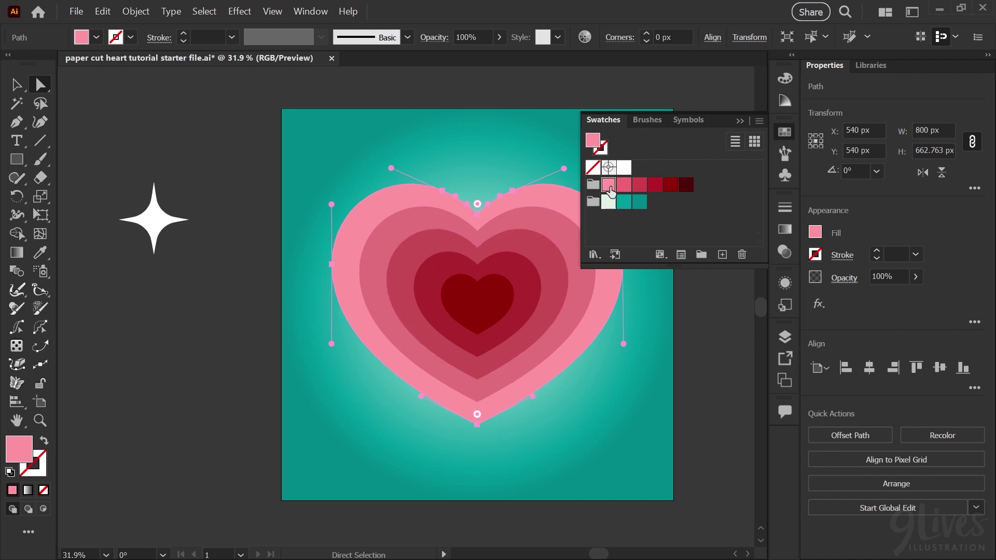
{"action": "left_click", "coordinate": [546, 228]}
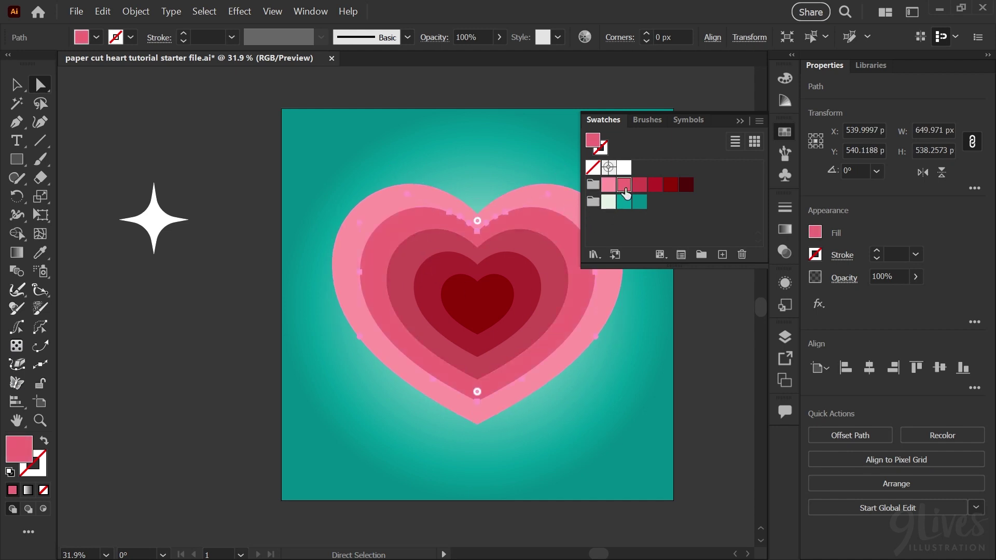
{"action": "left_click", "coordinate": [541, 253]}
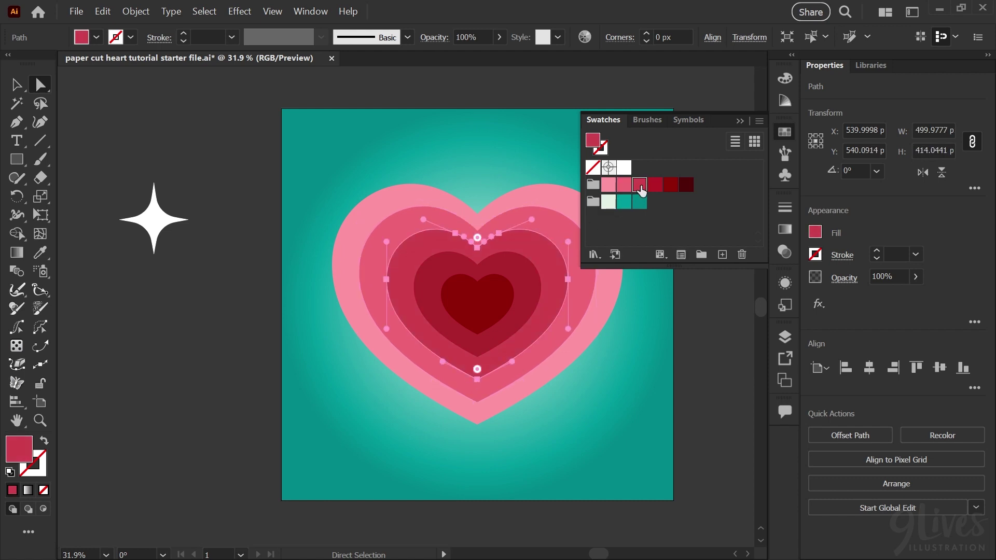
{"action": "left_click", "coordinate": [526, 278]}
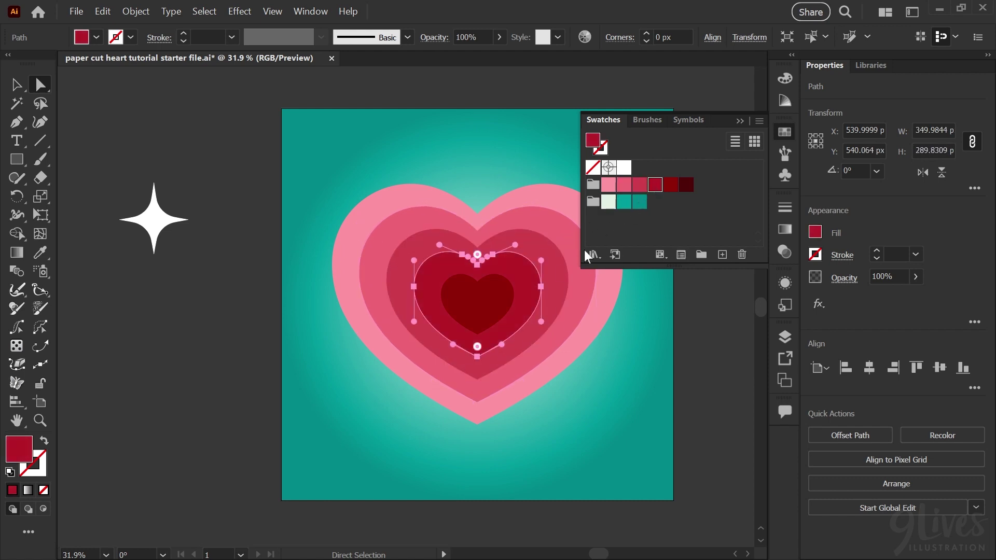
{"action": "left_click", "coordinate": [484, 300]}
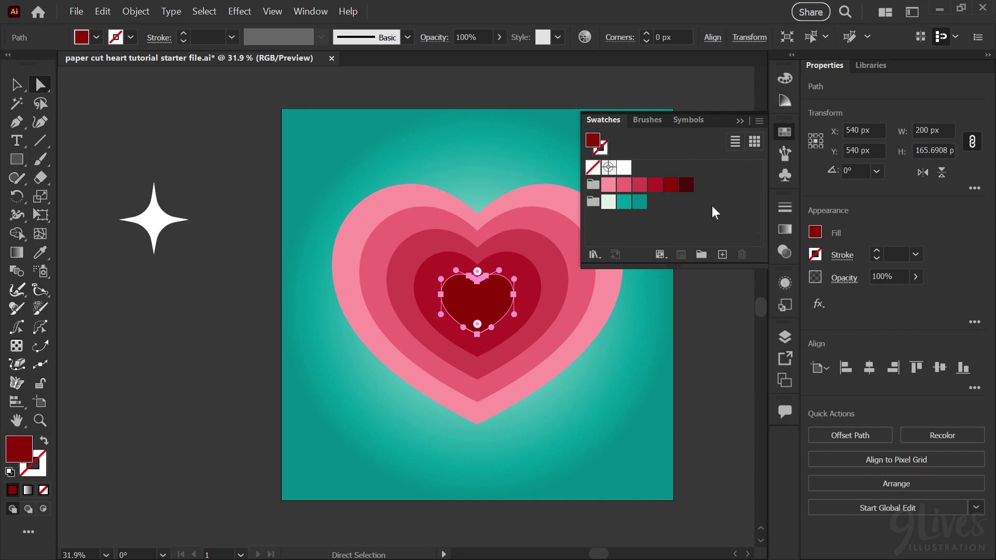
{"action": "left_click", "coordinate": [785, 133]}
{"action": "left_click", "coordinate": [703, 265]}
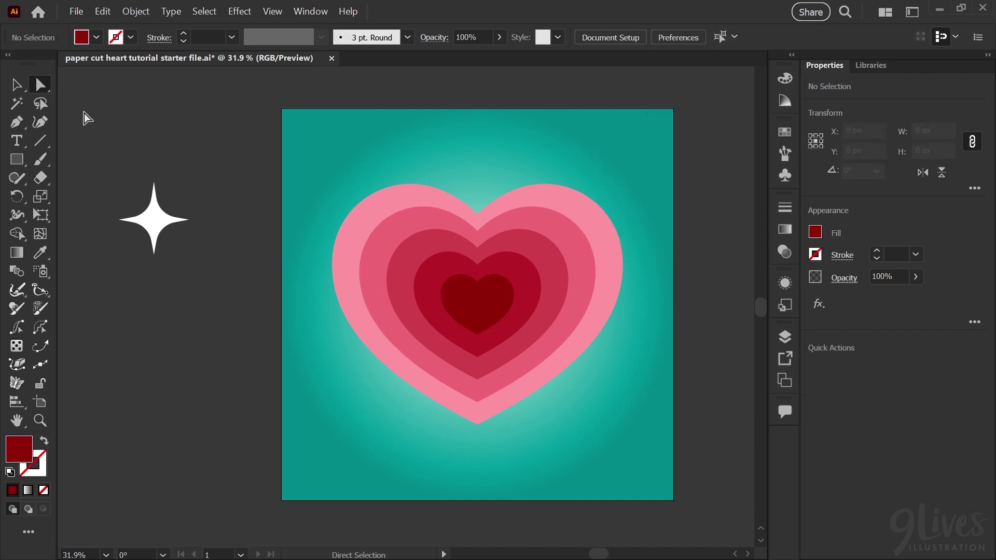
- Select all five hearts and give them a Stylize Inner Glow effect in Multiply mode
{"action": "left_click", "coordinate": [16, 84]}
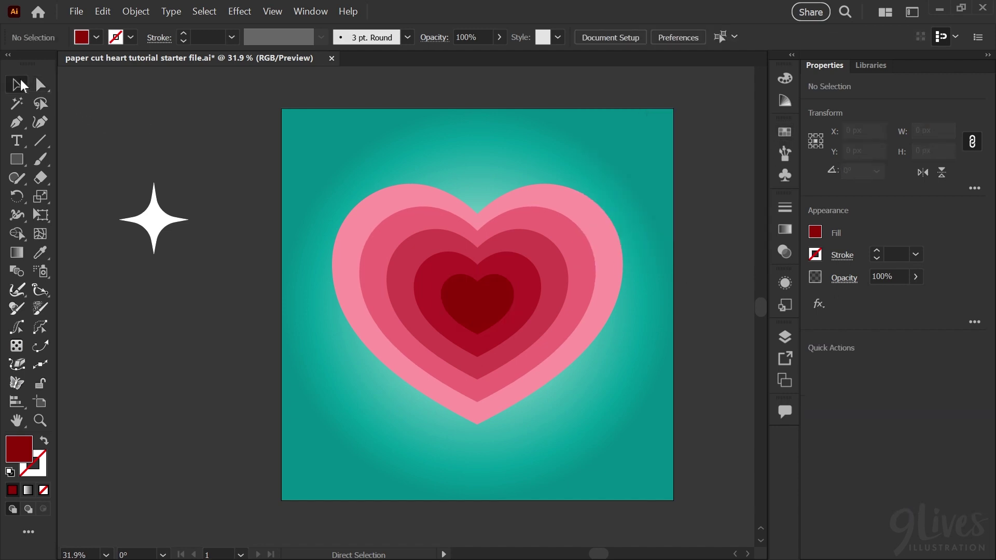
{"action": "left_click", "coordinate": [378, 203]}
{"action": "left_click", "coordinate": [402, 238], "text": "shift"}
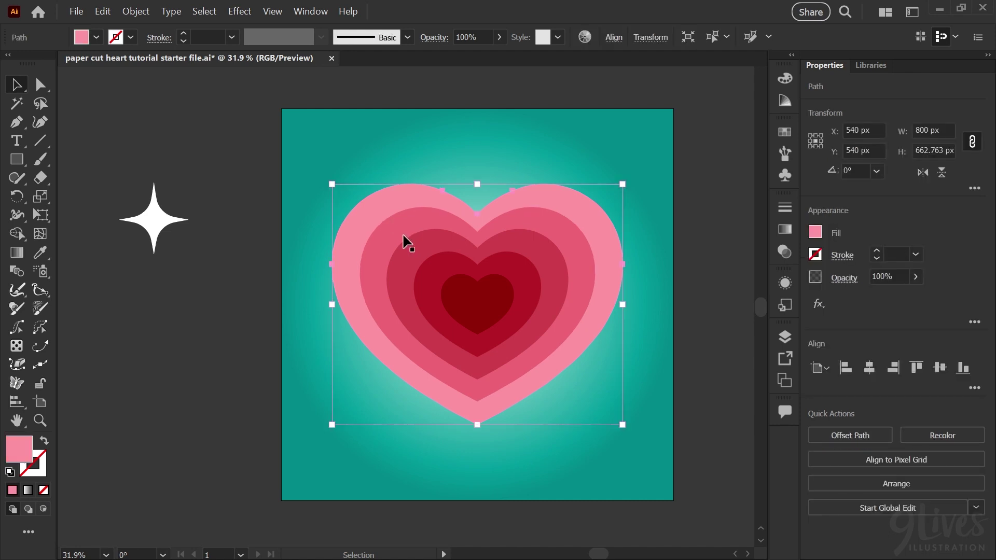
{"action": "left_click", "coordinate": [410, 254], "text": "shift"}
{"action": "left_click", "coordinate": [415, 261], "text": "shift"}
{"action": "left_click", "coordinate": [477, 310], "text": "shift"}
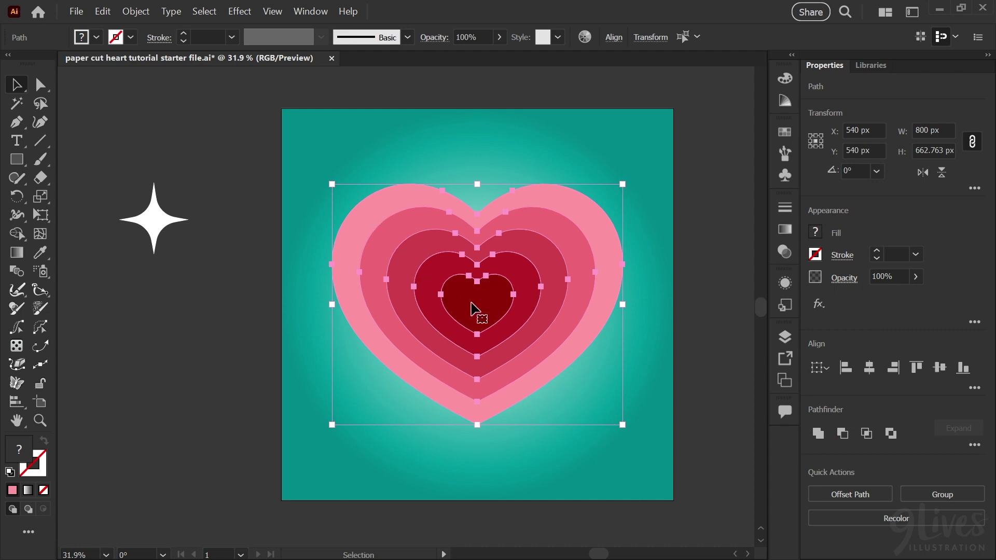
{"action": "left_click", "coordinate": [248, 14]}
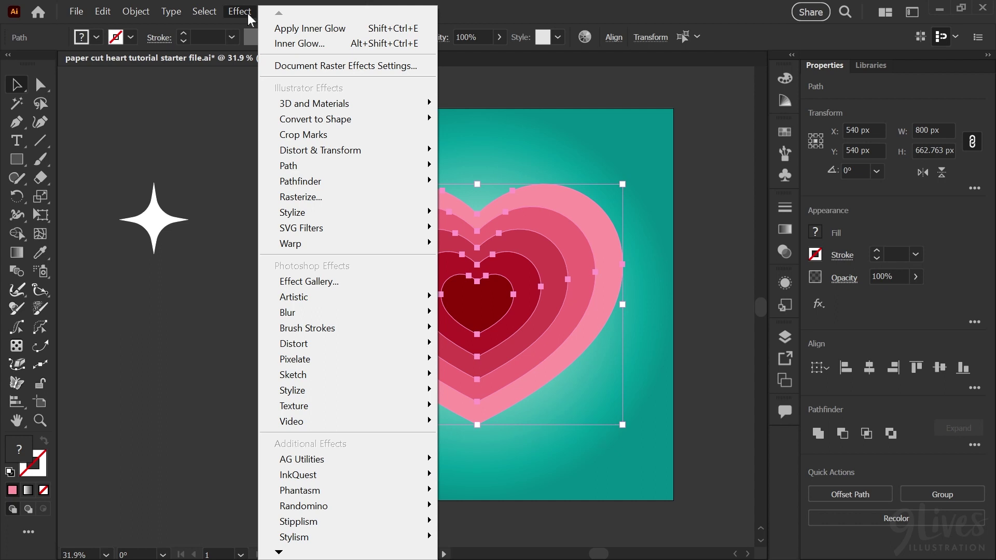
{"action": "mouse_move", "coordinate": [298, 213]}
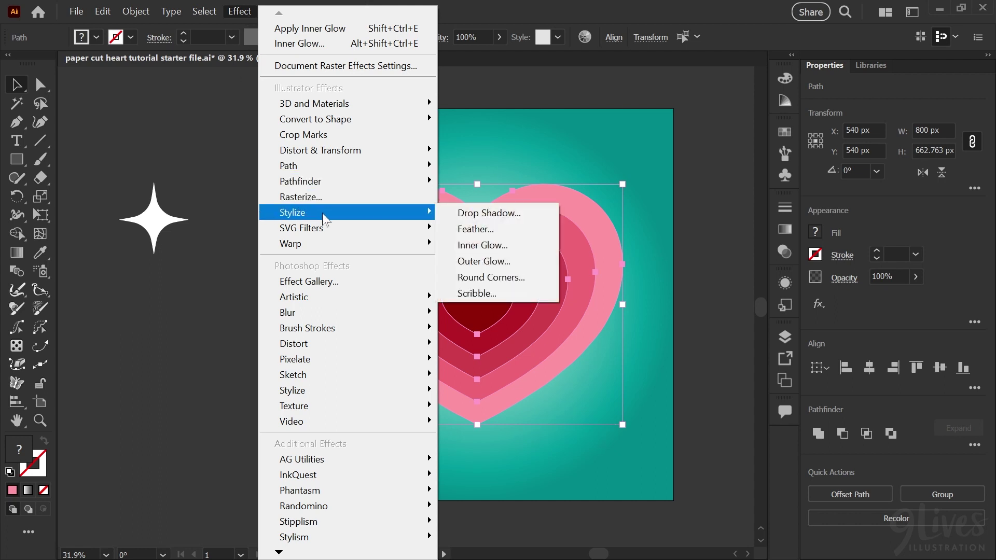
{"action": "left_click", "coordinate": [501, 249]}
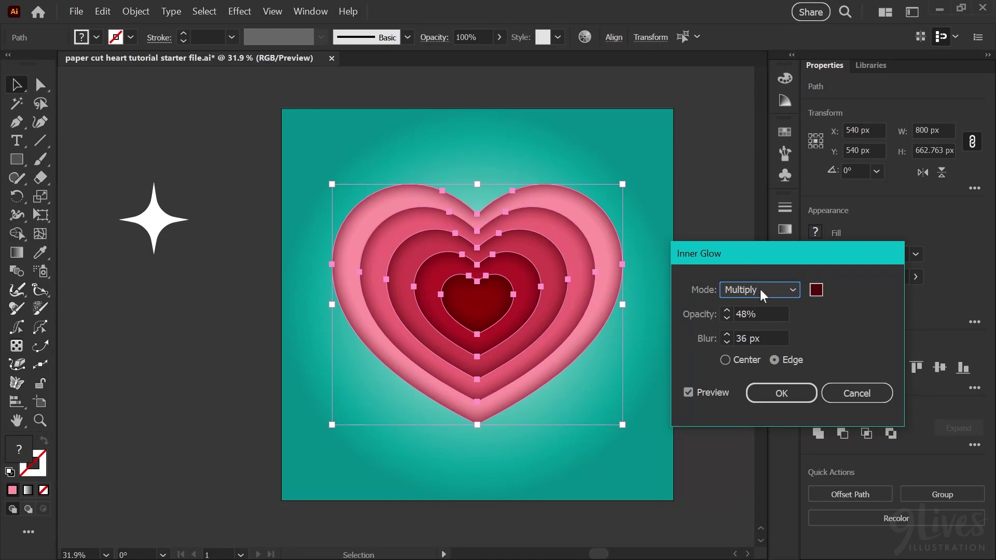
{"action": "left_click", "coordinate": [760, 289]}
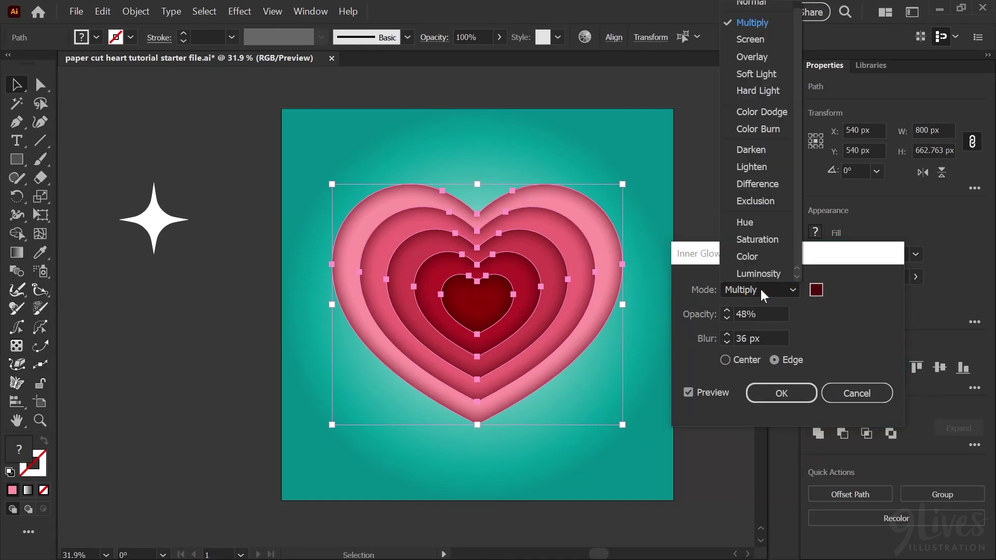
{"action": "left_click", "coordinate": [763, 22]}
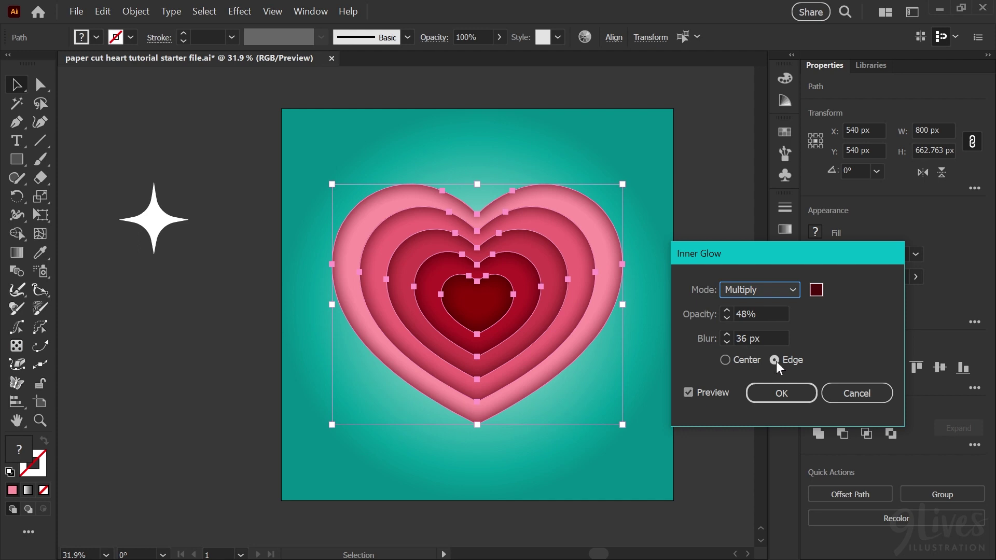
- Use the R=81 G=0 B=10 swatch as the glow color and apply the glow at 48% opacity, 36 px blur, from the Edge
{"action": "left_click", "coordinate": [816, 291]}
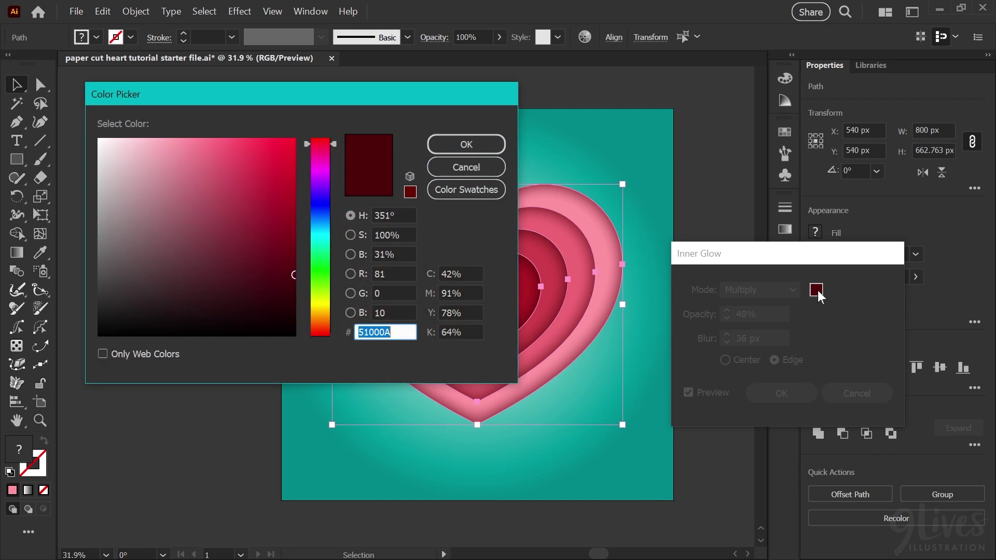
{"action": "left_click", "coordinate": [482, 190]}
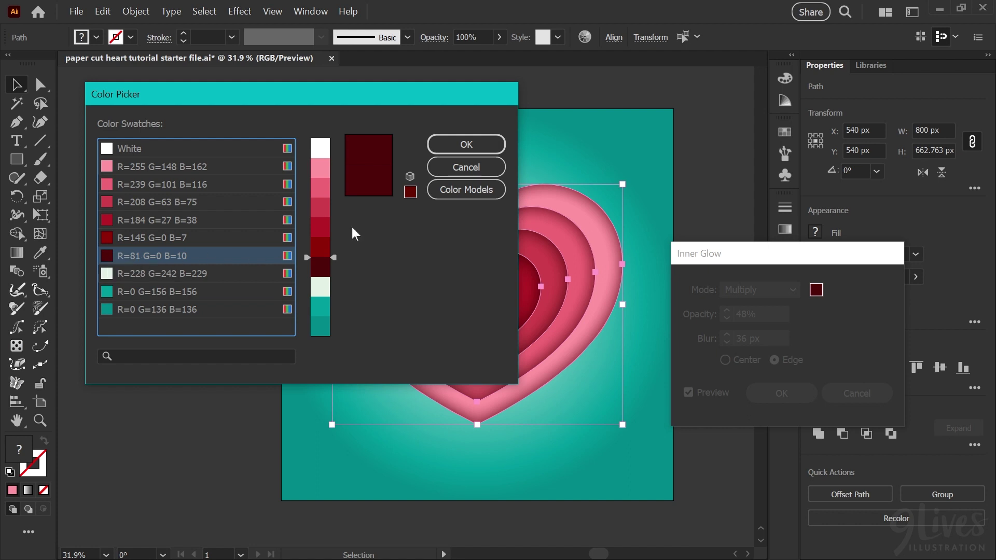
{"action": "left_click", "coordinate": [466, 145]}
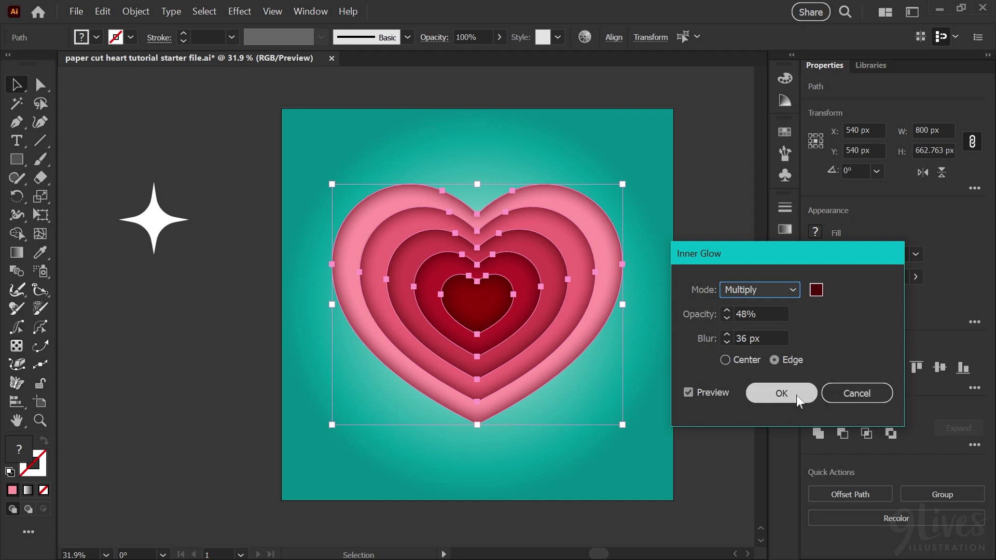
{"action": "left_click", "coordinate": [794, 394]}
{"action": "left_click", "coordinate": [727, 361]}
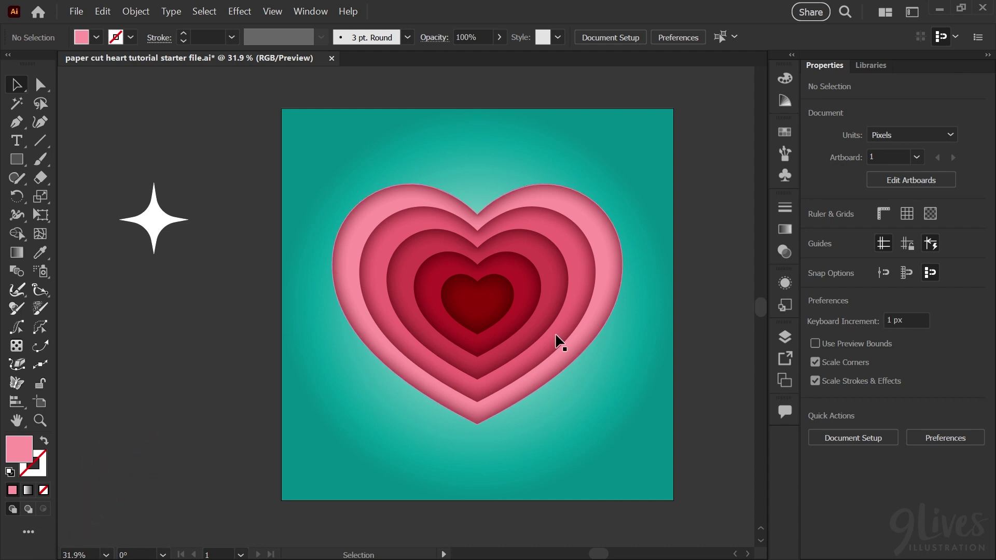
{"action": "left_click", "coordinate": [495, 312]}
{"action": "left_click", "coordinate": [602, 251]}
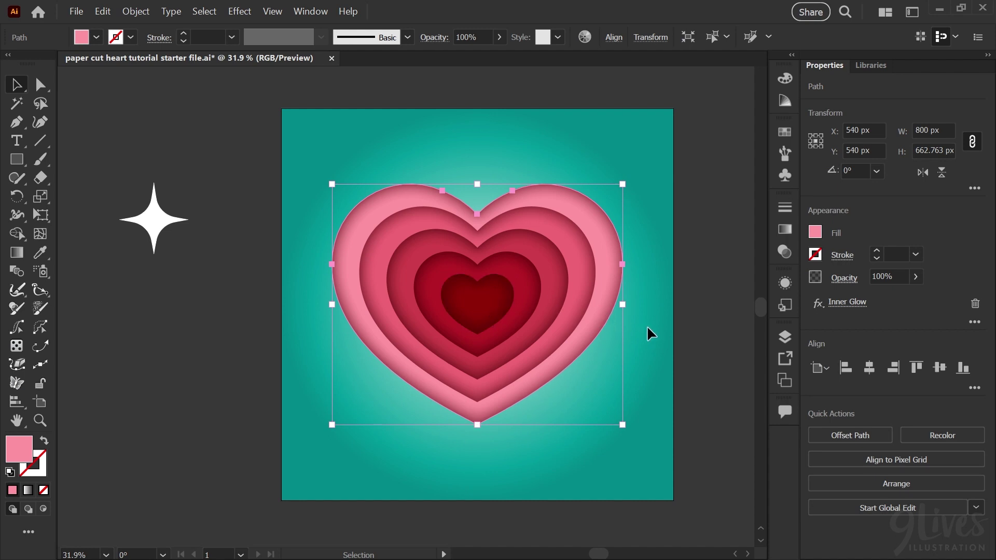
{"action": "left_click", "coordinate": [722, 289]}
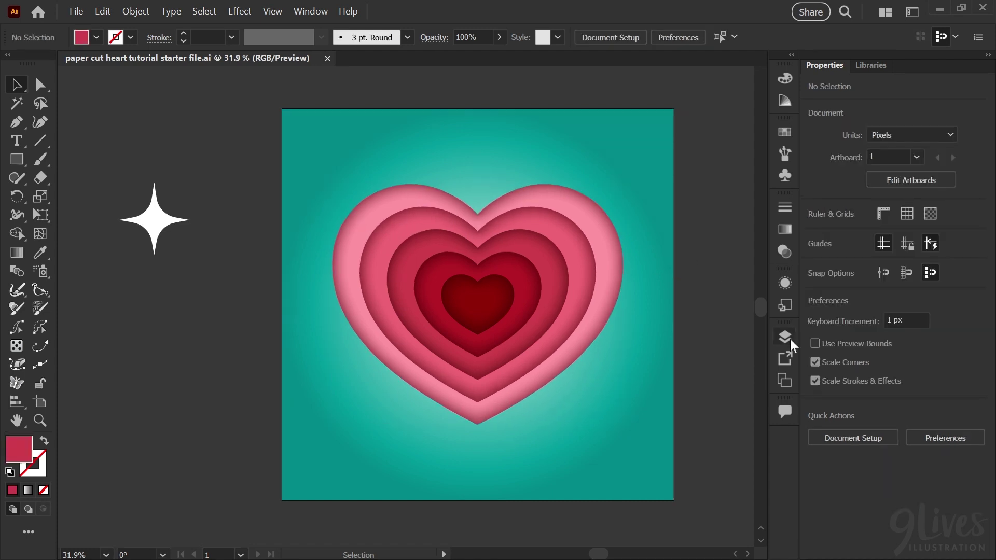
- Group everything on the Hearts layer, then collapse and lock that layer
{"action": "left_click", "coordinate": [786, 338]}
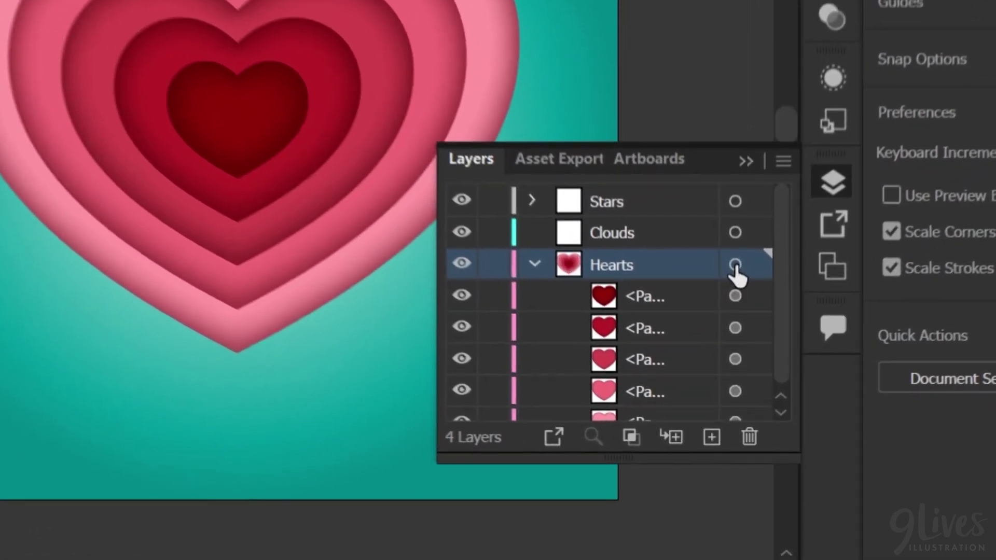
{"action": "left_click", "coordinate": [734, 265]}
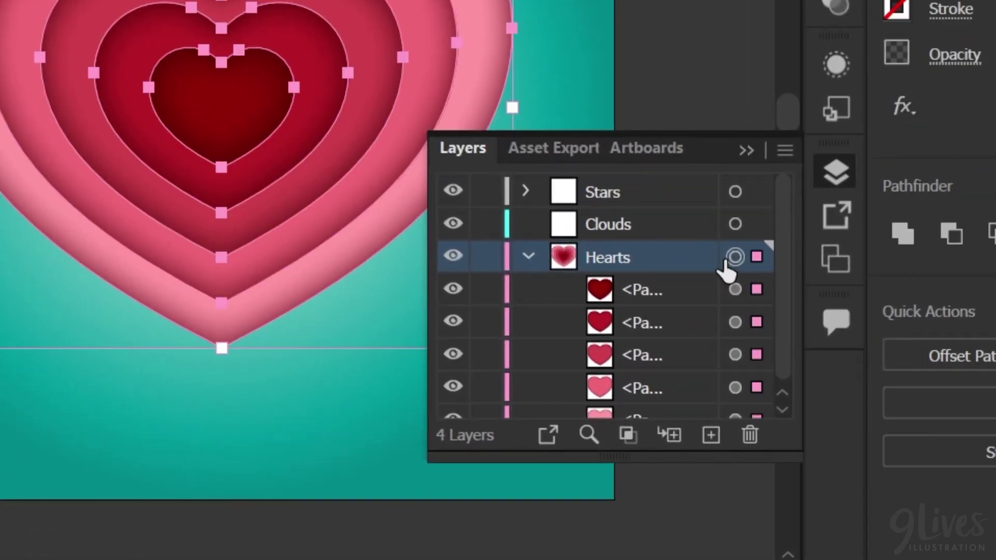
{"action": "key", "text": "ctrl+g"}
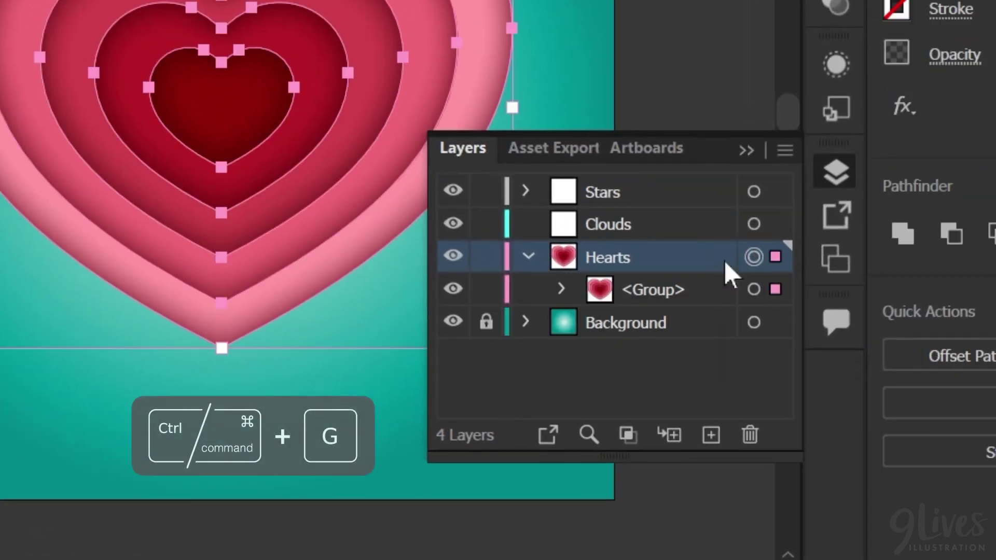
{"action": "left_click", "coordinate": [527, 256]}
{"action": "left_click", "coordinate": [486, 257]}
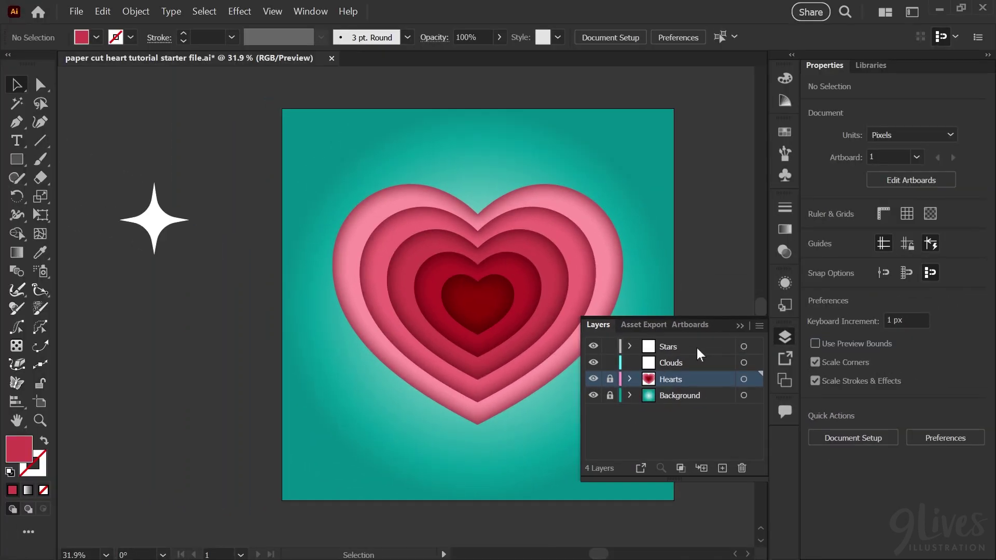
- Make the Stars layer active and move the white four-pointed star onto the upper-left edge of the largest heart
{"action": "left_click", "coordinate": [696, 347]}
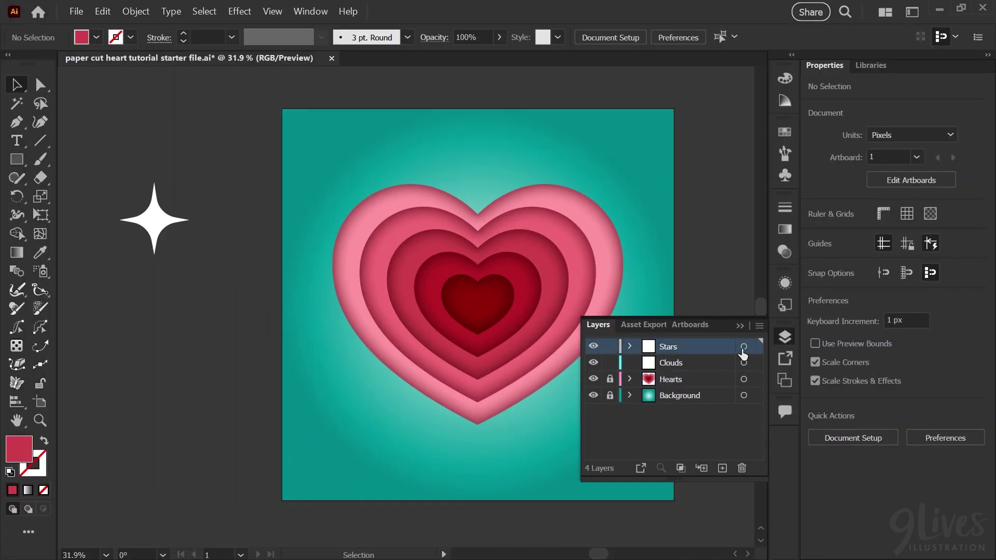
{"action": "left_click", "coordinate": [155, 224]}
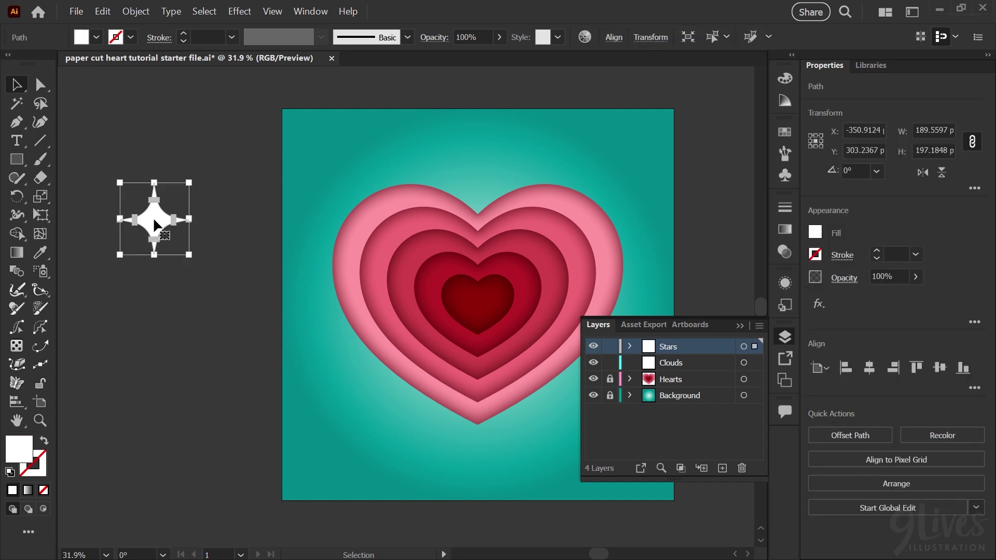
{"action": "left_click_drag", "start_coordinate": [155, 223], "coordinate": [374, 205]}
{"action": "mouse_move", "coordinate": [369, 210]}
{"action": "left_mouse_down"}
{"action": "mouse_move", "coordinate": [362, 216]}
{"action": "mouse_move", "coordinate": [359, 204]}
{"action": "left_mouse_up"}
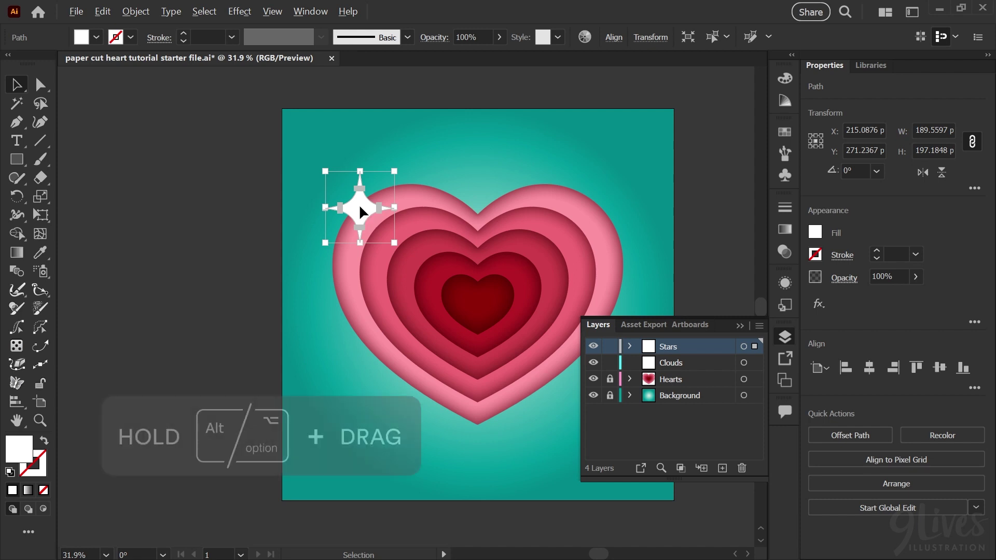
- Duplicate the star as a smaller one diagonally below it and as a full-size one on the heart's lower-right edge
{"action": "left_click_drag", "start_coordinate": [360, 207], "coordinate": [412, 249]}
{"action": "left_click_drag", "start_coordinate": [449, 283], "coordinate": [406, 240]}
{"action": "scroll", "coordinate": [482, 418], "scroll_direction": "right", "scroll_amount": 3}
{"action": "left_click", "coordinate": [268, 205]}
{"action": "left_click_drag", "start_coordinate": [268, 204], "coordinate": [496, 338]}
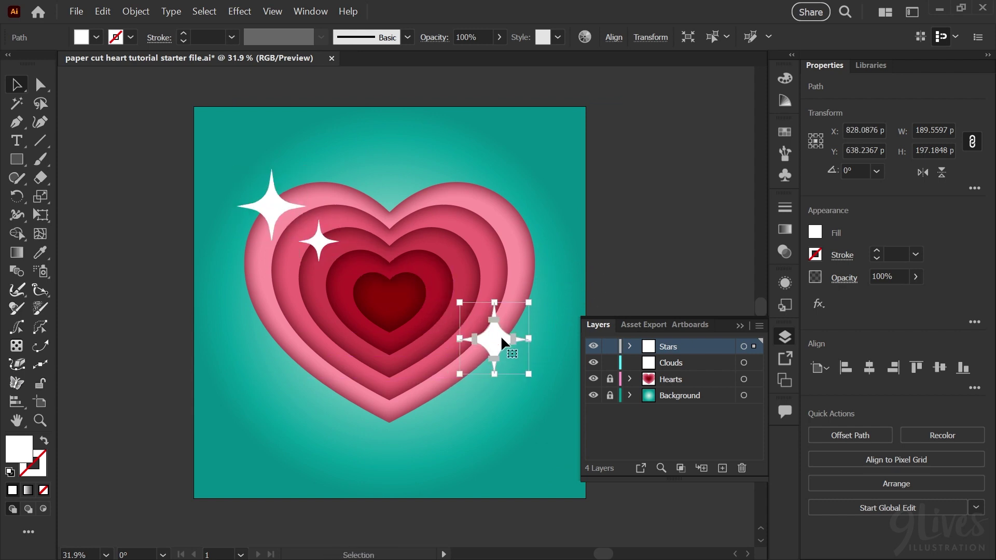
{"action": "left_click", "coordinate": [144, 172]}
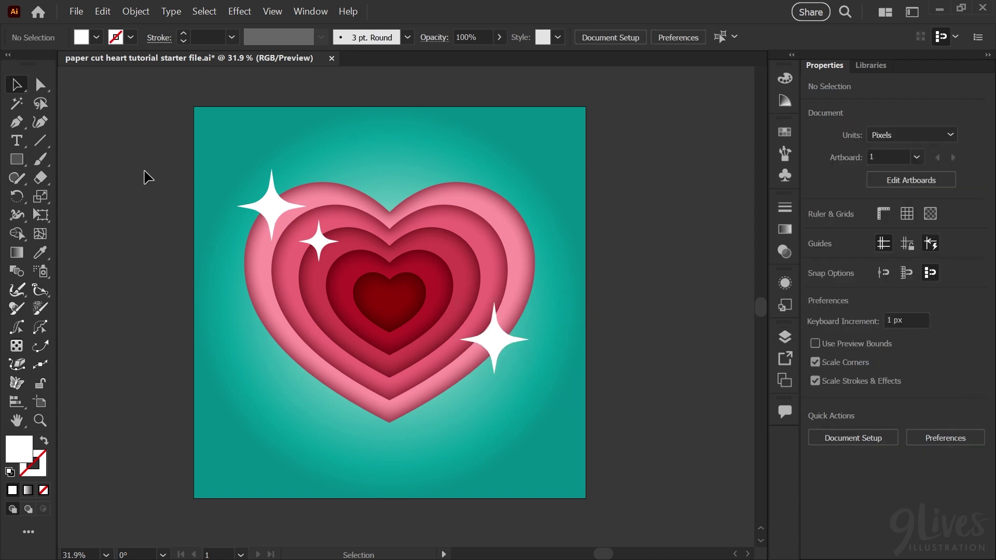
- Add a Multiply drop shadow to the upper-left star: 68% opacity, 20 px X and Y offsets, 15 px blur, swatch R=208 G=63 B=75
{"action": "left_click", "coordinate": [273, 204]}
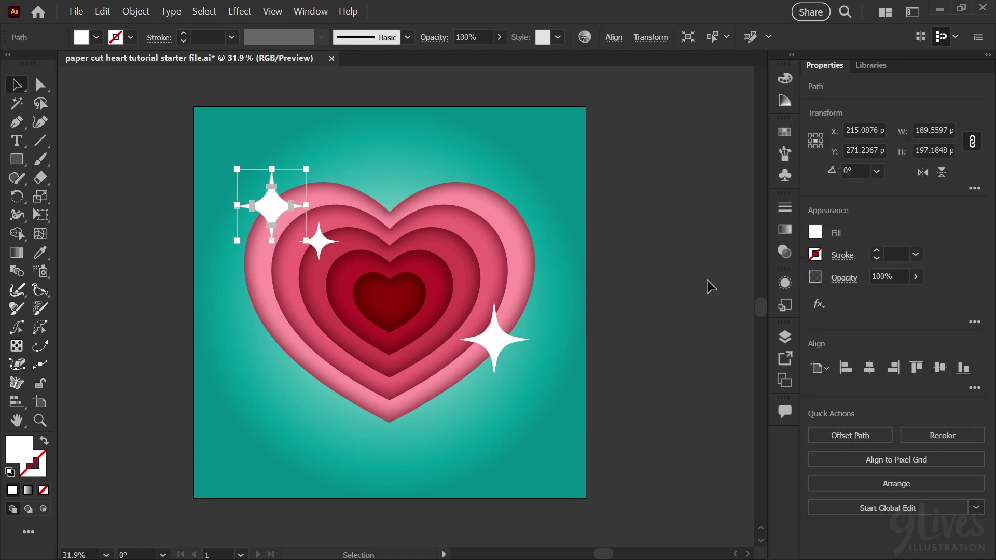
{"action": "left_click", "coordinate": [785, 283]}
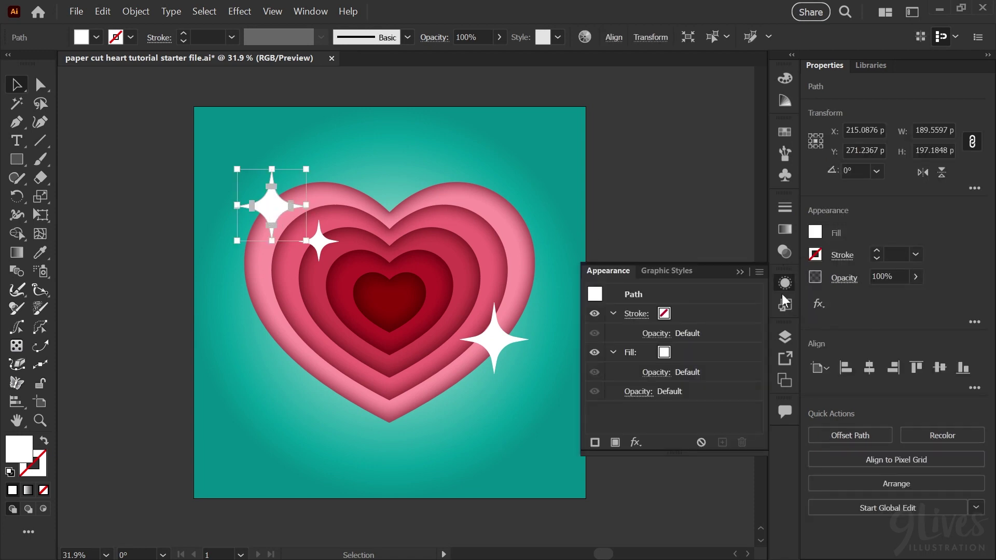
{"action": "left_click", "coordinate": [634, 442]}
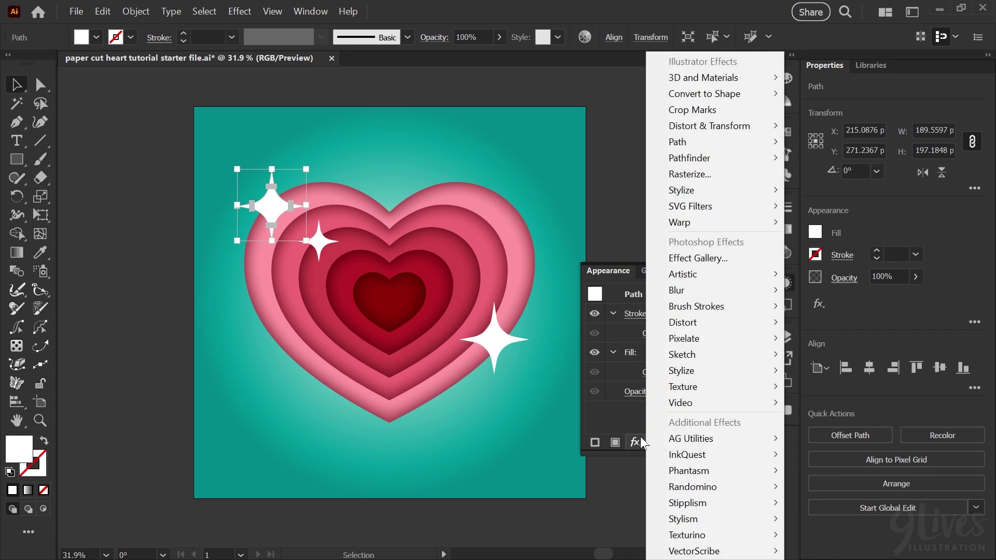
{"action": "mouse_move", "coordinate": [678, 195]}
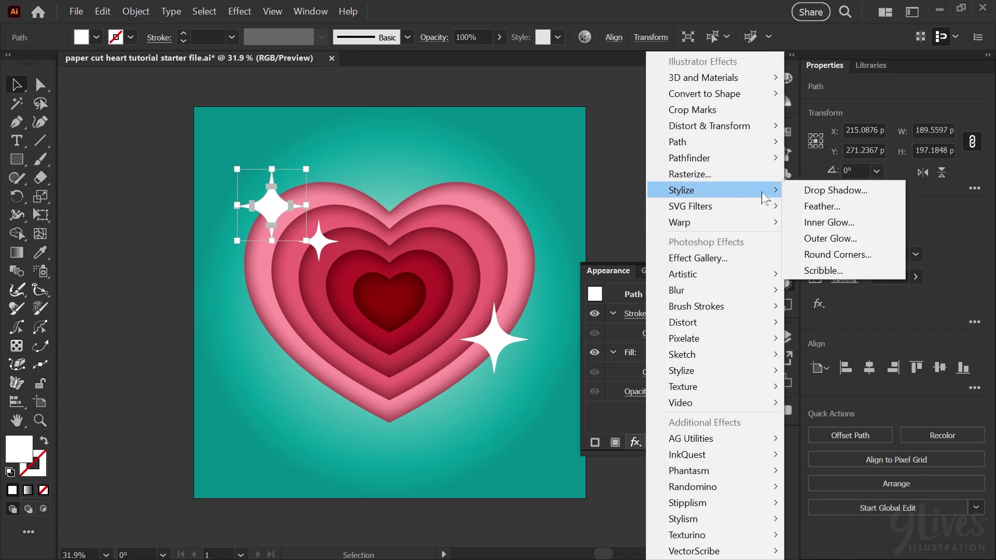
{"action": "left_click", "coordinate": [813, 193]}
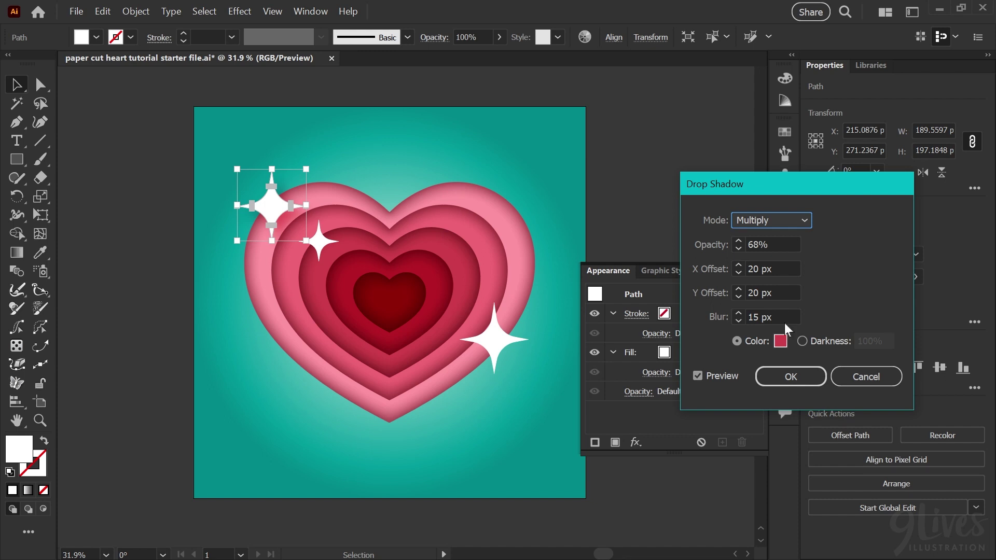
{"action": "left_click", "coordinate": [781, 341]}
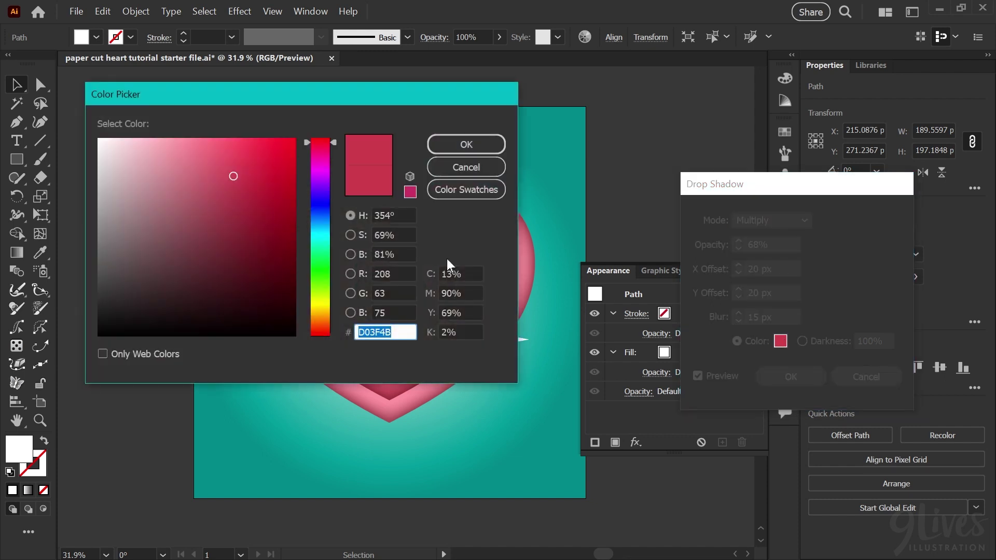
{"action": "left_click", "coordinate": [481, 197]}
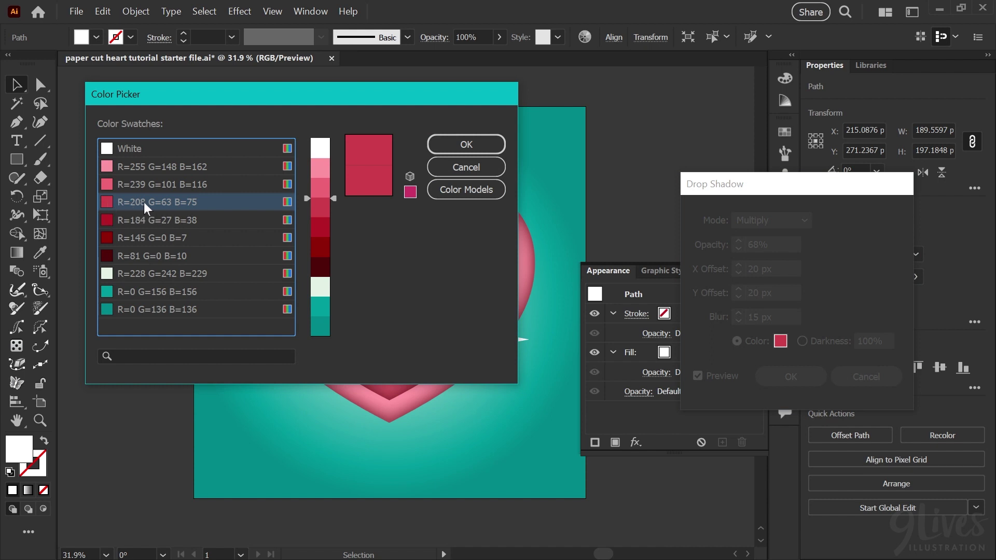
{"action": "left_click", "coordinate": [470, 145]}
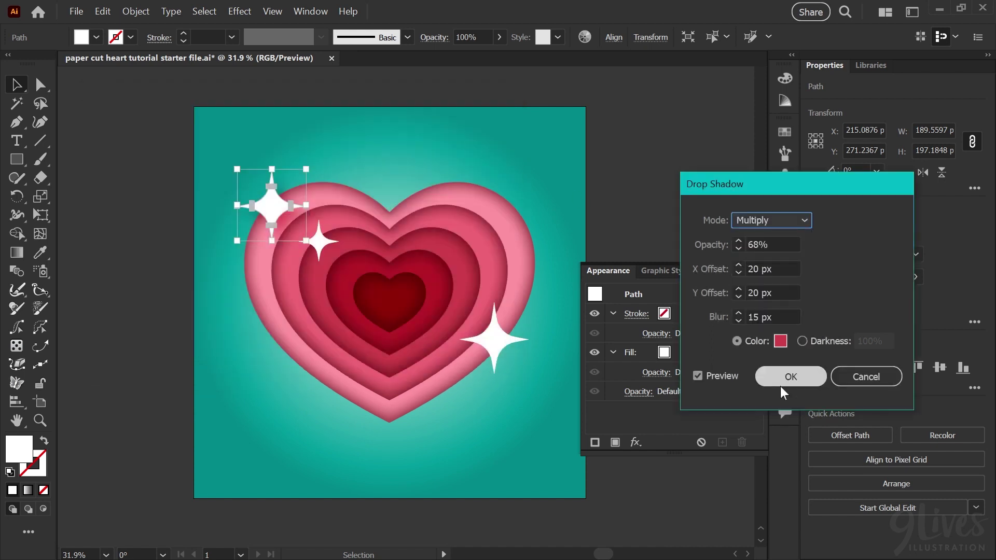
{"action": "left_click", "coordinate": [787, 378]}
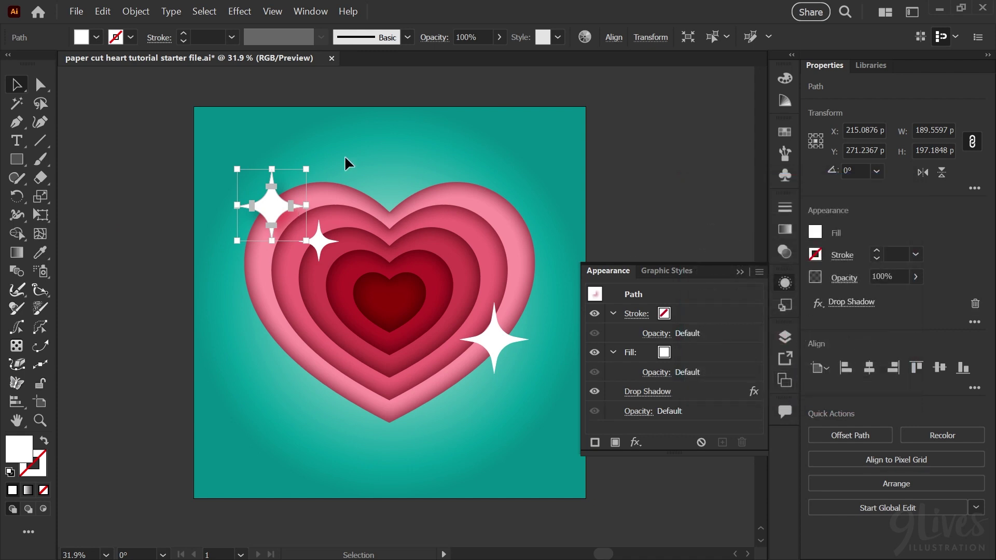
{"action": "left_click", "coordinate": [358, 94]}
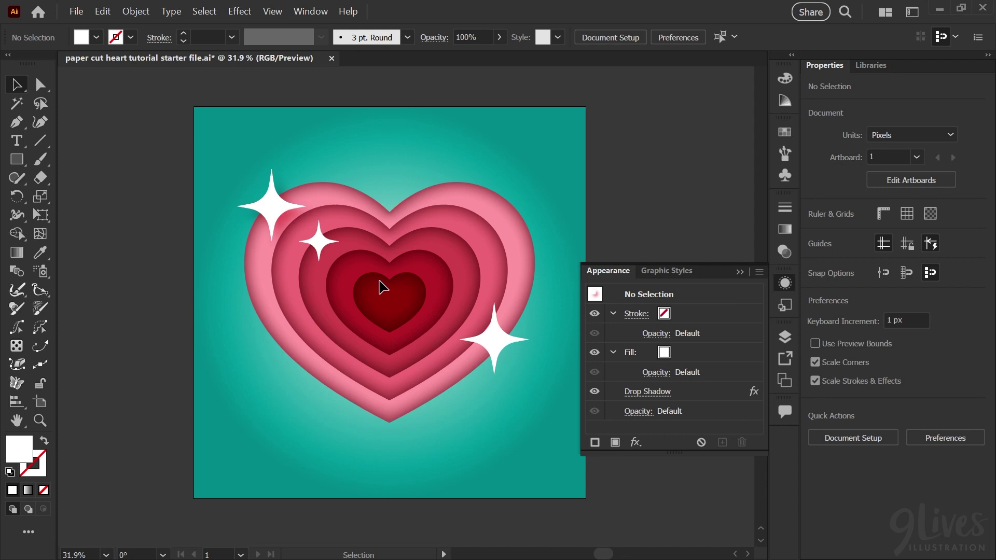
- Copy the drop shadow from the upper-left star onto the smaller star with the Eyedropper, then deselect it
{"action": "left_click", "coordinate": [330, 245]}
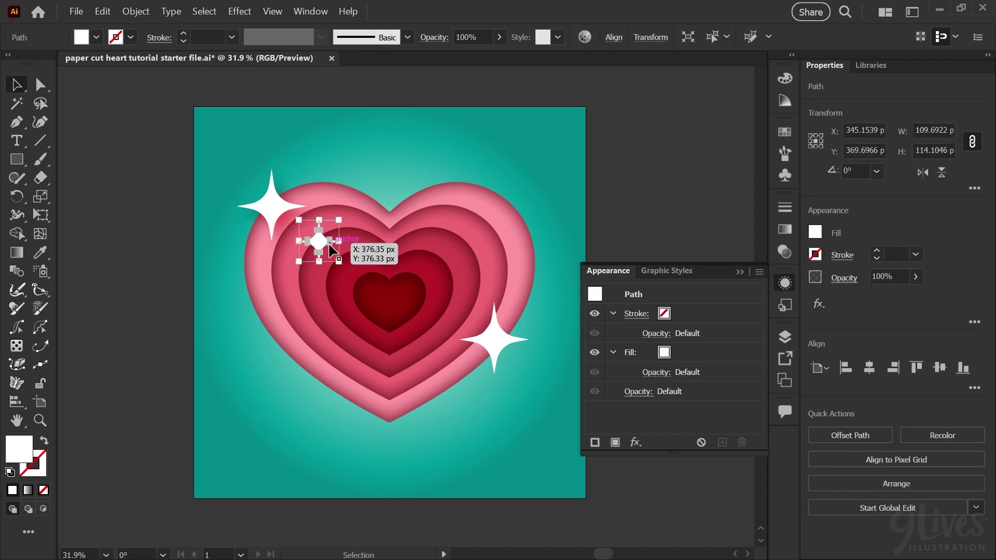
{"action": "key", "text": "i"}
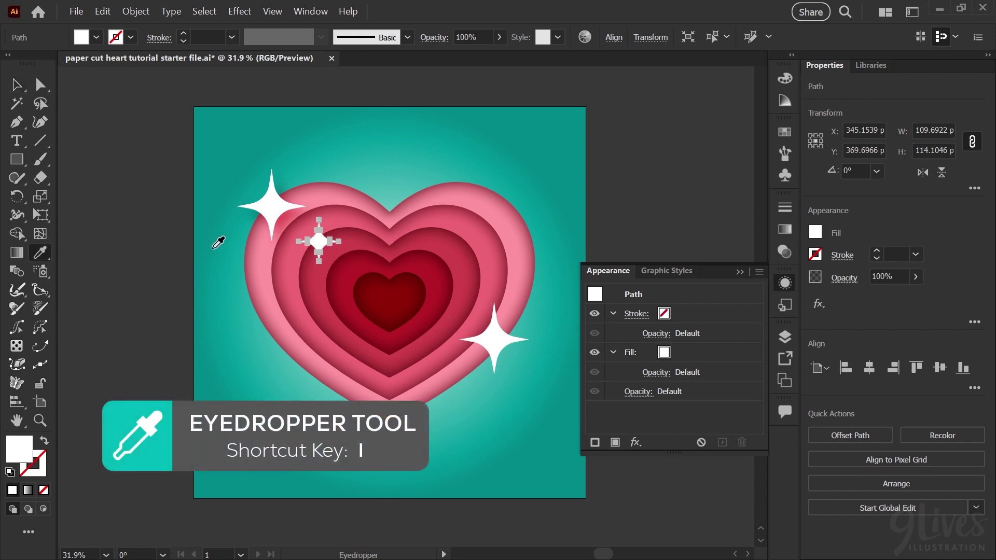
{"action": "left_click", "coordinate": [271, 204]}
{"action": "key", "text": "a"}
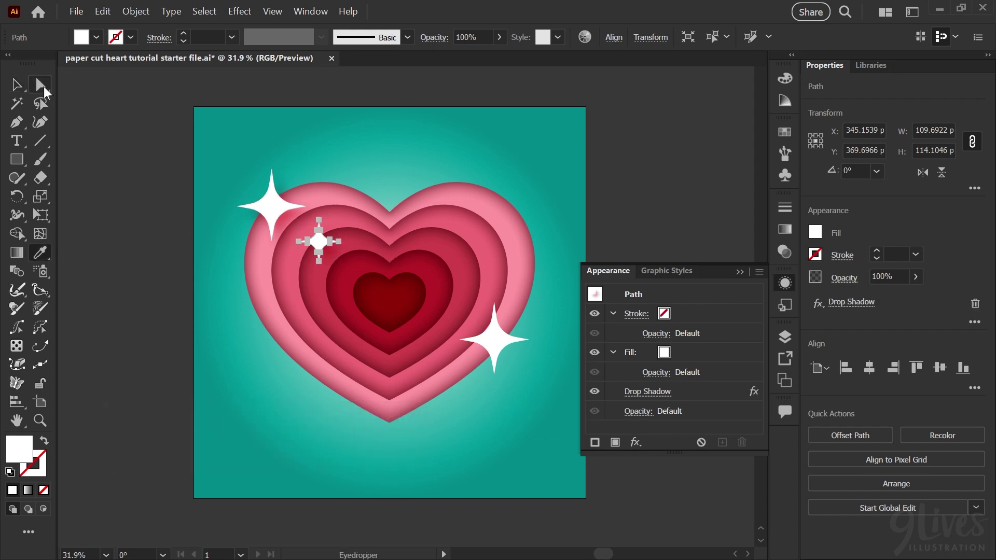
{"action": "left_click", "coordinate": [610, 143]}
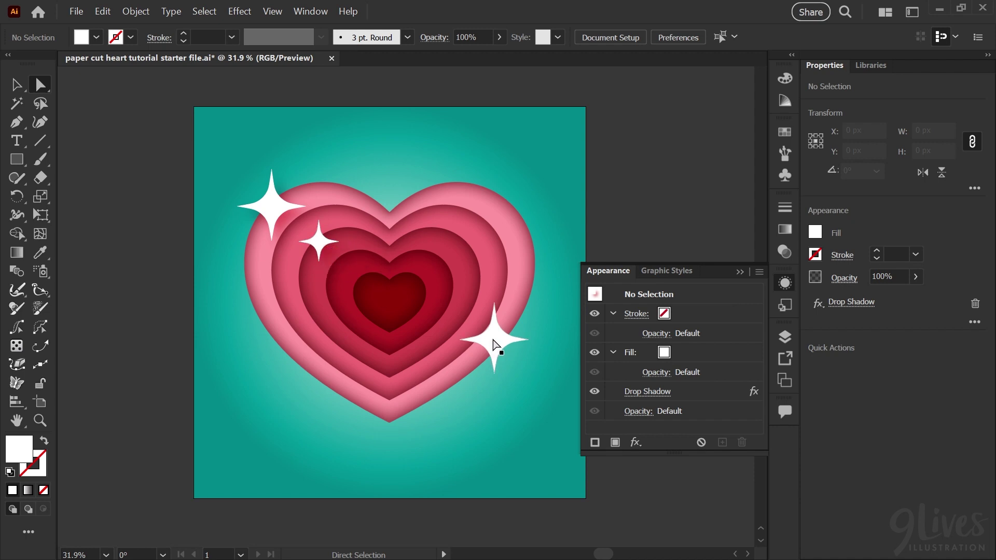
- Nudge the lower-right star slightly down and outward, and copy the upper-left star's drop shadow onto it with the Eyedropper
{"action": "left_click_drag", "start_coordinate": [494, 341], "coordinate": [499, 347]}
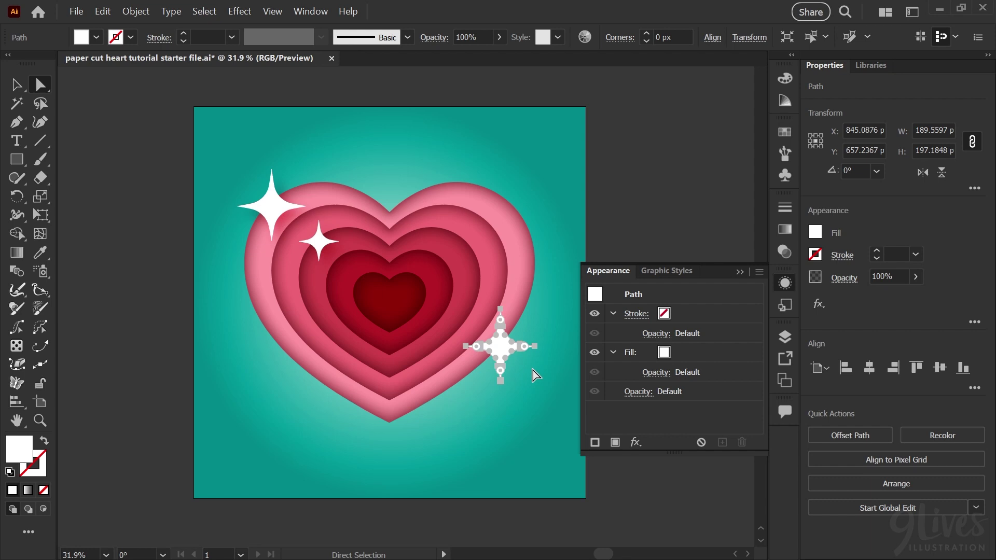
{"action": "key", "text": "i"}
{"action": "left_click", "coordinate": [277, 203]}
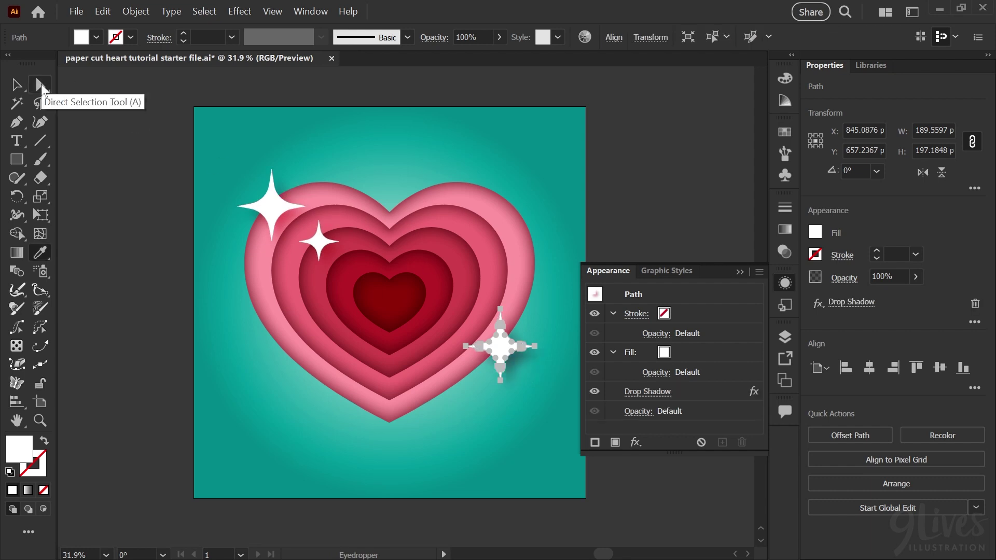
{"action": "left_click", "coordinate": [41, 85]}
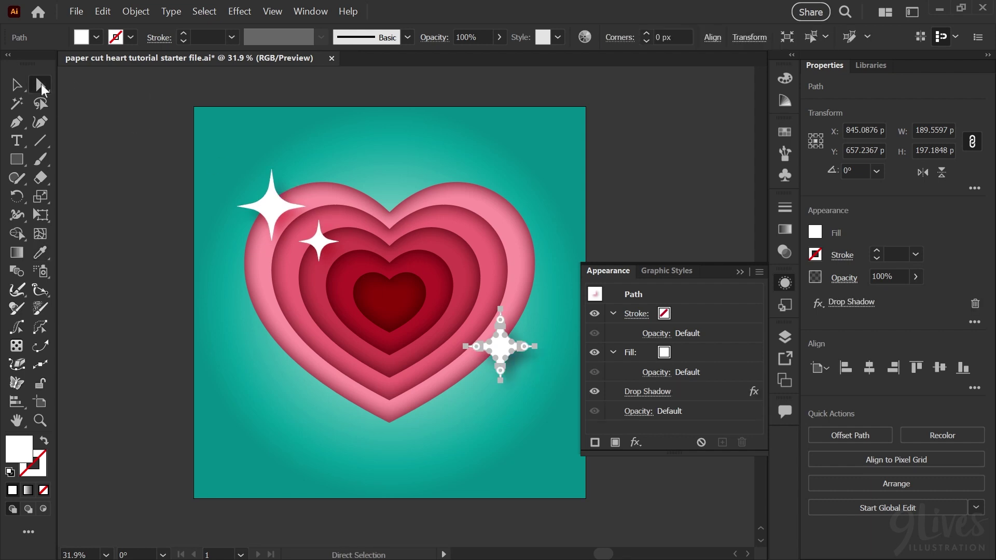
- Change the lower-right star's drop shadow color to the R=0 G=156 B=156 swatch and deselect the star
{"action": "left_click", "coordinate": [648, 392]}
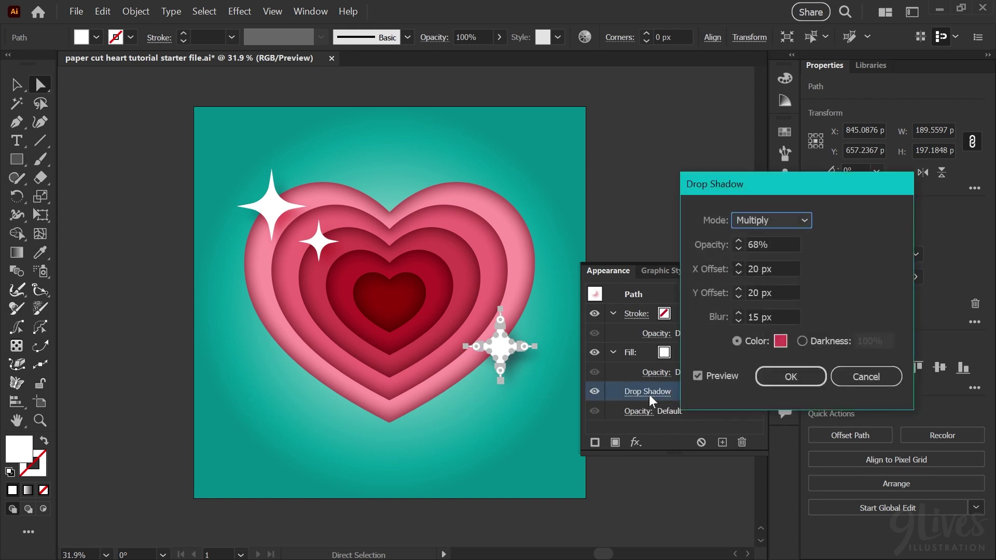
{"action": "left_click", "coordinate": [780, 342]}
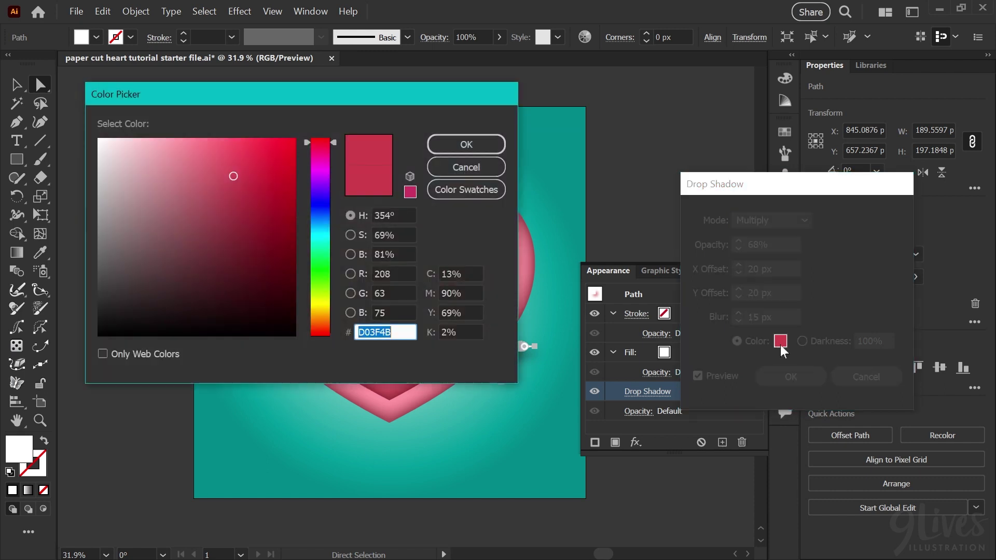
{"action": "left_click", "coordinate": [481, 188]}
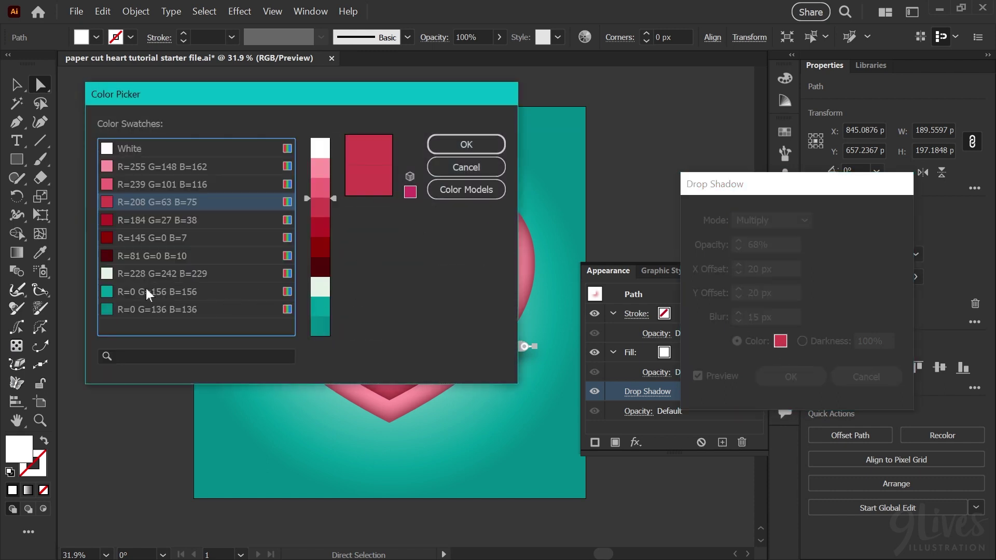
{"action": "left_click", "coordinate": [111, 291]}
{"action": "left_click", "coordinate": [448, 149]}
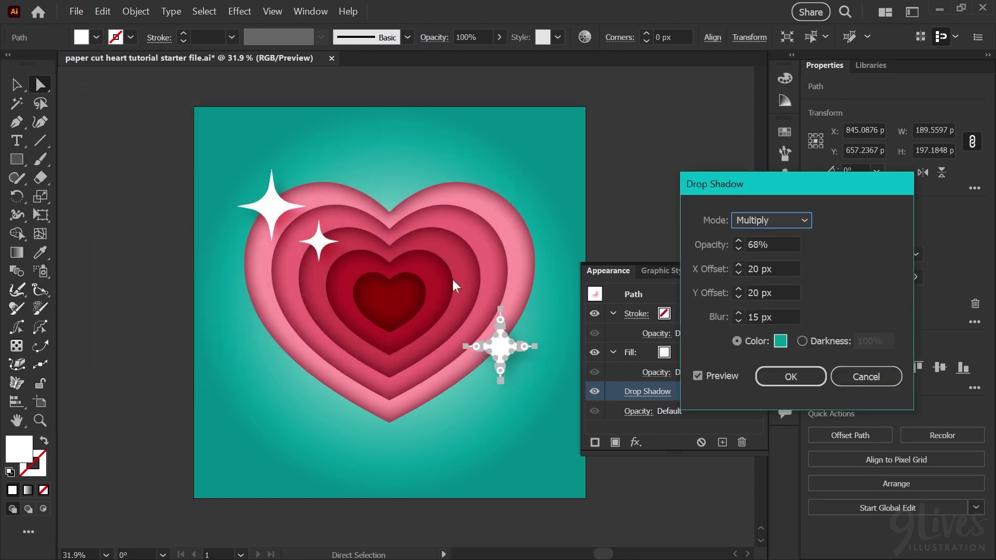
{"action": "left_click", "coordinate": [784, 380]}
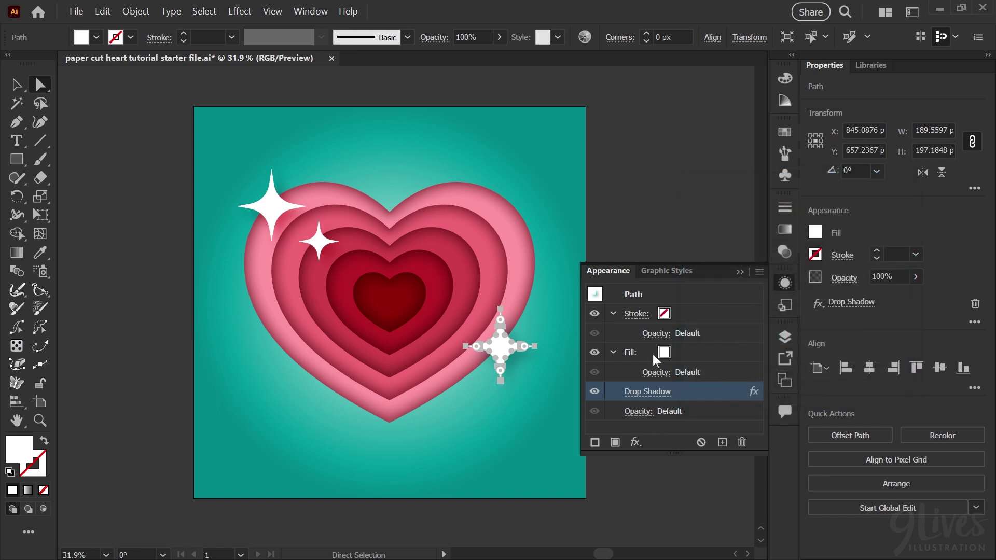
{"action": "left_click", "coordinate": [543, 389]}
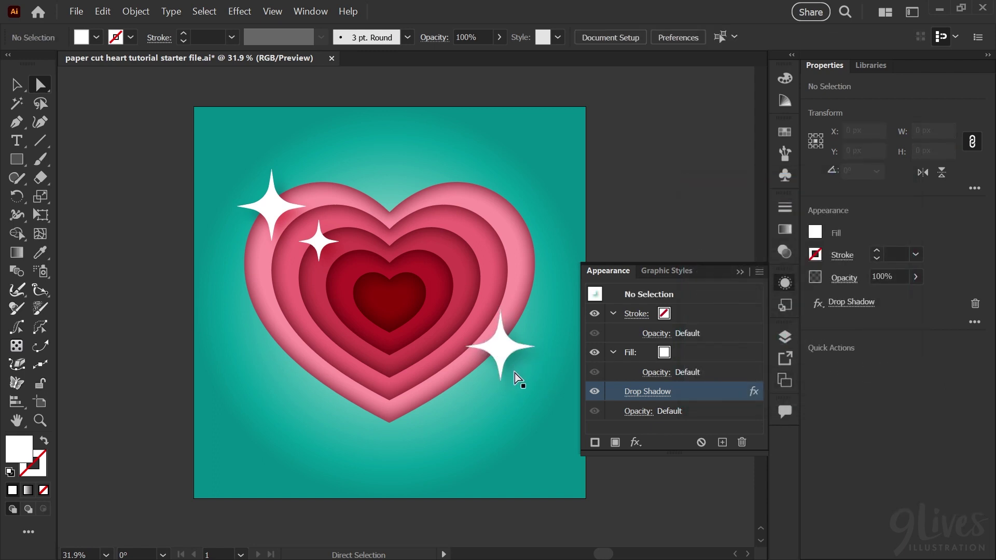
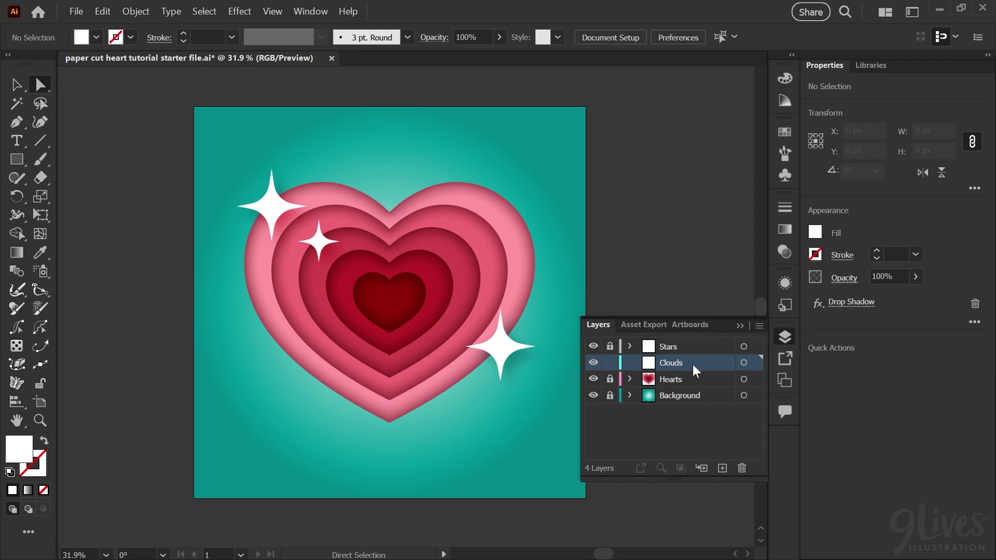
- Draw a white circle about 183 px wide with the Ellipse tool on the Clouds layer, beside the heart's lower-left edge
{"action": "left_click", "coordinate": [784, 339]}
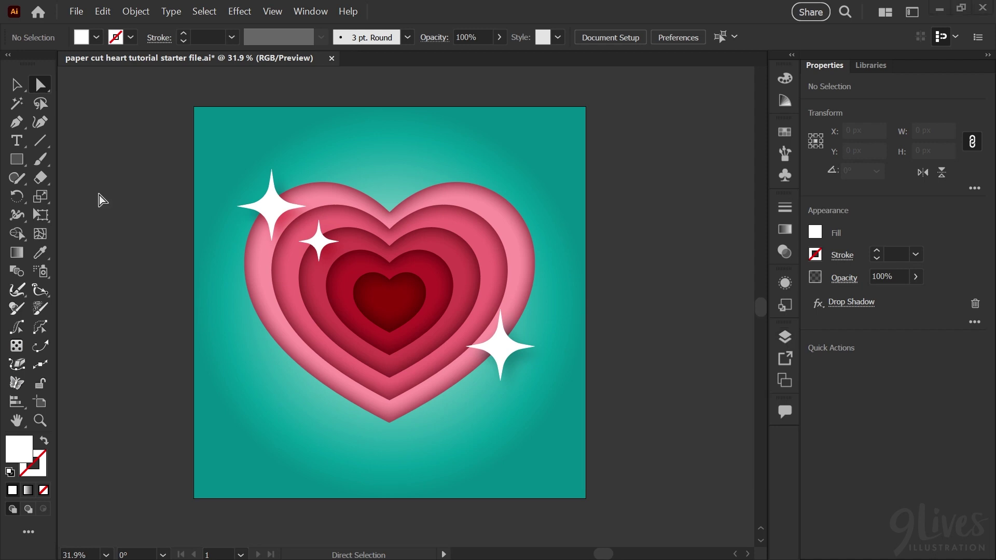
{"action": "left_click", "coordinate": [17, 160]}
{"action": "right_click", "coordinate": [16, 159]}
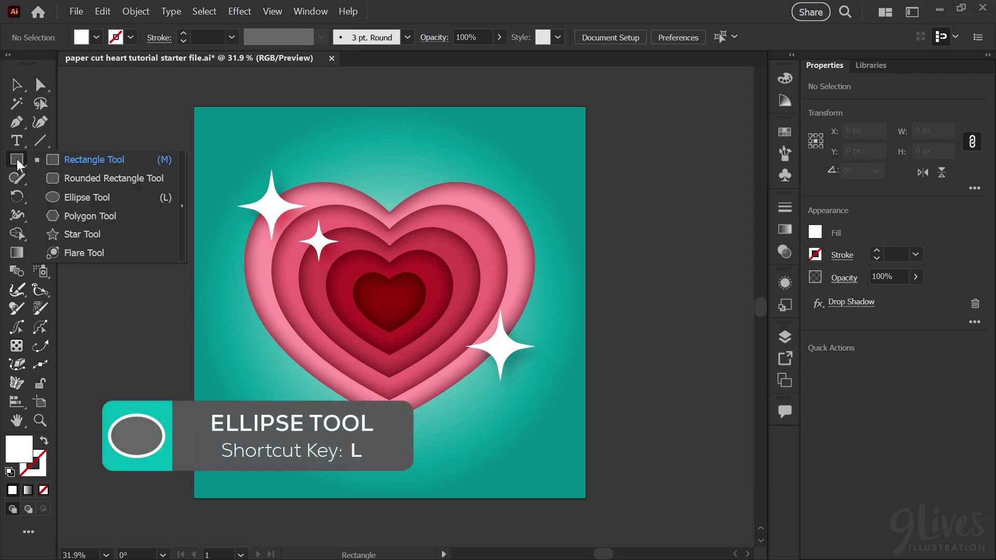
{"action": "left_click", "coordinate": [62, 197]}
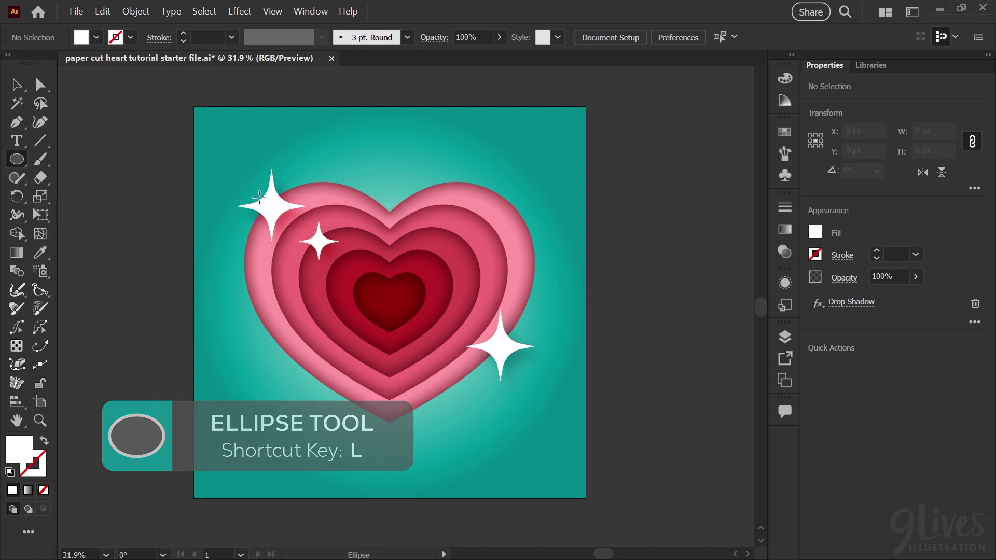
{"action": "left_click", "coordinate": [785, 133]}
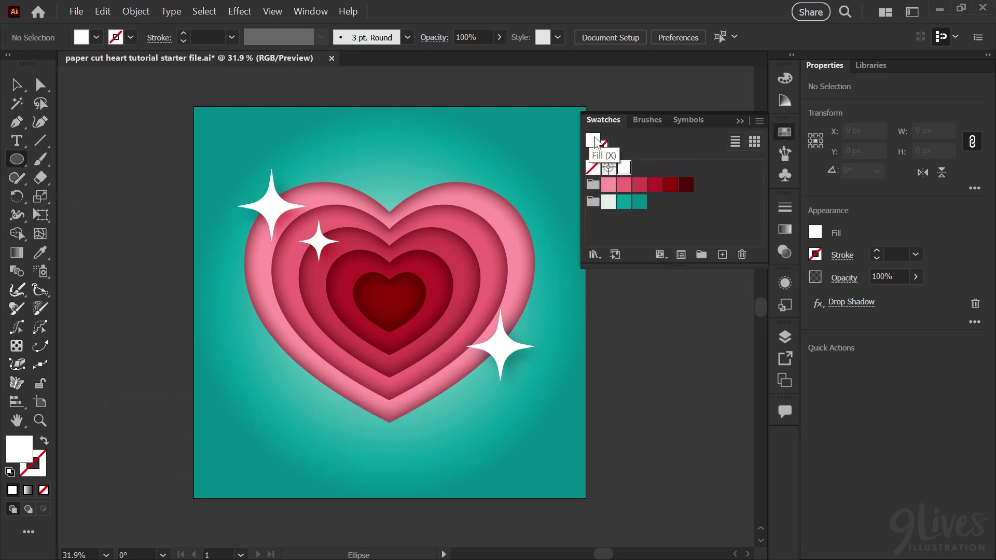
{"action": "left_click", "coordinate": [786, 136]}
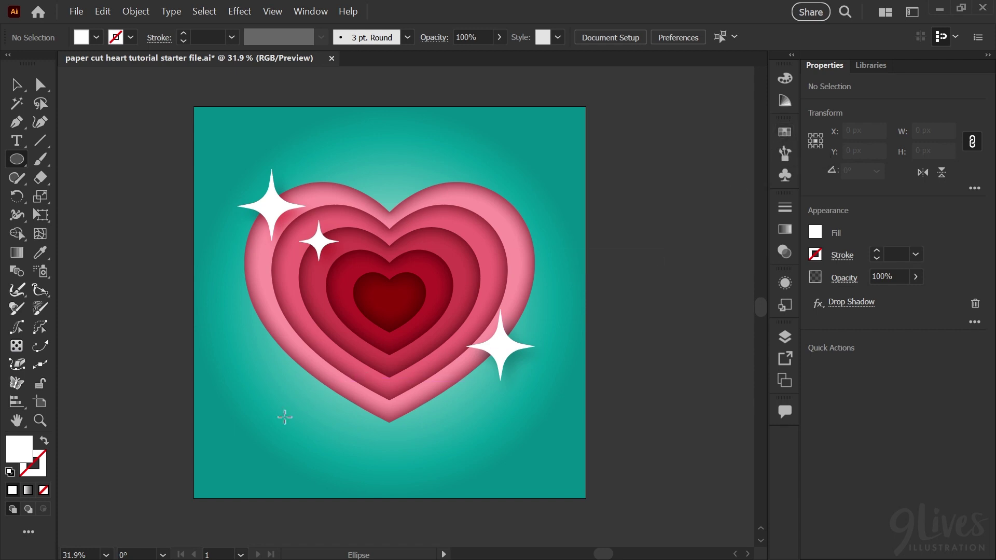
{"action": "left_click_drag", "start_coordinate": [204, 363], "coordinate": [272, 430]}
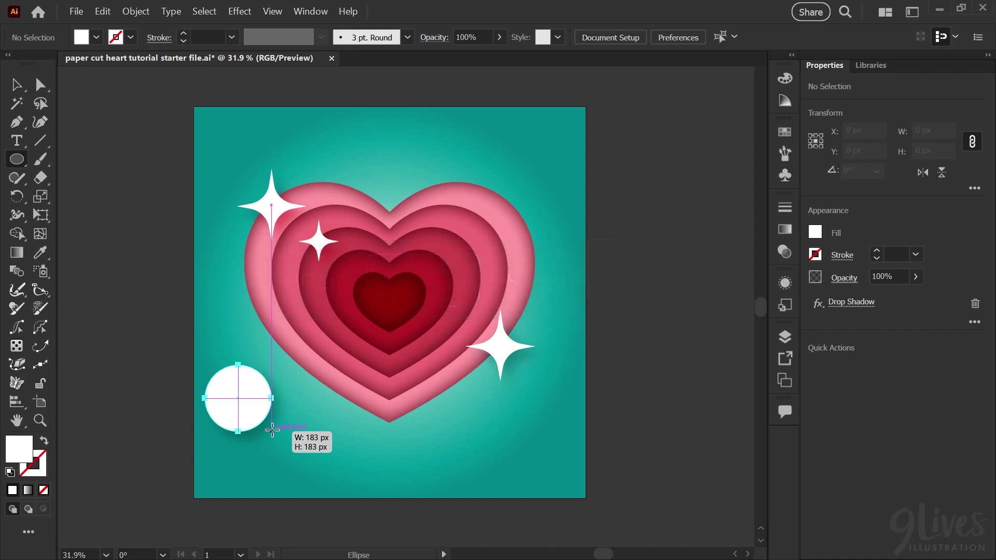
{"action": "left_click_drag", "start_coordinate": [272, 430], "coordinate": [272, 430]}
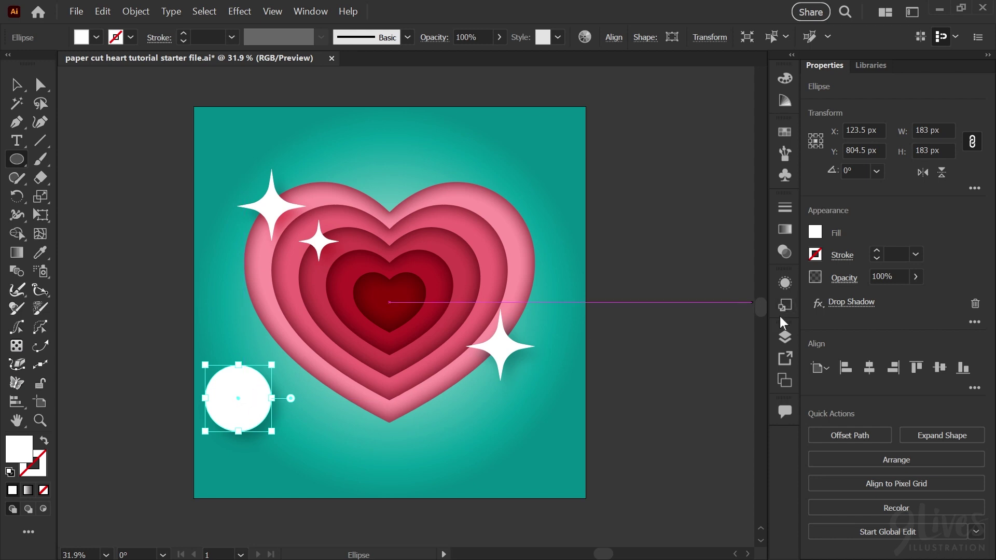
- Remove the drop shadow effect from the new white circle and return to the Selection tool
{"action": "left_click", "coordinate": [785, 281]}
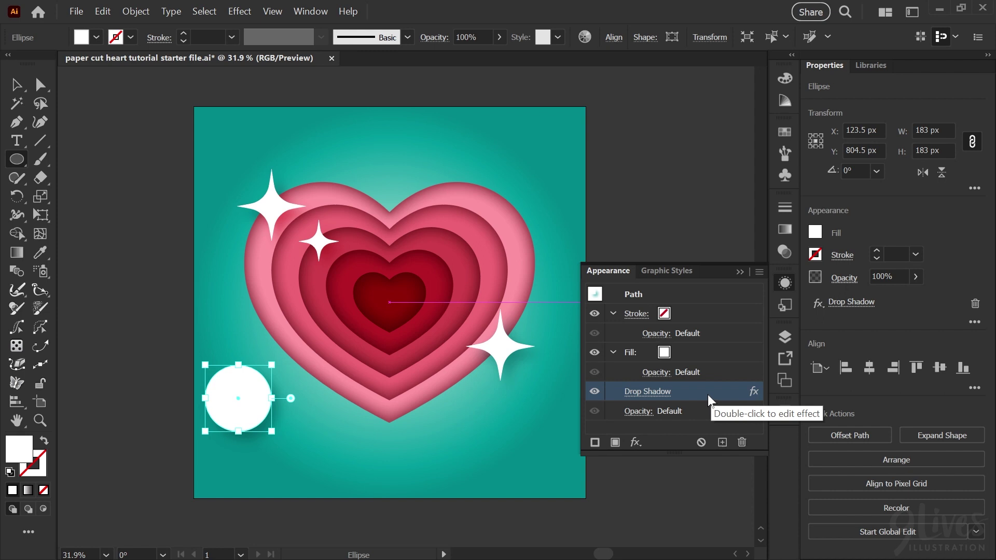
{"action": "left_click", "coordinate": [742, 441]}
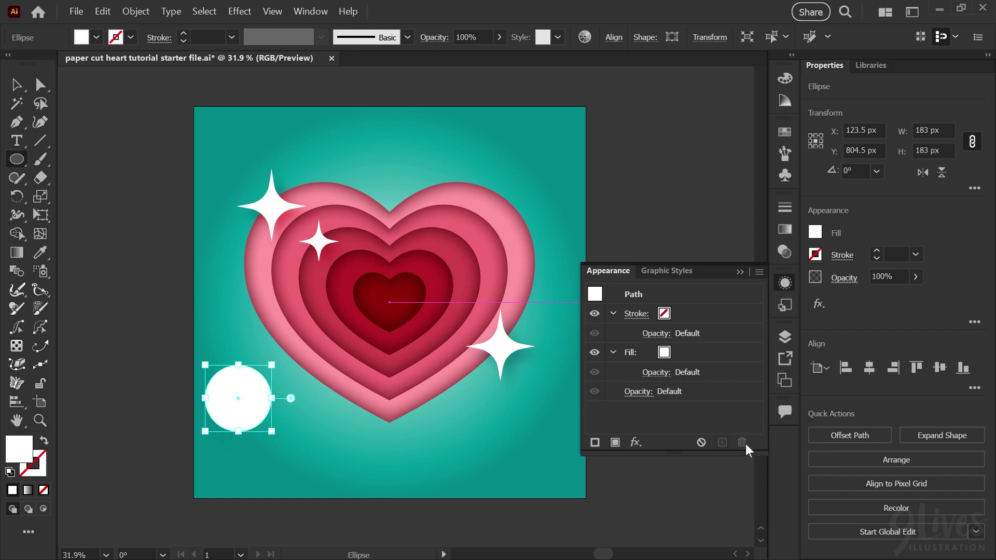
{"action": "left_click", "coordinate": [785, 283]}
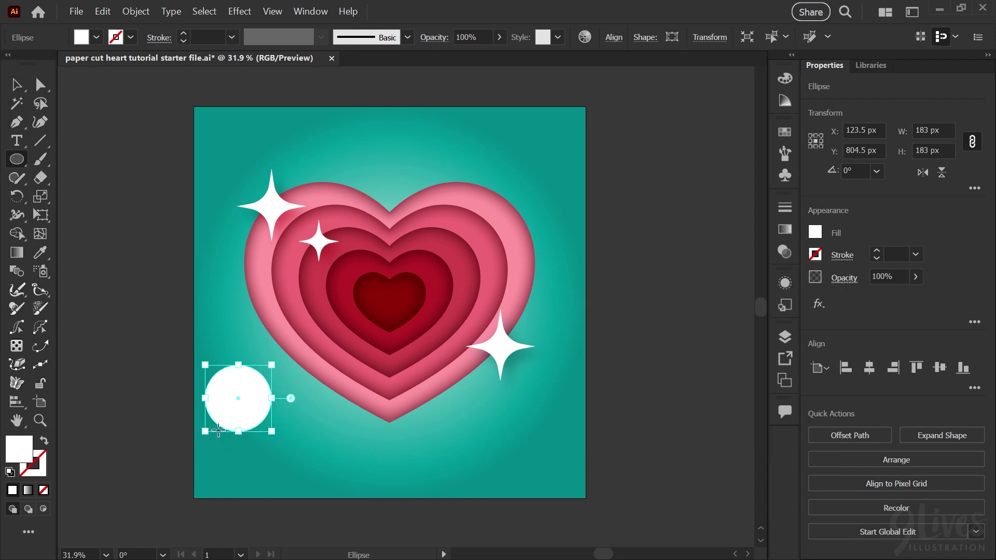
{"action": "left_click", "coordinate": [16, 84]}
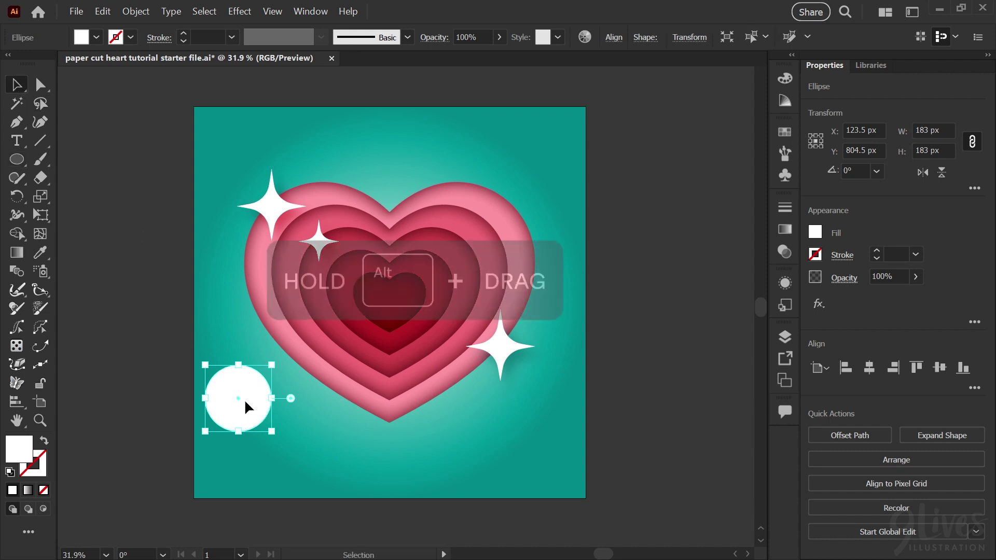
- Duplicate the white circle into a chain of overlapping, progressively smaller circles descending along the heart's lower-left edge to below its tip
{"action": "left_click_drag", "start_coordinate": [244, 400], "coordinate": [208, 434]}
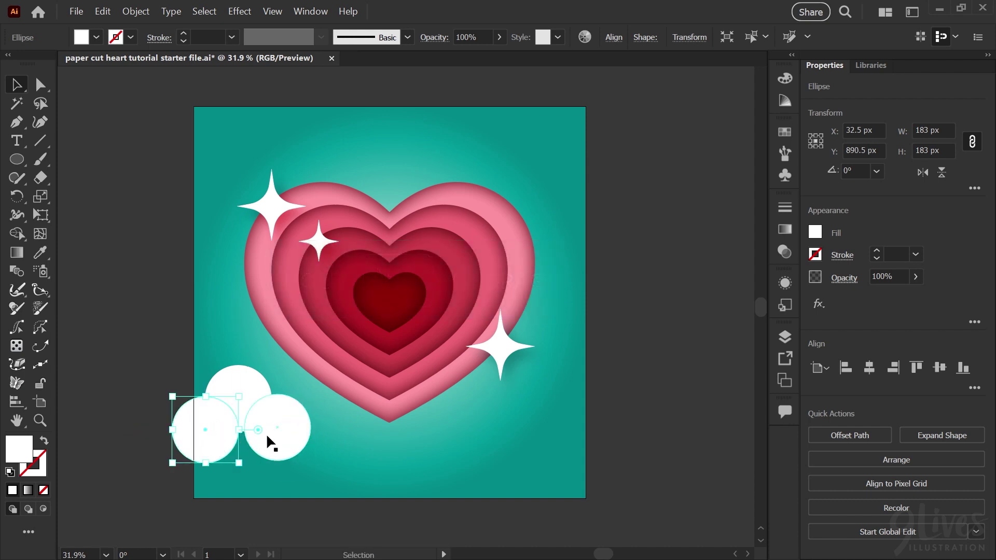
{"action": "left_click_drag", "start_coordinate": [269, 436], "coordinate": [373, 464]}
{"action": "left_click_drag", "start_coordinate": [386, 429], "coordinate": [344, 456]}
{"action": "left_click", "coordinate": [322, 425]}
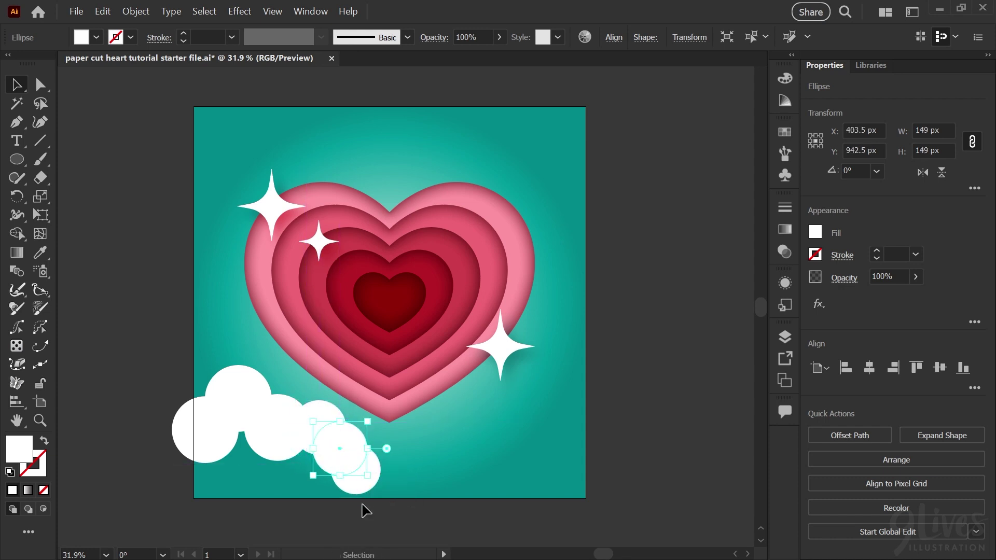
{"action": "left_click", "coordinate": [542, 382]}
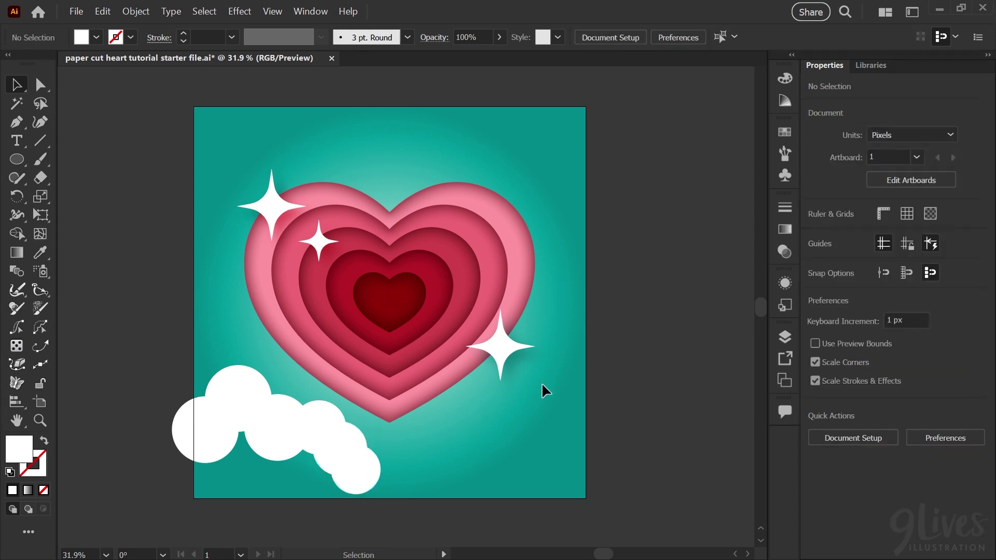
- Enlarge and reposition the cloud circles, filling the artboard's lower-left corner with larger ones, including one about 358 px wide
{"action": "left_click", "coordinate": [348, 474]}
{"action": "left_click_drag", "start_coordinate": [326, 444], "coordinate": [258, 427]}
{"action": "left_click", "coordinate": [333, 455]}
{"action": "left_click", "coordinate": [205, 431]}
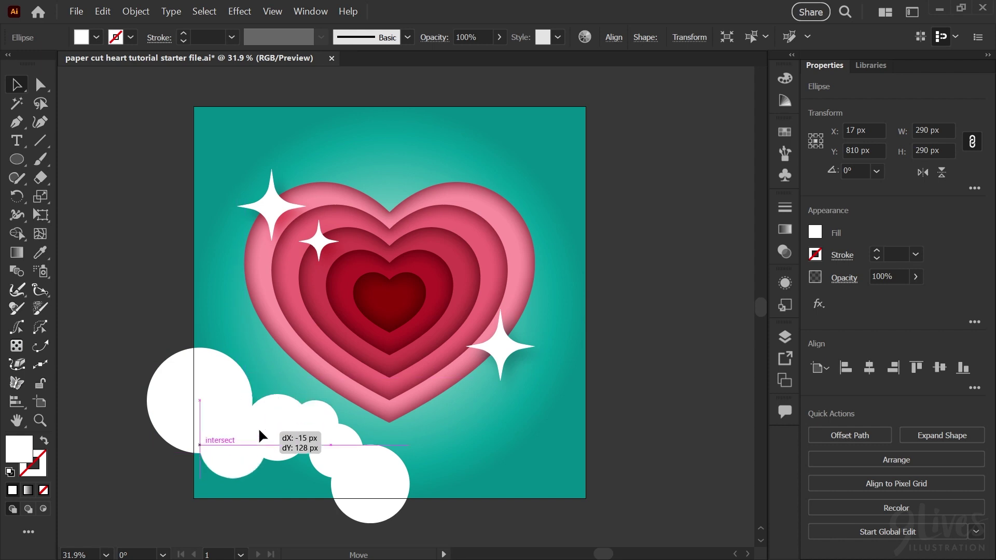
{"action": "left_click_drag", "start_coordinate": [278, 511], "coordinate": [188, 492]}
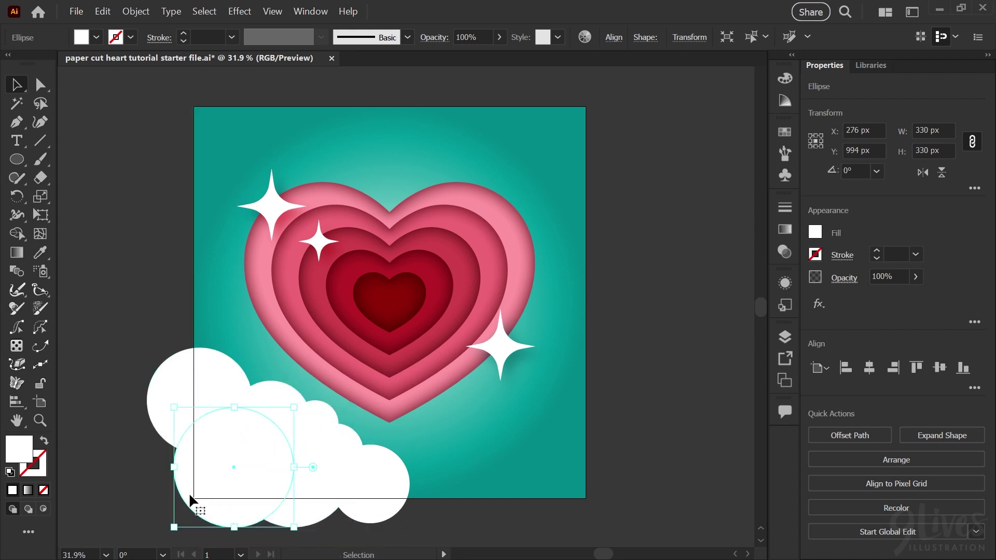
{"action": "left_click_drag", "start_coordinate": [164, 407], "coordinate": [156, 409]}
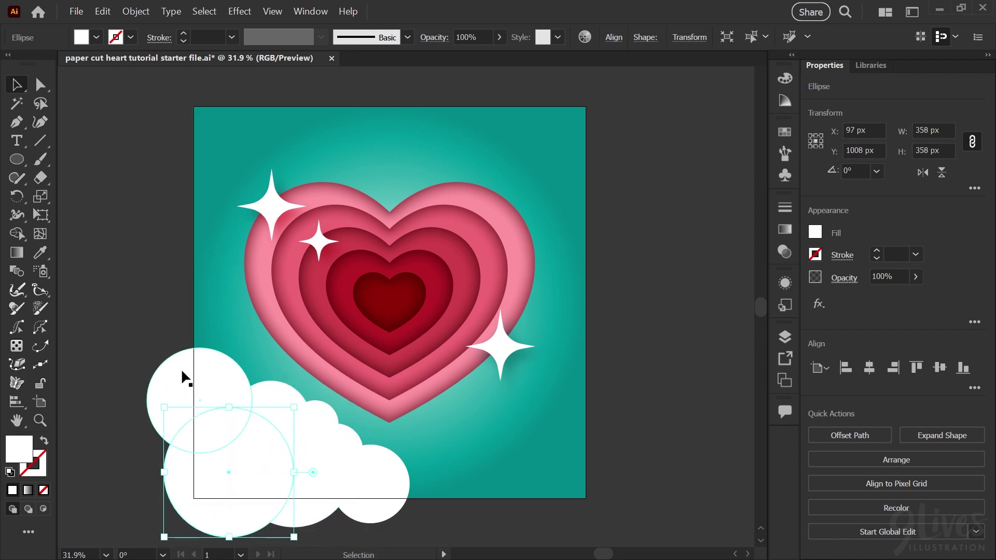
- Select all the lower-left circles and unite them into a single cloud shape
{"action": "scroll", "coordinate": [415, 487], "scroll_direction": "down", "scroll_amount": 2}
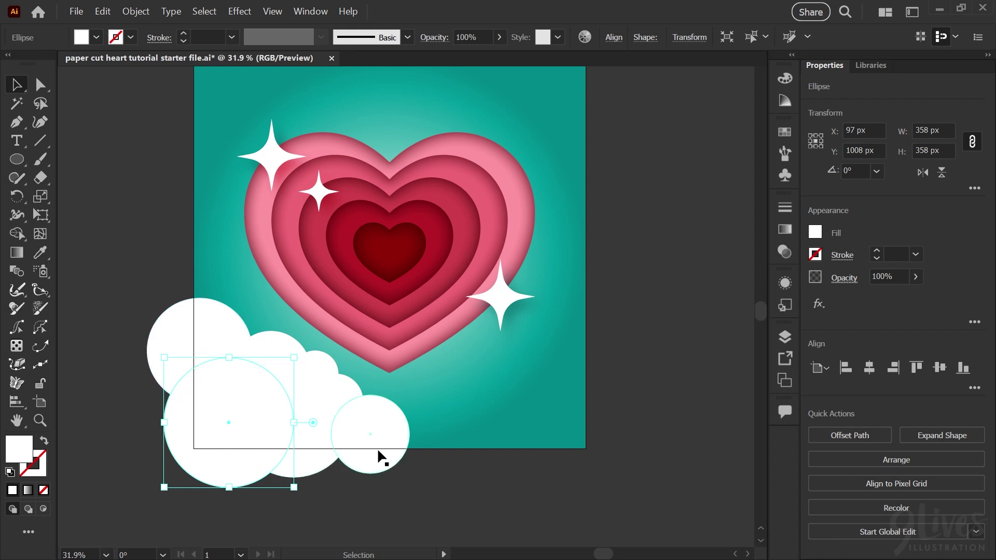
{"action": "left_click_drag", "start_coordinate": [117, 503], "coordinate": [433, 284]}
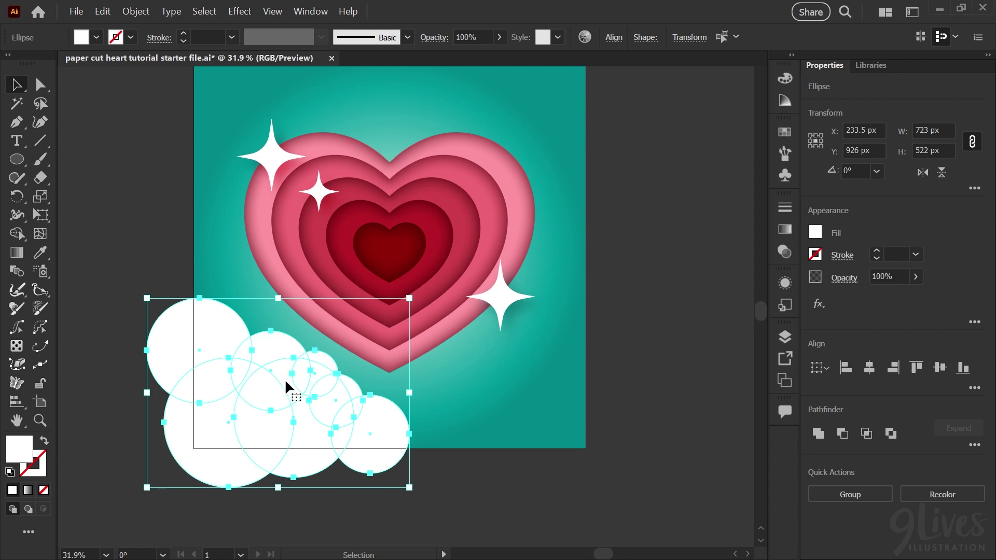
{"action": "left_click", "coordinate": [817, 434]}
{"action": "mouse_move", "coordinate": [273, 382]}
{"action": "left_mouse_down"}
{"action": "mouse_move", "coordinate": [252, 388]}
{"action": "mouse_move", "coordinate": [280, 382]}
{"action": "left_mouse_up"}
{"action": "left_click", "coordinate": [103, 11]}
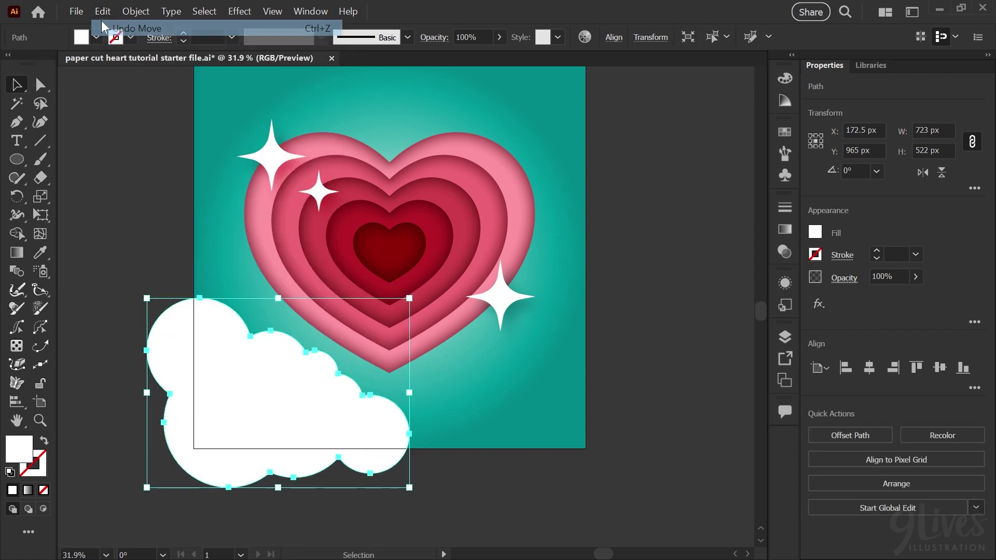
{"action": "key", "text": "Escape"}
{"action": "left_click", "coordinate": [438, 475]}
- Copy the upper-left star's drop shadow onto the united cloud with the Eyedropper, then switch to the Direct Selection tool
{"action": "left_click", "coordinate": [303, 409]}
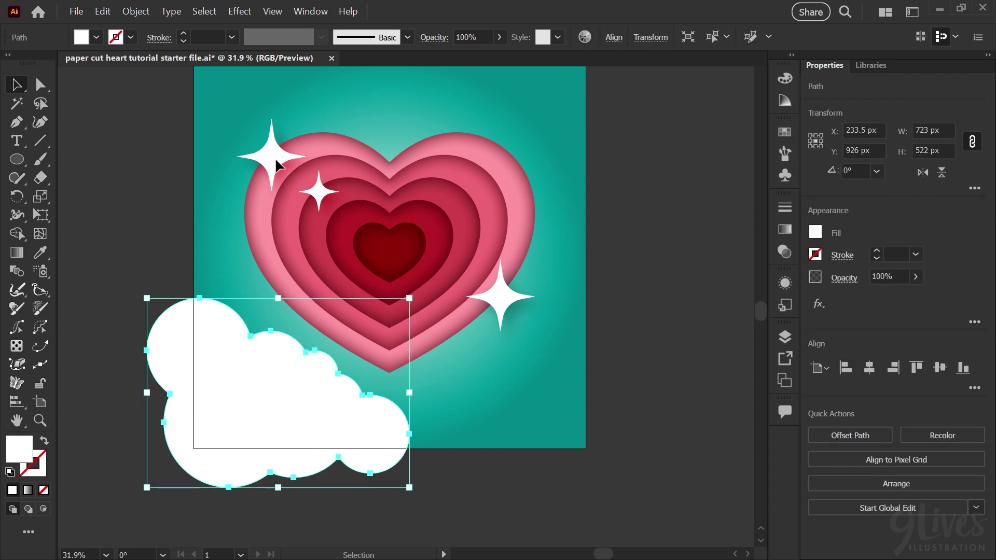
{"action": "key", "text": "i"}
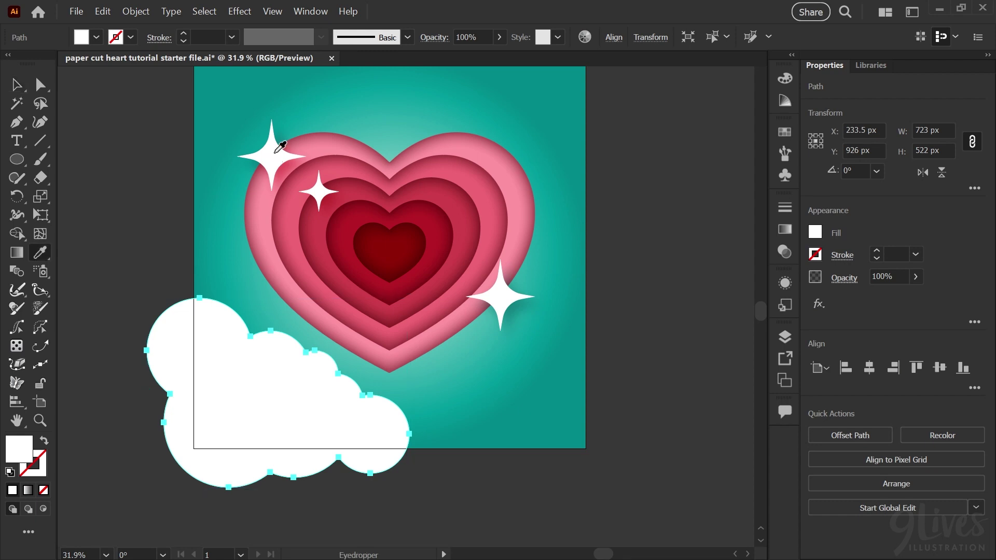
{"action": "left_click", "coordinate": [275, 152]}
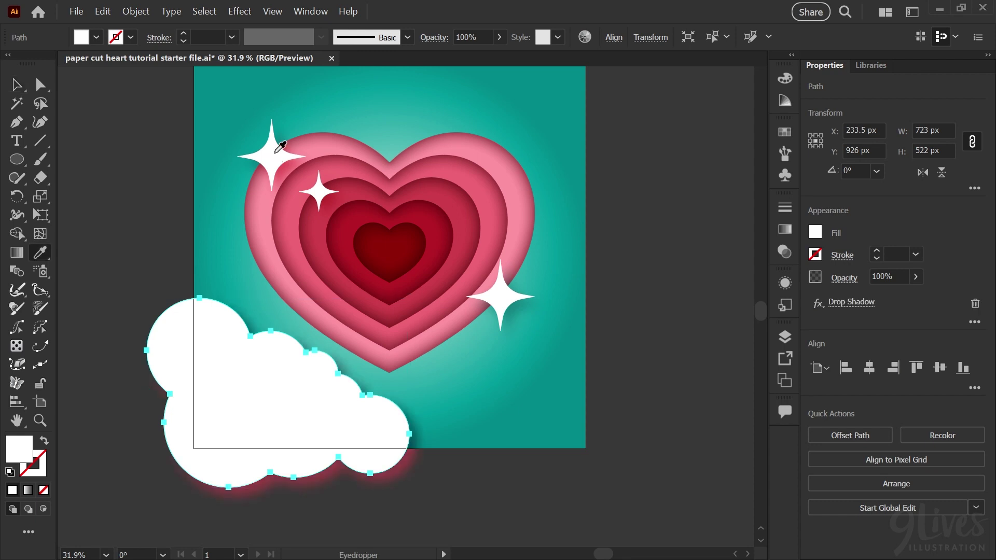
{"action": "left_click", "coordinate": [40, 88]}
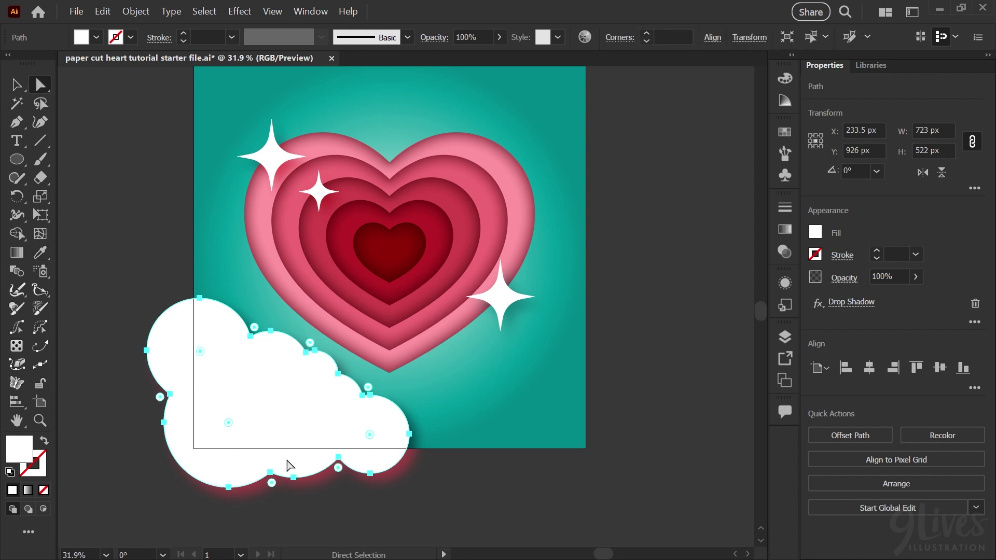
- Change the cloud's drop shadow color to the R=0 G=156 B=156 swatch
{"action": "left_click", "coordinate": [785, 283]}
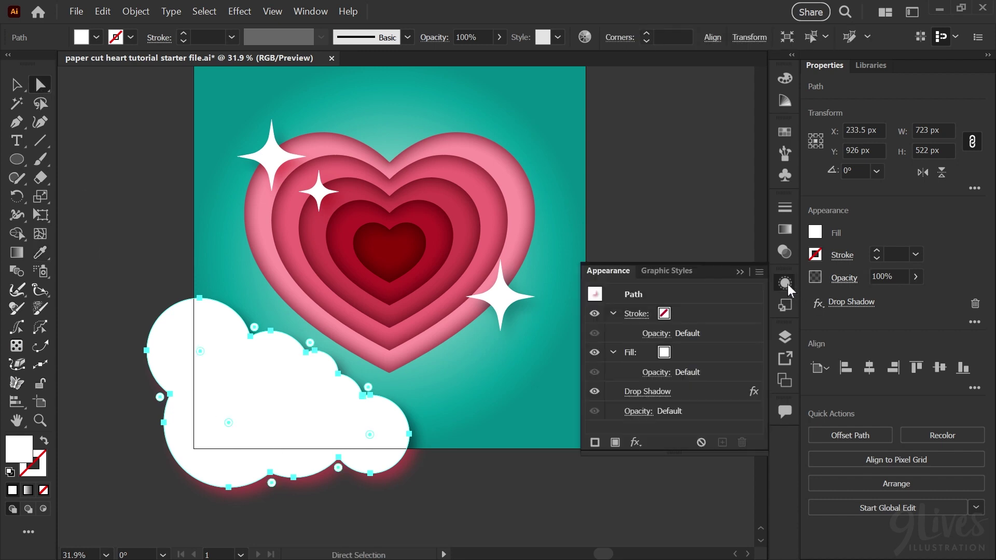
{"action": "left_click", "coordinate": [647, 393]}
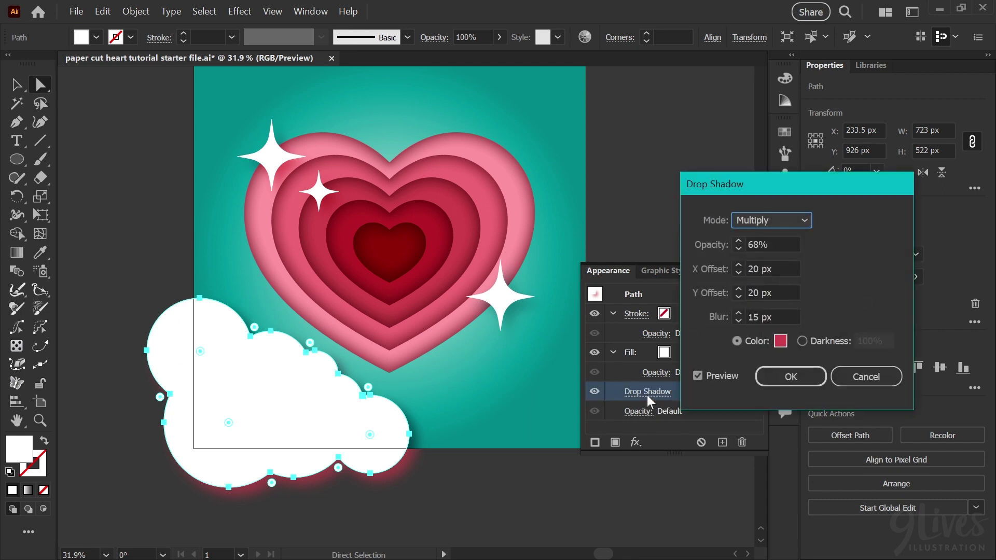
{"action": "left_click", "coordinate": [780, 342]}
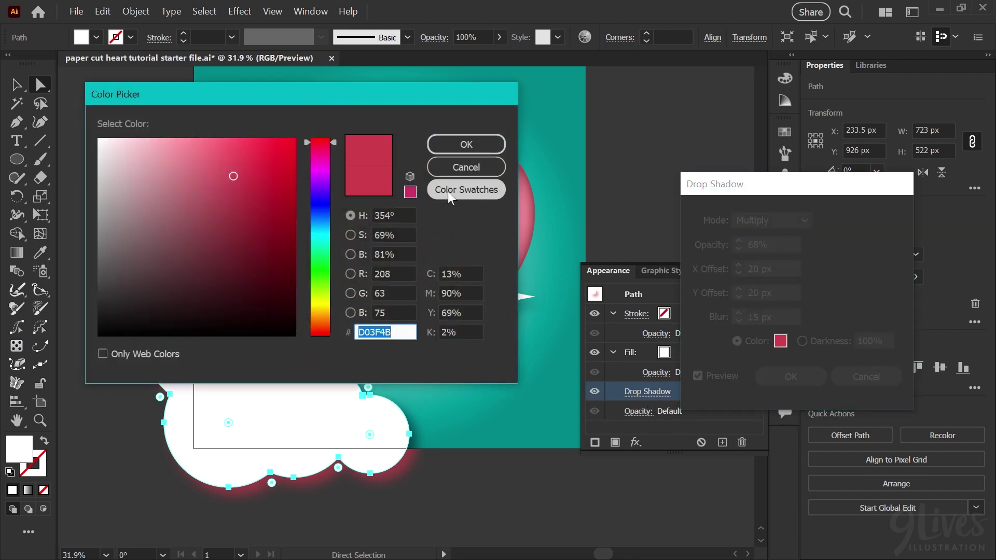
{"action": "left_click", "coordinate": [447, 191]}
{"action": "left_click", "coordinate": [166, 291]}
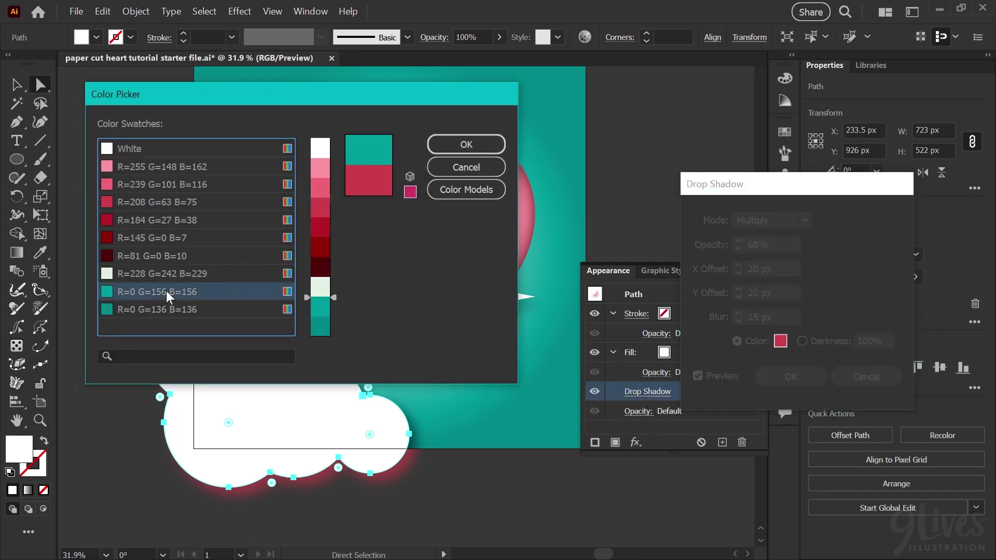
{"action": "left_click", "coordinate": [466, 144]}
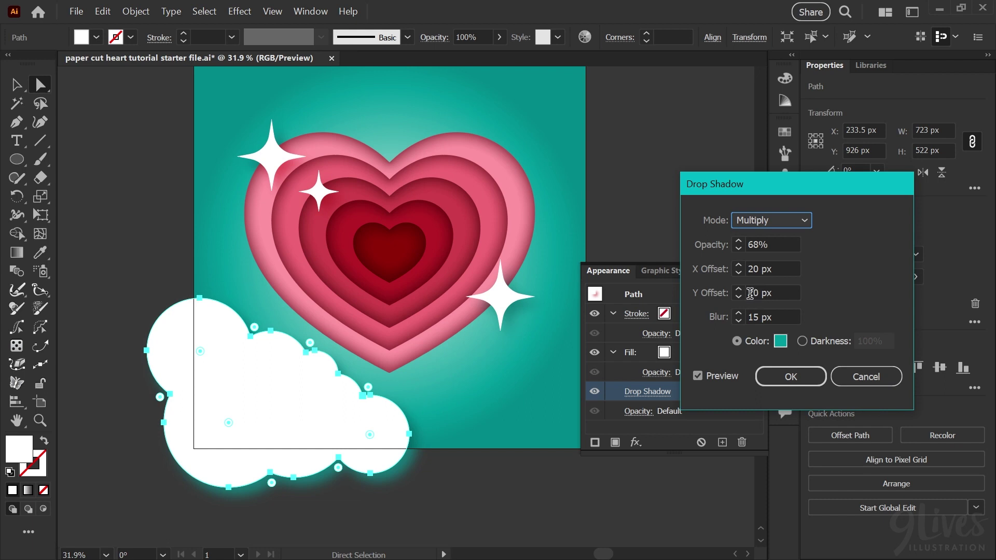
- Set the cloud's drop shadow Y offset to -20 px and apply the effect
{"action": "left_click", "coordinate": [750, 293]}
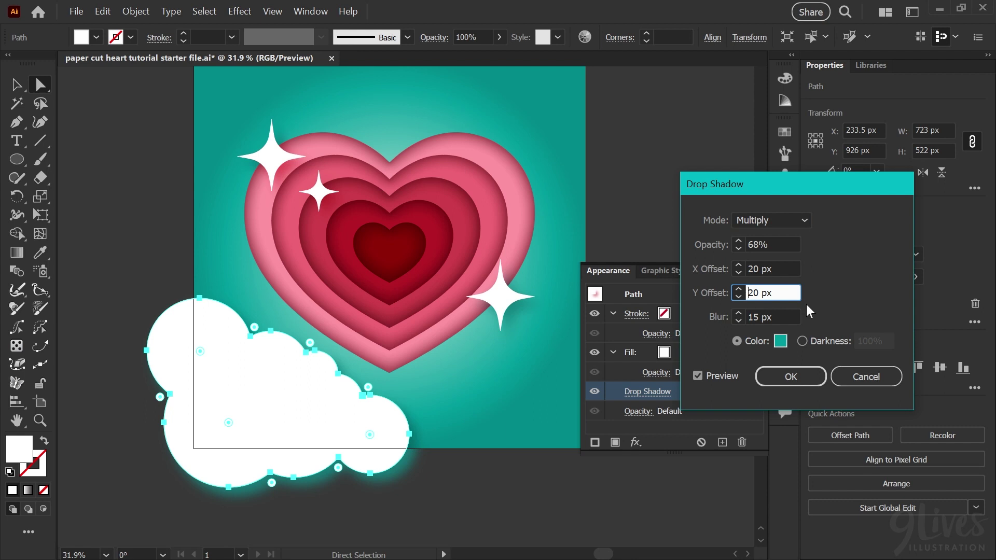
{"action": "type", "text": "-"}
{"action": "left_click", "coordinate": [778, 269]}
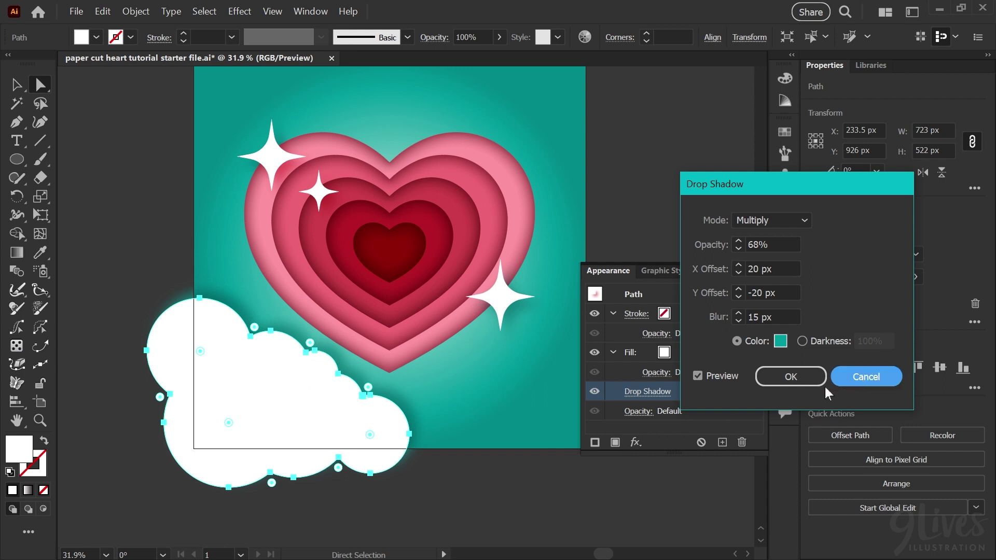
{"action": "left_click", "coordinate": [792, 375]}
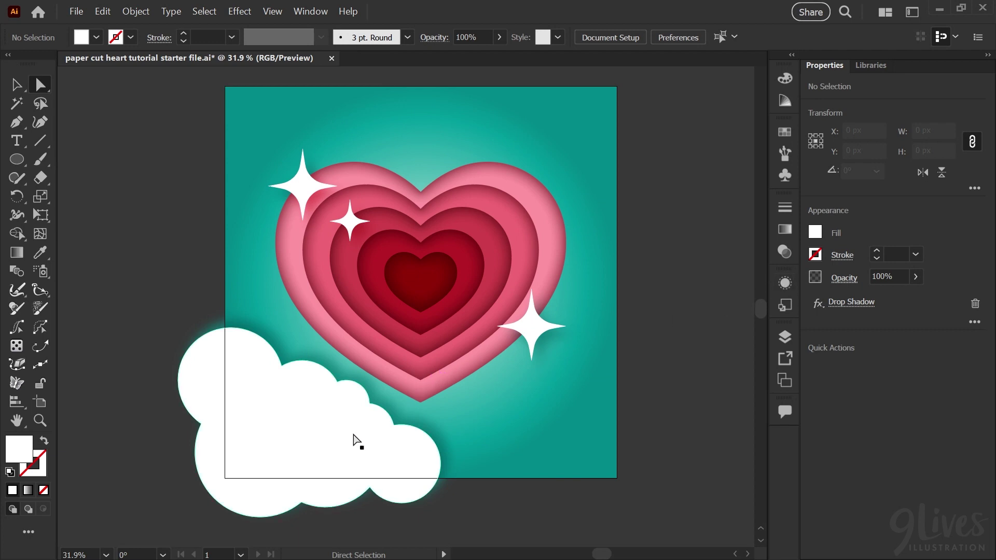
- Remove the drop shadow from the default appearance while nothing is selected
{"action": "left_click", "coordinate": [786, 281]}
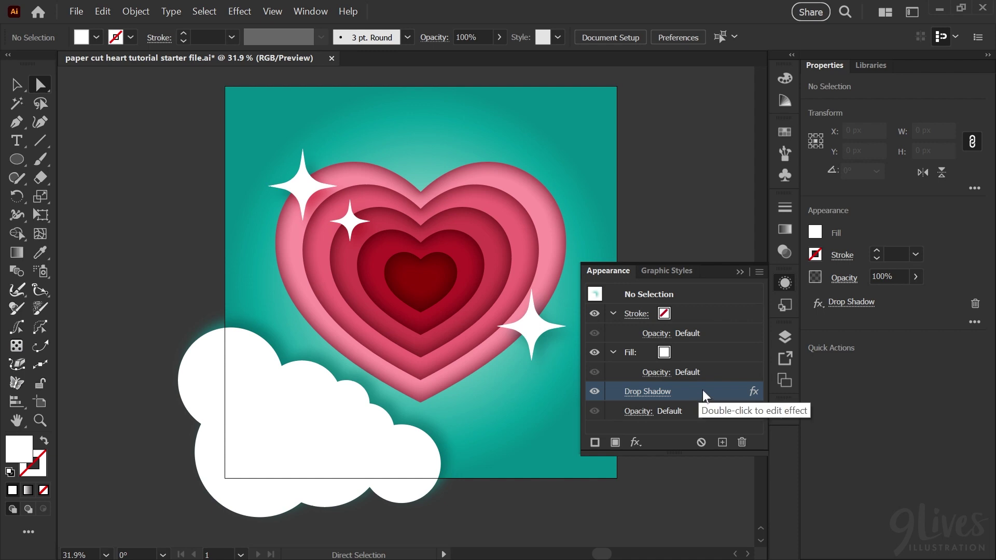
{"action": "left_click", "coordinate": [742, 442]}
{"action": "left_click", "coordinate": [787, 283]}
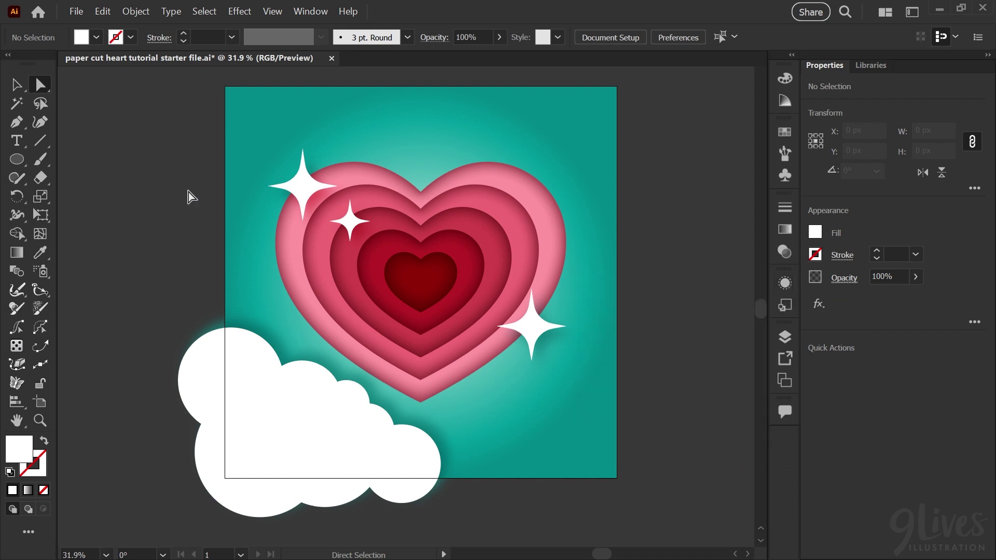
- Draw a white circle near the heart's lower-right edge and duplicate and resize it into a chain of overlapping circles reaching the left cloud
{"action": "key", "text": "l"}
{"action": "mouse_move", "coordinate": [484, 388]}
{"action": "left_mouse_down"}
{"action": "mouse_move", "coordinate": [543, 446]}
{"action": "mouse_move", "coordinate": [576, 394]}
{"action": "mouse_move", "coordinate": [623, 378]}
{"action": "left_mouse_up"}
{"action": "left_click", "coordinate": [17, 85]}
{"action": "left_click_drag", "start_coordinate": [484, 446], "coordinate": [520, 386]}
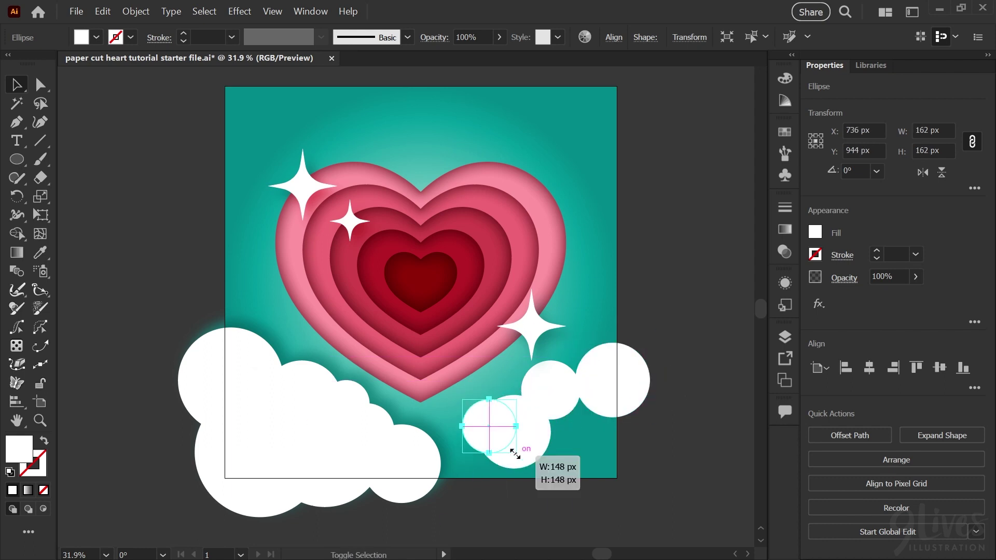
{"action": "left_click_drag", "start_coordinate": [576, 431], "coordinate": [583, 388]}
{"action": "left_click_drag", "start_coordinate": [524, 438], "coordinate": [476, 468]}
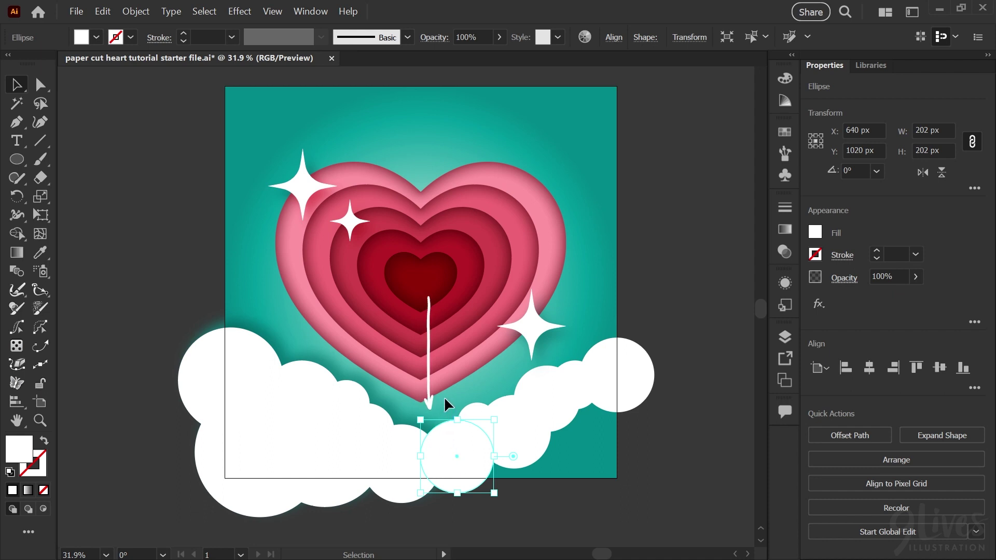
- Fill the artboard's lower-right corner with larger circle copies, add a small circle atop the chain's outer end, and deselect everything
{"action": "left_click_drag", "start_coordinate": [457, 493], "coordinate": [603, 480]}
{"action": "left_click_drag", "start_coordinate": [534, 382], "coordinate": [624, 339]}
{"action": "key", "text": "ctrl+shift+a"}
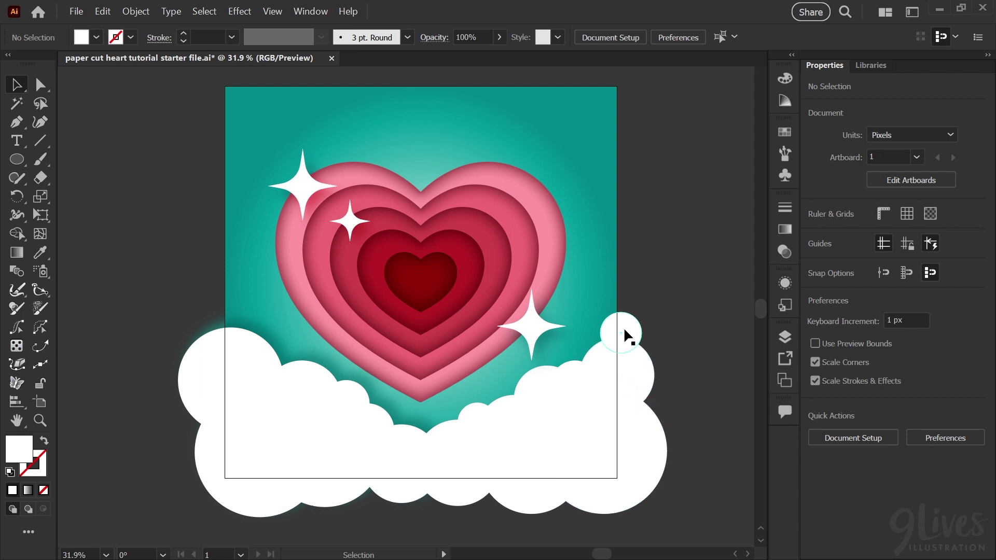
- Select only the right-hand circles, excluding the left cloud, and unite them into a second cloud shape
{"action": "left_click_drag", "start_coordinate": [635, 382], "coordinate": [378, 526]}
{"action": "key", "text": "shift"}
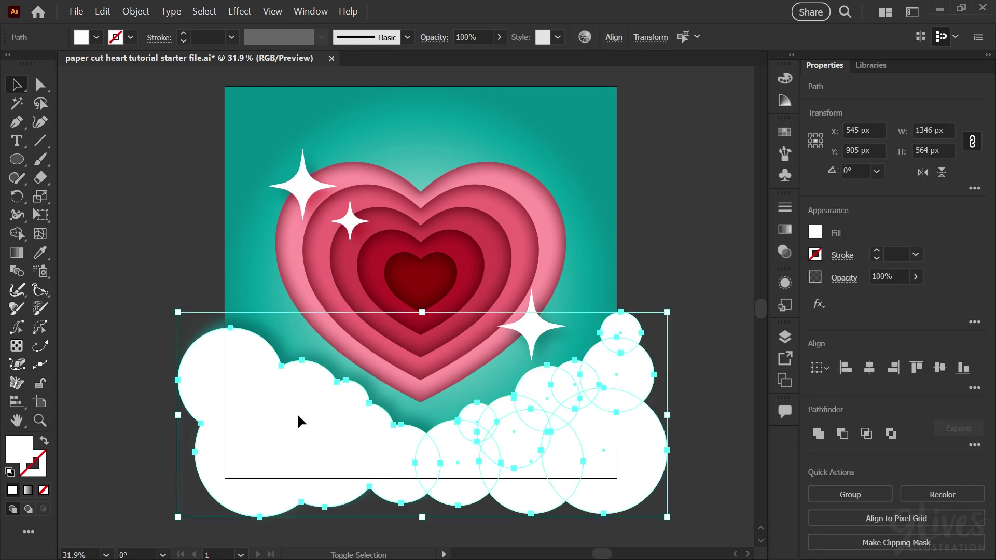
{"action": "left_click", "coordinate": [298, 416], "text": "shift"}
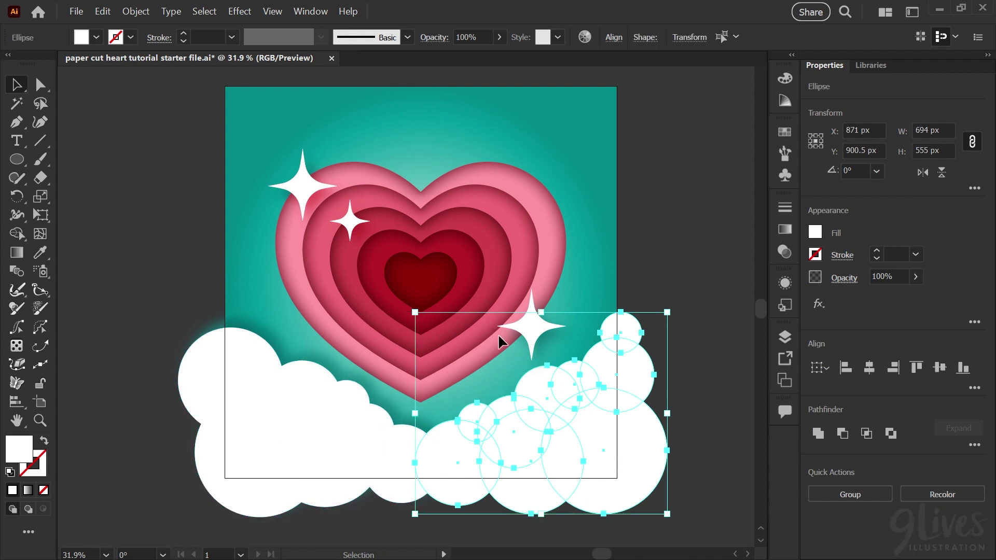
{"action": "left_click", "coordinate": [817, 439]}
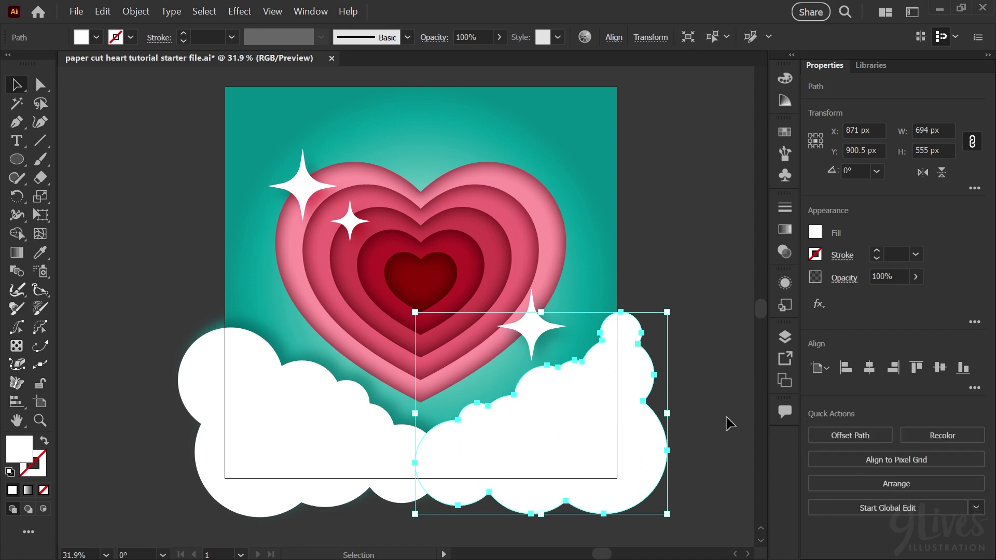
- Copy the left cloud's drop shadow onto the right cloud, set its X offset to -20 px, and deselect
{"action": "key", "text": "i"}
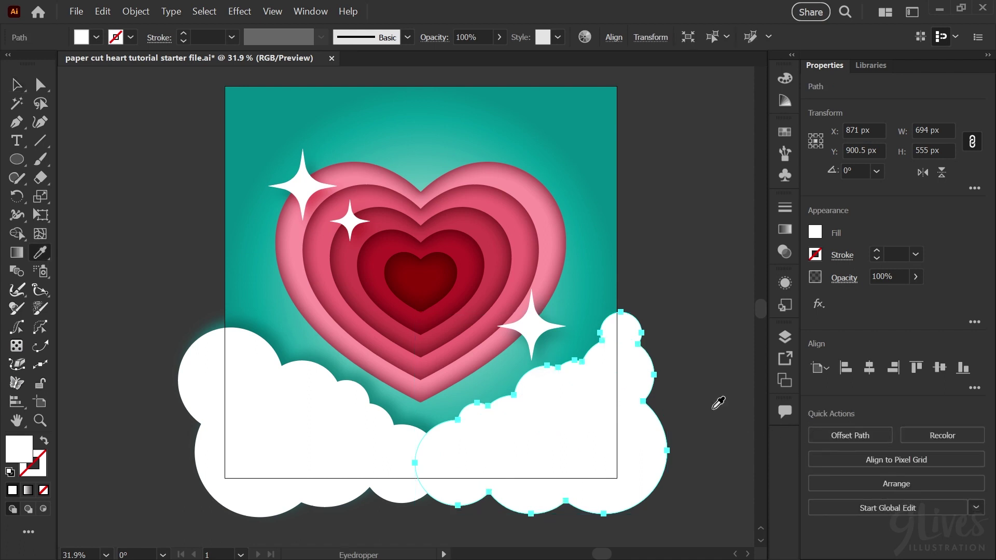
{"action": "left_click", "coordinate": [324, 404]}
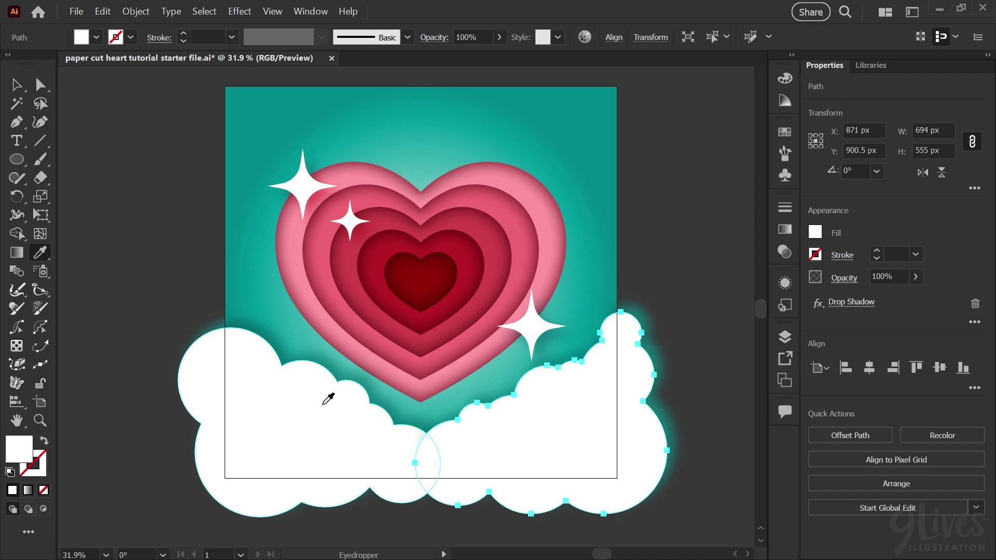
{"action": "left_click", "coordinate": [784, 283]}
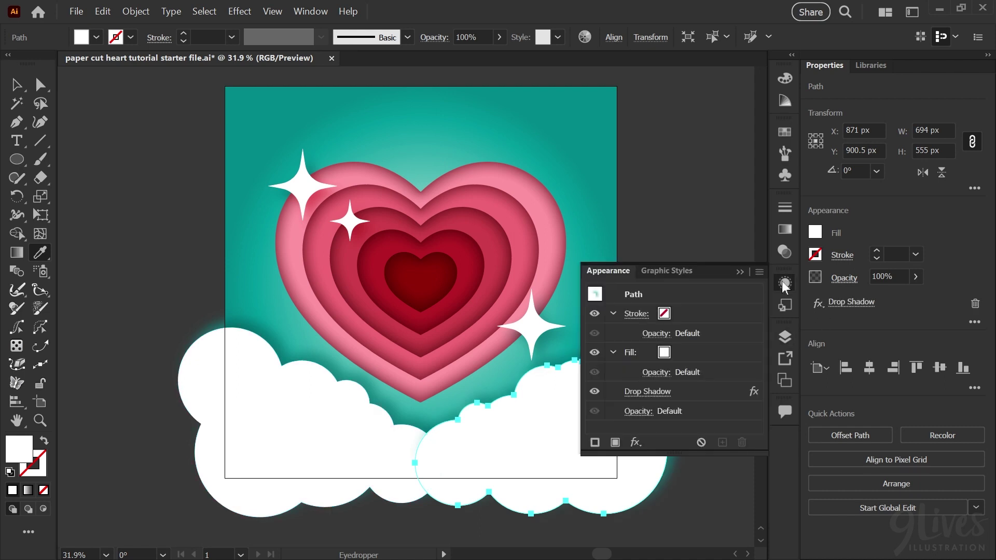
{"action": "left_click", "coordinate": [645, 391]}
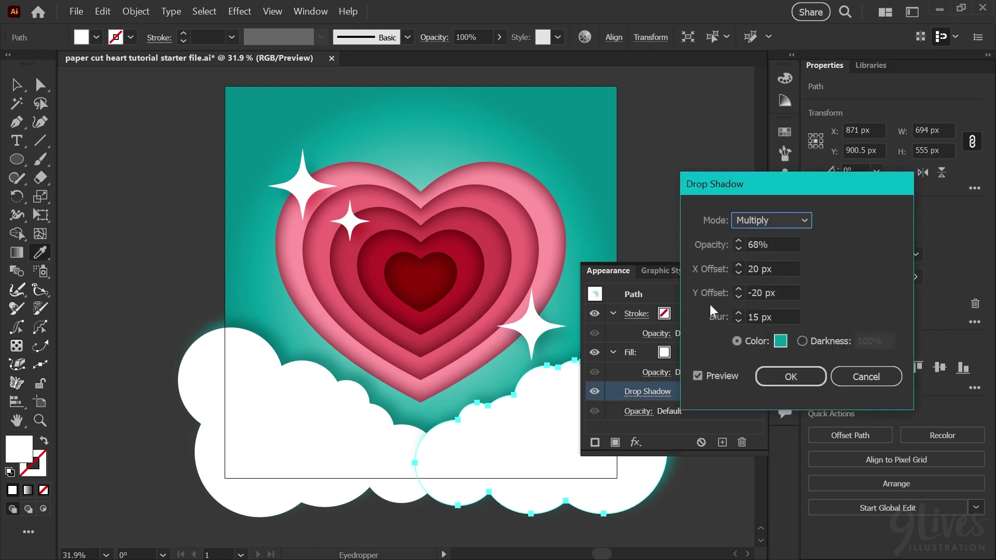
{"action": "left_click", "coordinate": [762, 268]}
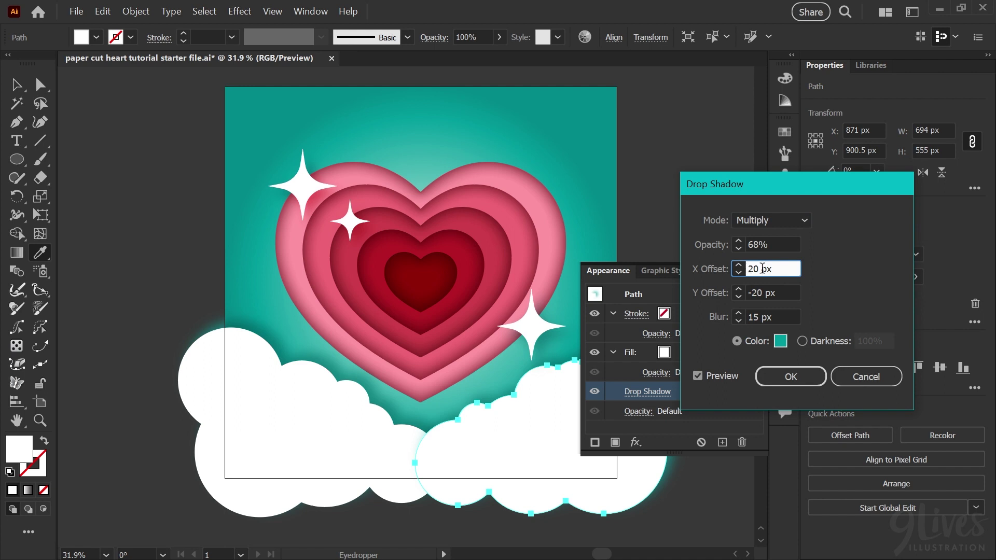
{"action": "type", "text": "-"}
{"action": "left_click", "coordinate": [784, 293]}
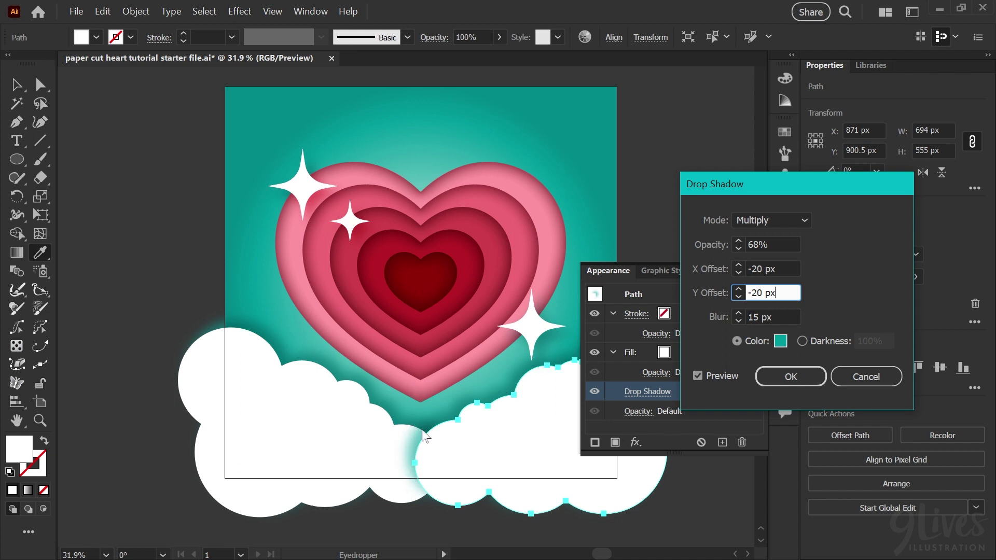
{"action": "left_click", "coordinate": [780, 376]}
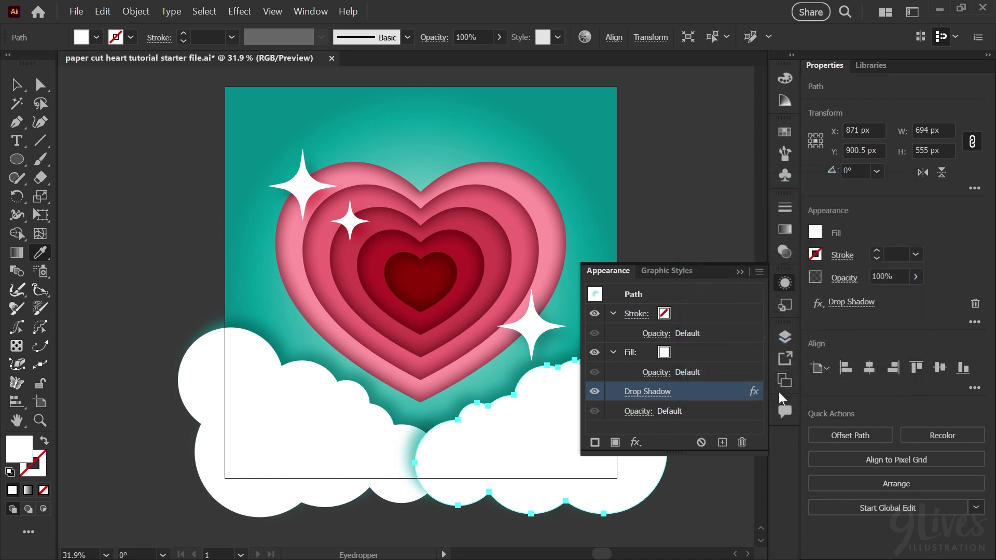
{"action": "left_click", "coordinate": [784, 283]}
{"action": "left_click", "coordinate": [16, 85]}
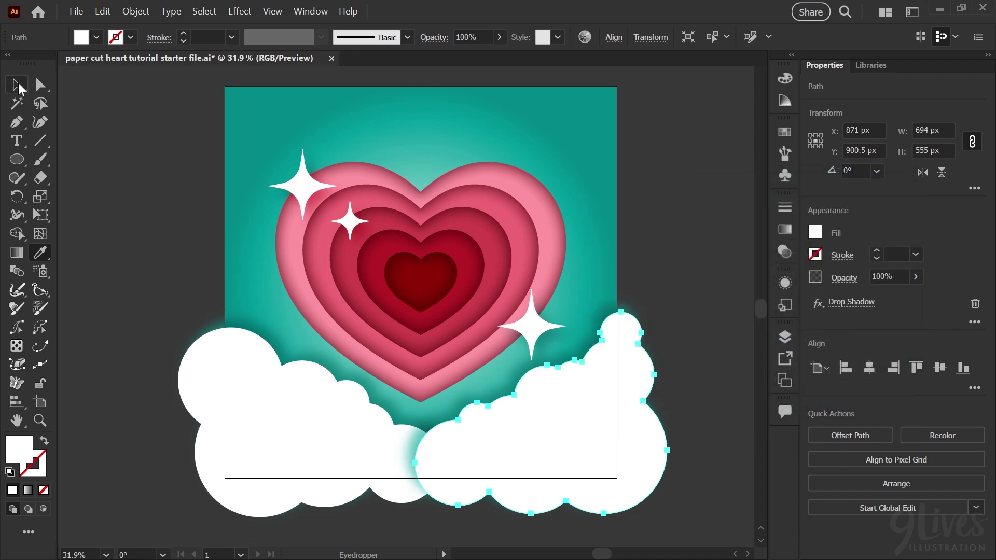
{"action": "left_click", "coordinate": [107, 121]}
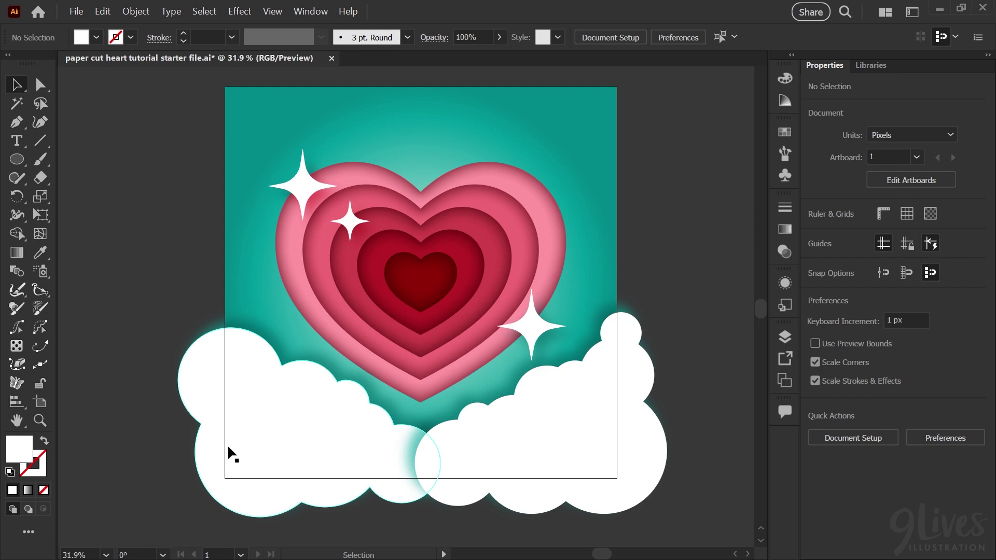
- Add a smaller drop-shadowed front cloud over each lower artboard corner, enlarging the right one to about 523 × 419 px
{"action": "left_click", "coordinate": [200, 396]}
{"action": "left_click_drag", "start_coordinate": [200, 395], "coordinate": [312, 480]}
{"action": "left_click_drag", "start_coordinate": [312, 480], "coordinate": [314, 513]}
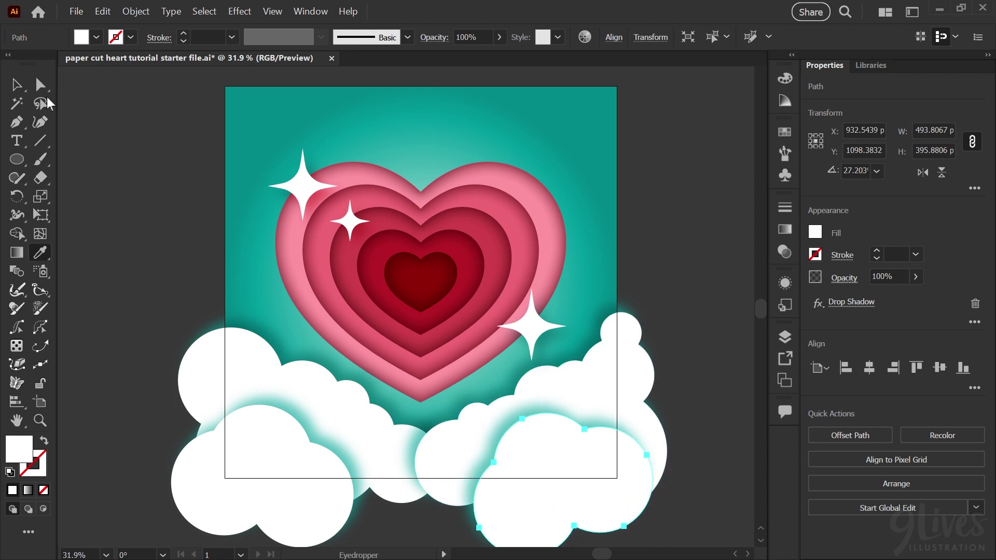
{"action": "mouse_move", "coordinate": [571, 444]}
{"action": "left_mouse_down"}
{"action": "mouse_move", "coordinate": [592, 450]}
{"action": "mouse_move", "coordinate": [579, 450]}
{"action": "left_mouse_up"}
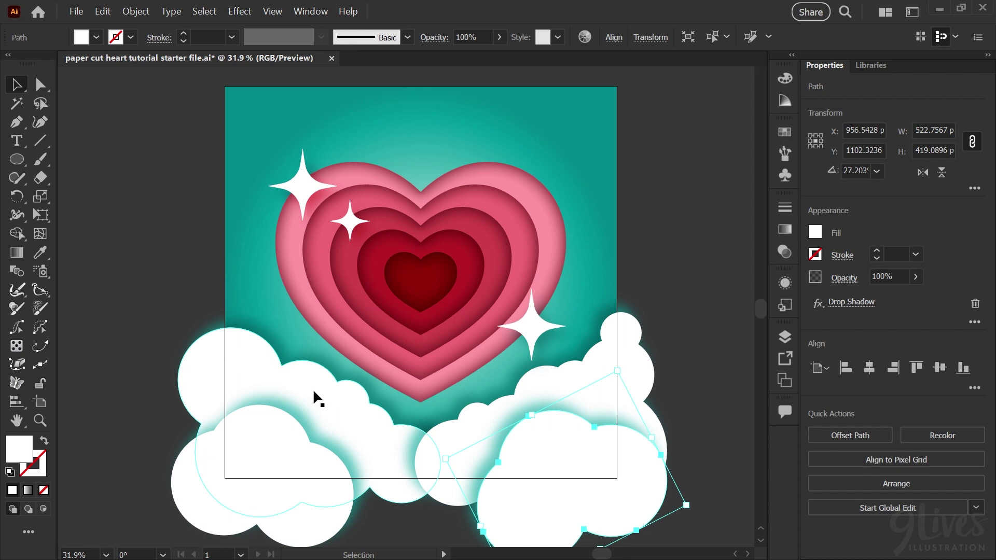
- Examine the front and back cloud shapes on both sides of the artboard one after another, and deselect
{"action": "left_click", "coordinate": [269, 443]}
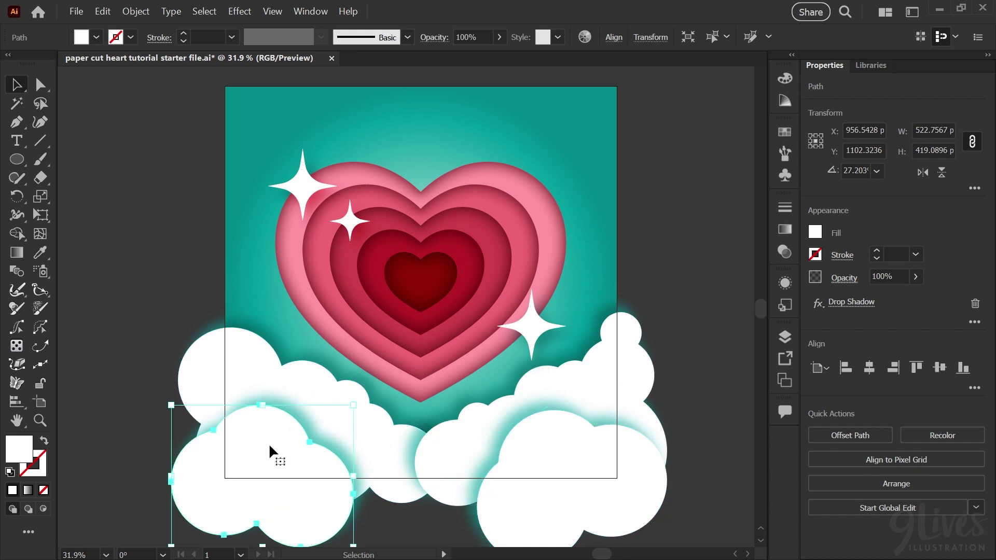
{"action": "left_click", "coordinate": [297, 377]}
{"action": "left_click", "coordinate": [573, 423]}
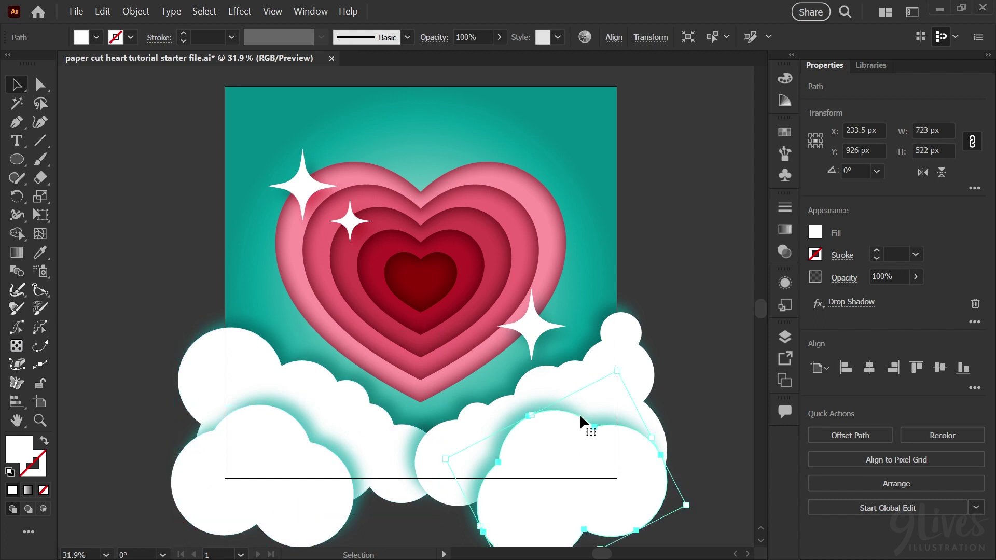
{"action": "left_click", "coordinate": [610, 350]}
{"action": "left_click", "coordinate": [702, 440]}
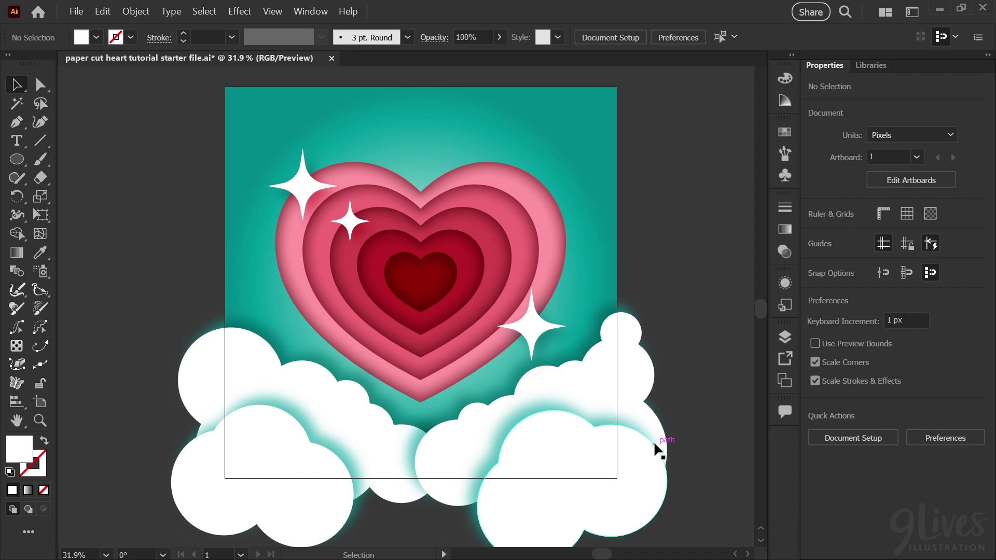
- On the Clouds layer, draw a 1080 × 1080 px rectangle exactly covering the artboard
{"action": "left_click", "coordinate": [781, 341]}
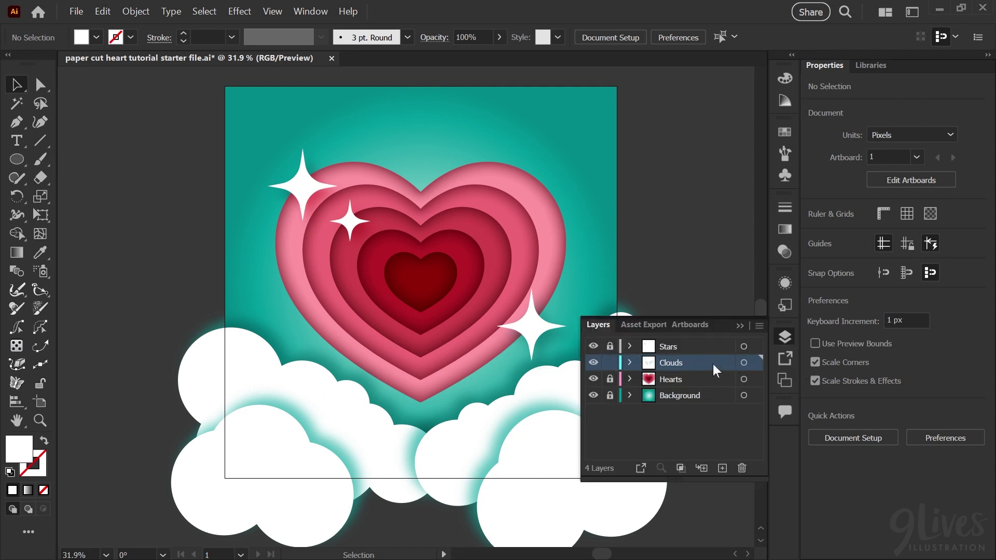
{"action": "left_click", "coordinate": [786, 341]}
{"action": "left_click_drag", "start_coordinate": [17, 159], "coordinate": [57, 166]}
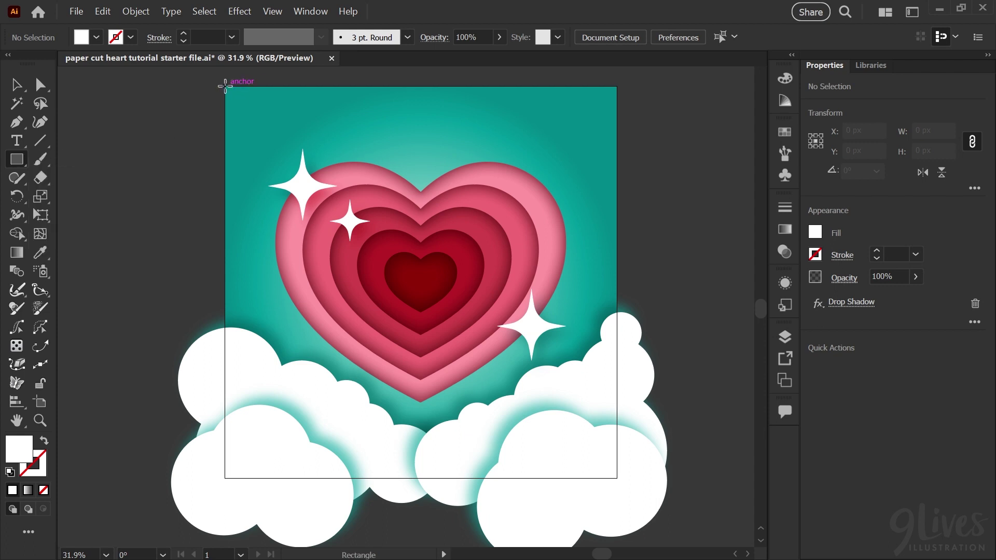
{"action": "left_click_drag", "start_coordinate": [225, 87], "coordinate": [616, 478]}
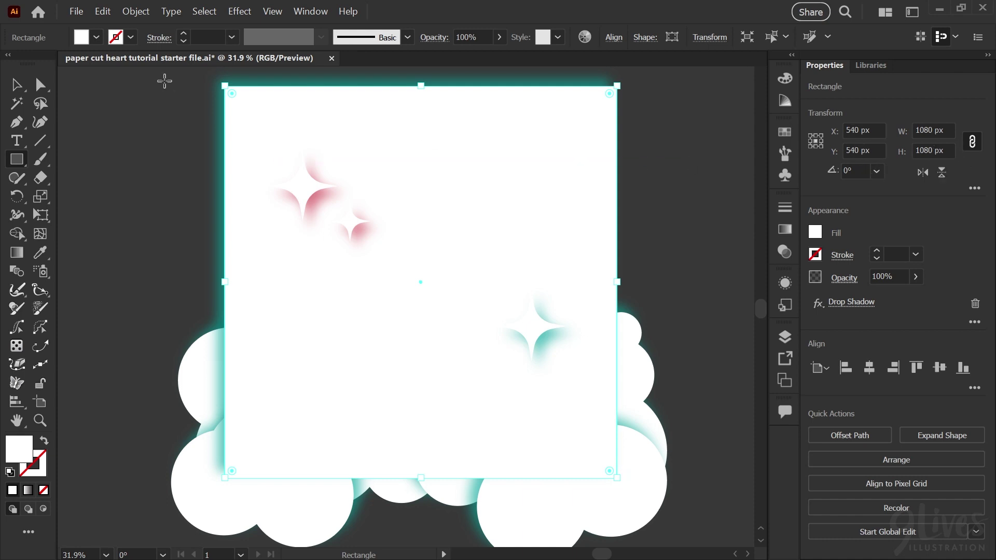
- Select the rectangle with all the clouds and make a clipping mask that trims the clouds to the artboard
{"action": "left_click", "coordinate": [16, 84]}
{"action": "left_click", "coordinate": [96, 151]}
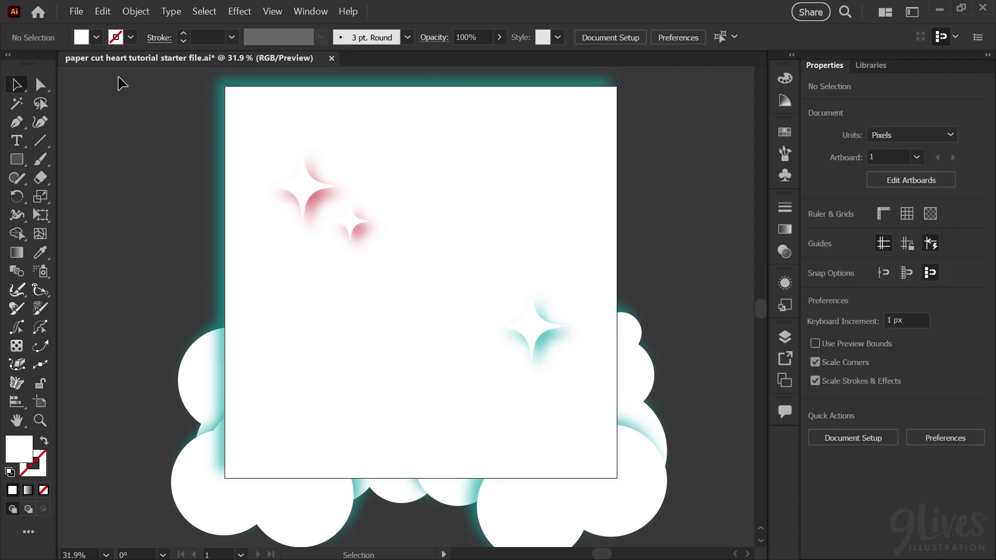
{"action": "left_click_drag", "start_coordinate": [124, 82], "coordinate": [710, 519]}
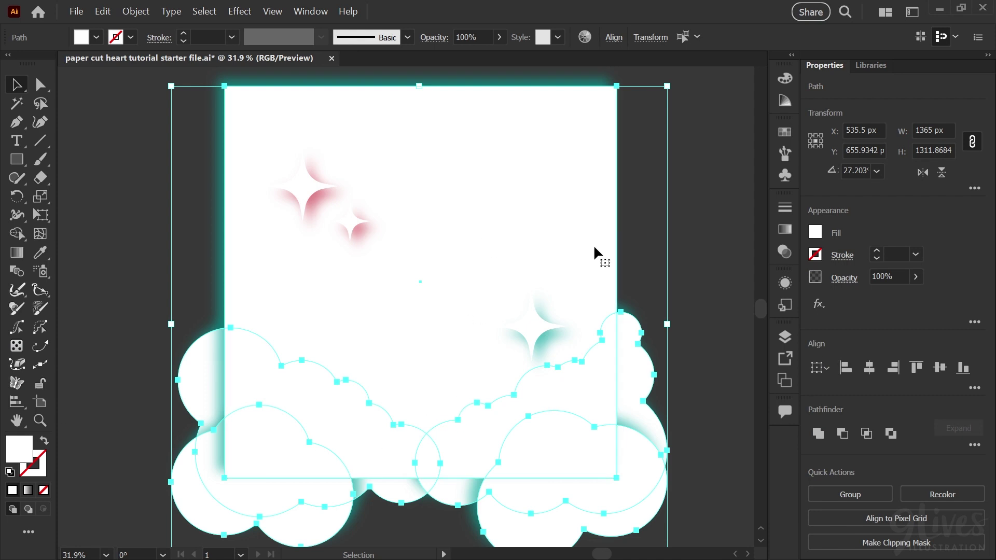
{"action": "key", "text": "ctrl+7"}
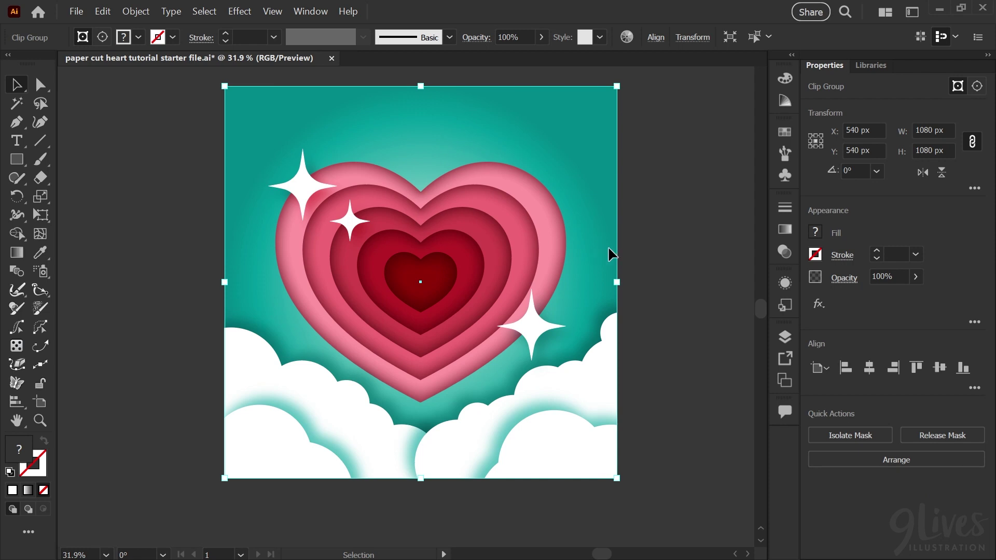
{"action": "left_click", "coordinate": [654, 226]}
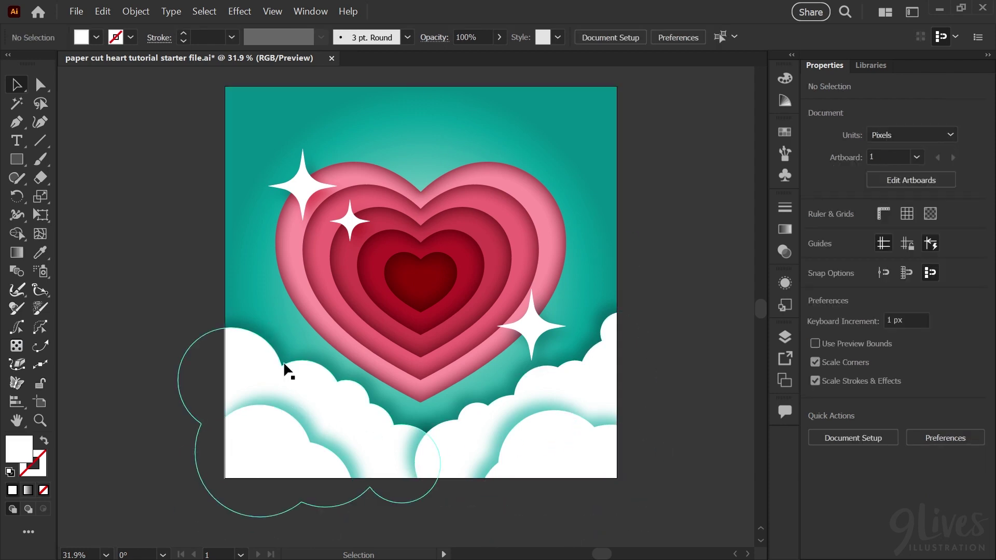
- Lock the Clouds layer and unlock the Hearts and Stars layers
{"action": "left_click", "coordinate": [785, 337]}
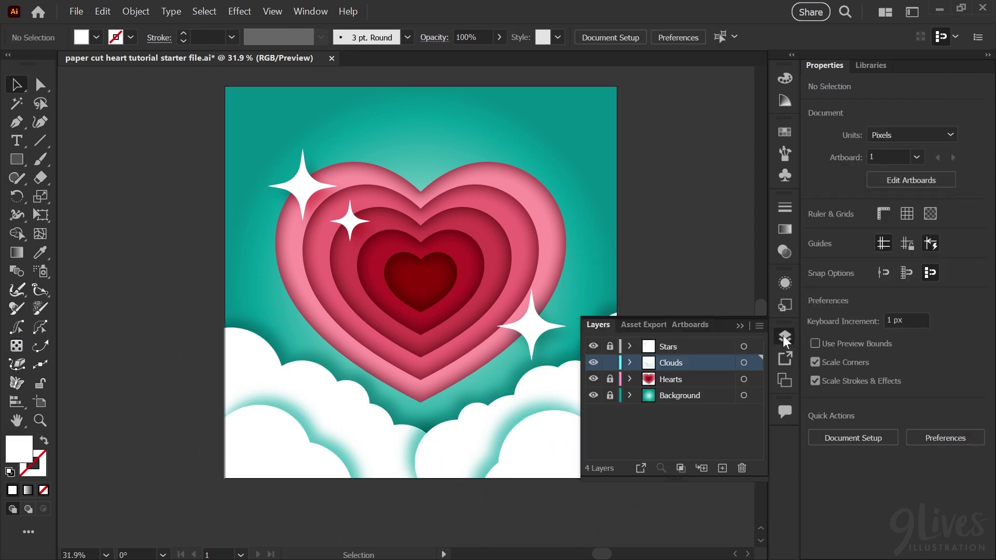
{"action": "left_click", "coordinate": [608, 363]}
{"action": "left_click", "coordinate": [610, 379]}
{"action": "left_click", "coordinate": [610, 346]}
- Select all hearts and stars, move them straight up about 53 px, and deselect
{"action": "key", "text": "ctrl+a"}
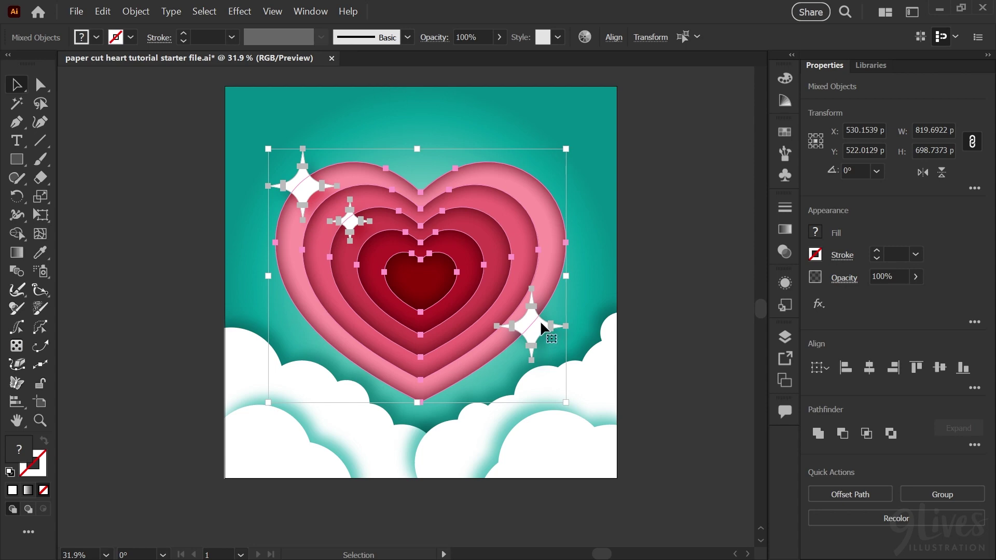
{"action": "mouse_move", "coordinate": [537, 329]}
{"action": "left_mouse_down"}
{"action": "mouse_move", "coordinate": [541, 300]}
{"action": "mouse_move", "coordinate": [545, 316]}
{"action": "left_mouse_up"}
{"action": "key", "text": "shift+Up"}
{"action": "key", "text": "shift+Up"}
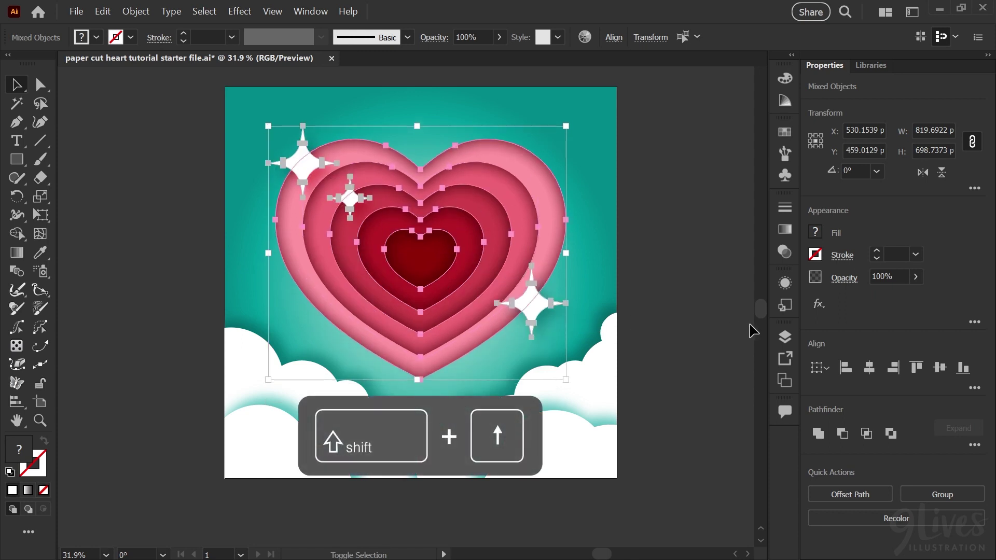
{"action": "key", "text": "shift+Down"}
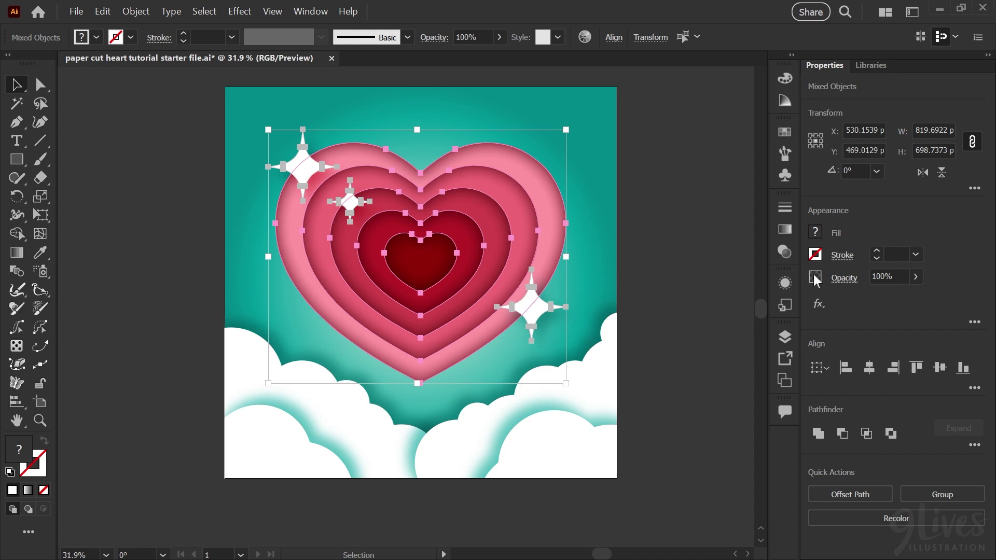
{"action": "left_click", "coordinate": [722, 289]}
- Unlock the Clouds and Background layers
{"action": "left_click", "coordinate": [783, 340]}
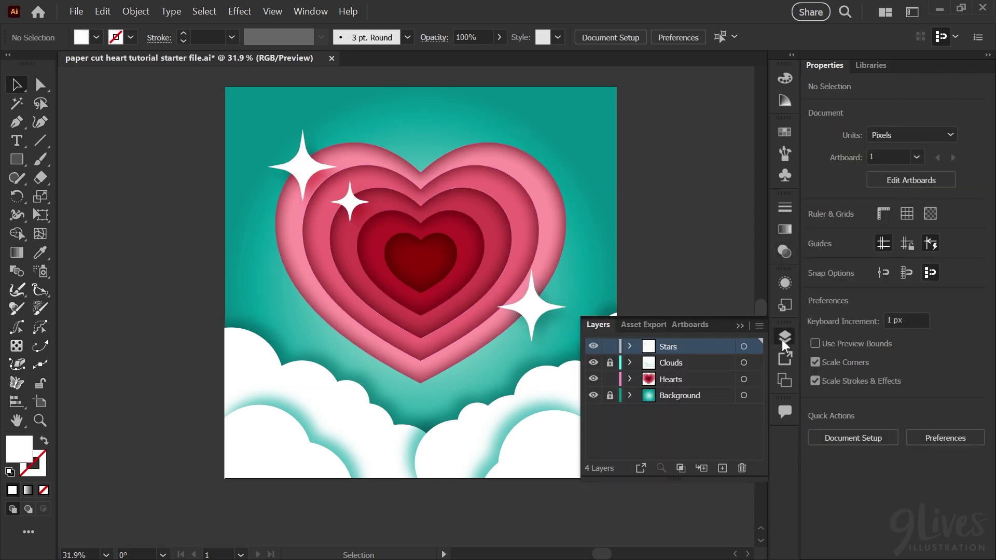
{"action": "left_click", "coordinate": [610, 362]}
{"action": "left_click", "coordinate": [609, 395]}
{"action": "left_click", "coordinate": [784, 338]}
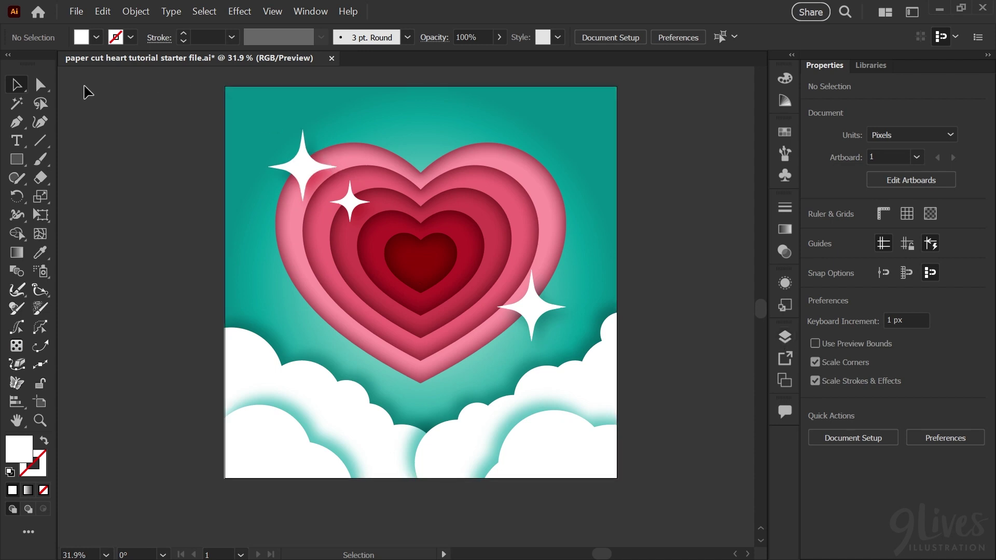
- Select the teal background rectangle and move its radial gradient straight up so it centers behind the innermost heart
{"action": "left_click", "coordinate": [14, 85]}
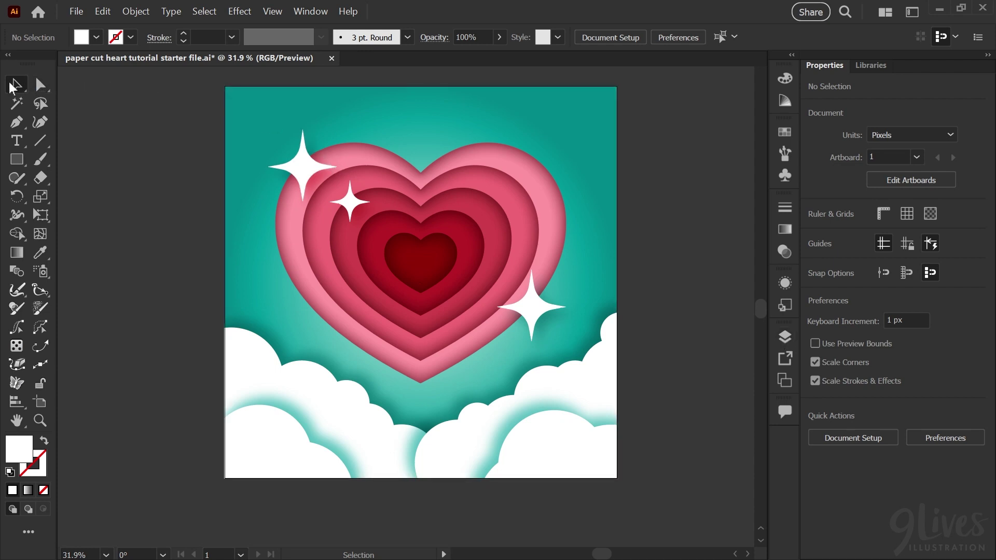
{"action": "left_click", "coordinate": [258, 106]}
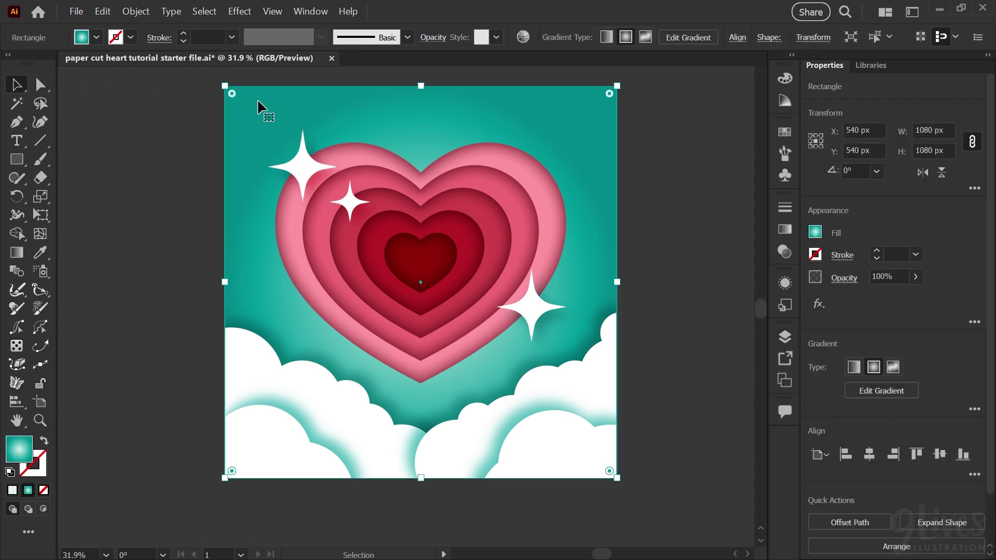
{"action": "key", "text": "g"}
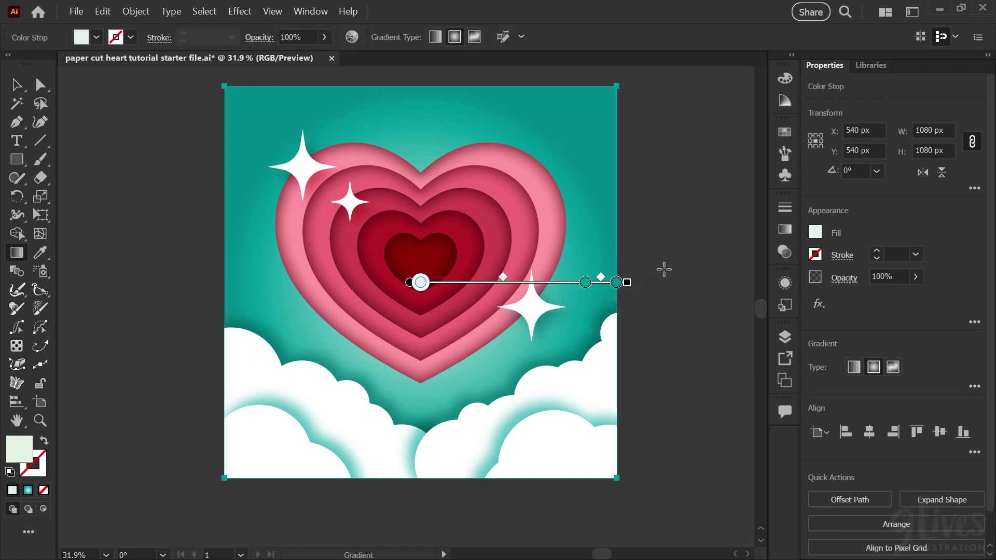
{"action": "mouse_move", "coordinate": [527, 290]}
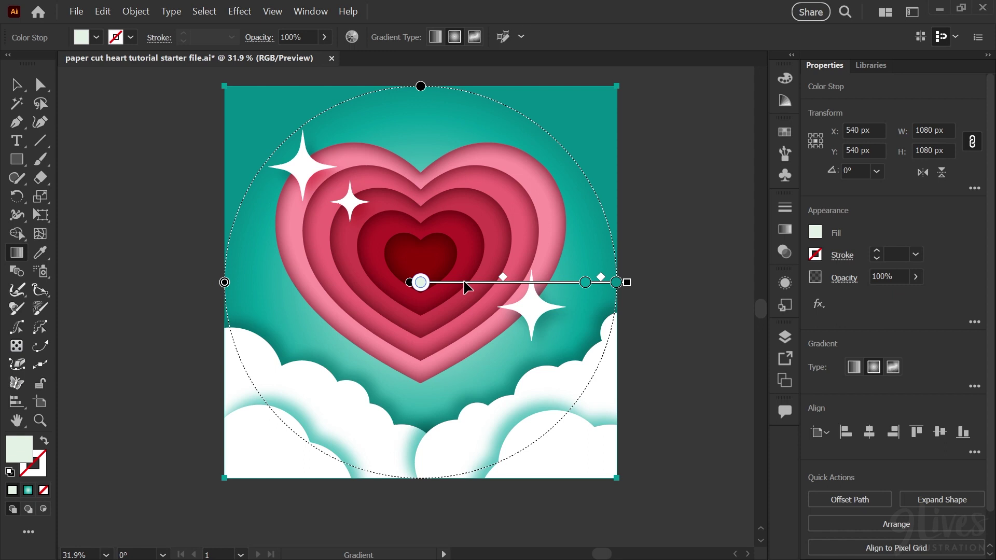
{"action": "left_click_drag", "start_coordinate": [465, 285], "coordinate": [467, 262]}
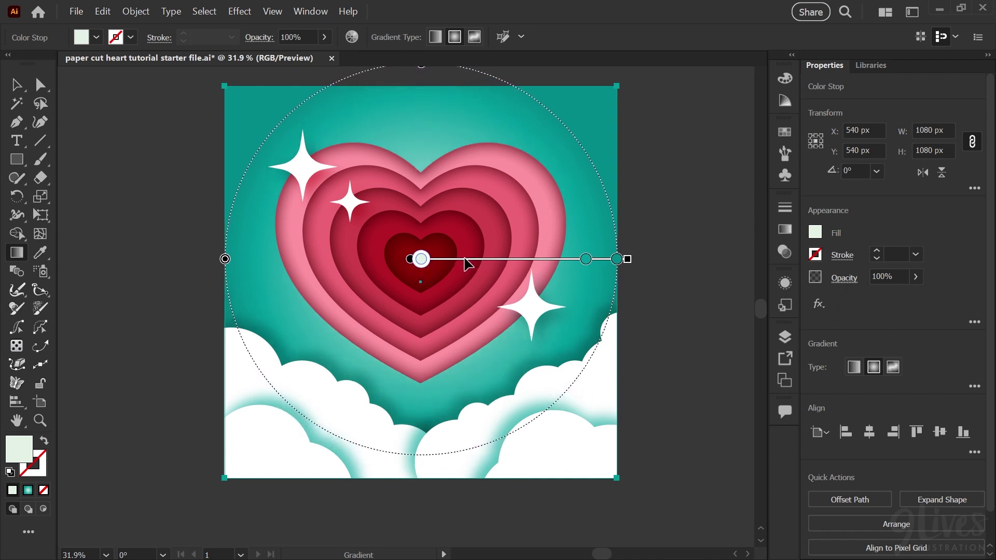
- Flatten the background's radial gradient into a slightly wide ellipse and enlarge it past the artboard's side edges
{"action": "left_click_drag", "start_coordinate": [641, 209], "coordinate": [647, 257]}
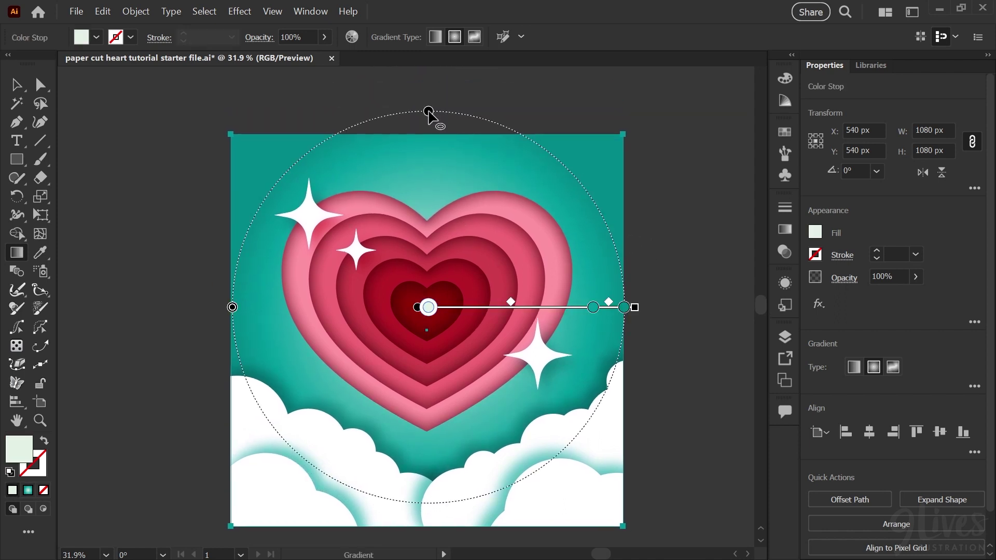
{"action": "left_click_drag", "start_coordinate": [428, 111], "coordinate": [428, 139]}
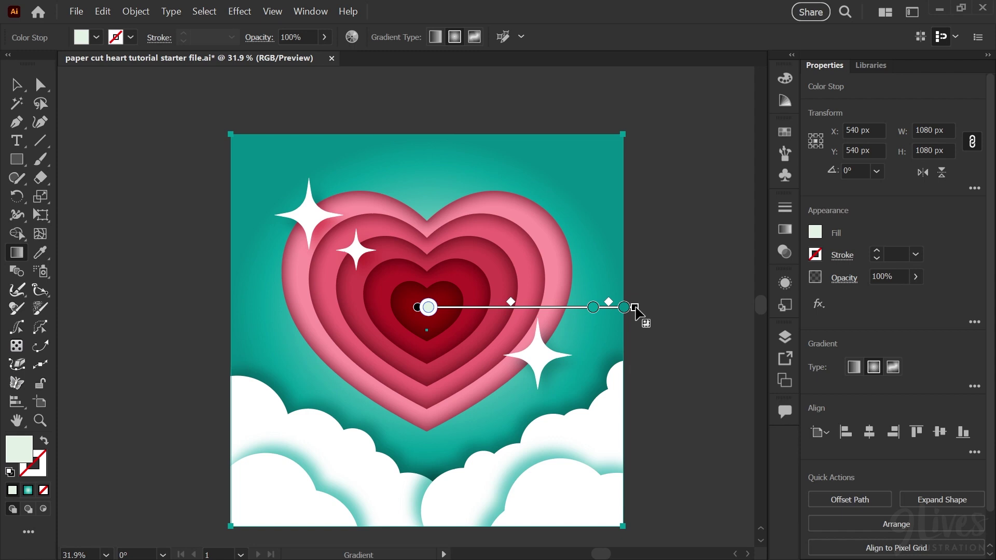
{"action": "mouse_move", "coordinate": [635, 308]}
{"action": "left_mouse_down"}
{"action": "mouse_move", "coordinate": [670, 314]}
{"action": "mouse_move", "coordinate": [575, 324]}
{"action": "mouse_move", "coordinate": [676, 331]}
{"action": "mouse_move", "coordinate": [658, 327]}
{"action": "left_mouse_up"}
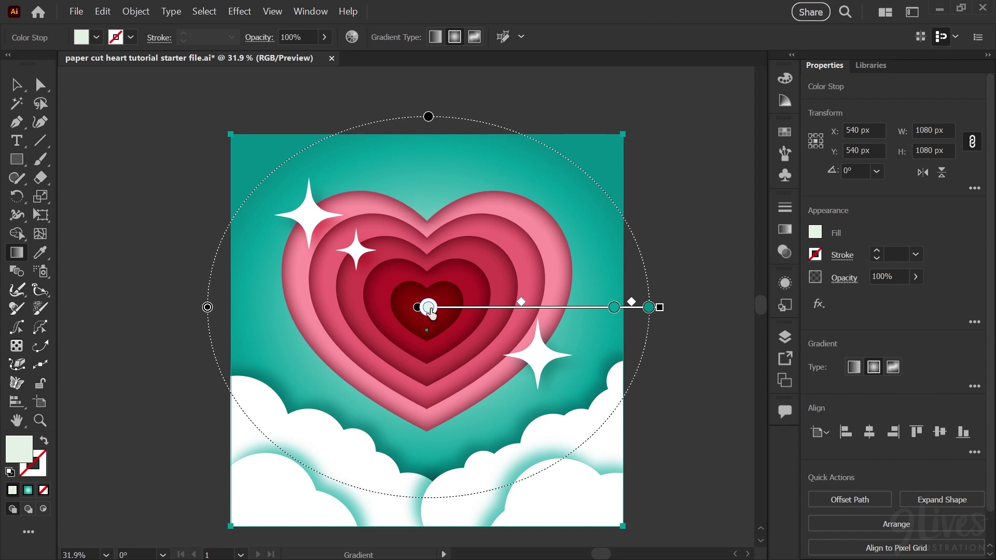
- Move the background gradient's pale center stop outward to enlarge the light glow behind the hearts, and deselect the background
{"action": "left_click_drag", "start_coordinate": [430, 309], "coordinate": [441, 312]}
{"action": "mouse_move", "coordinate": [455, 312]}
{"action": "left_mouse_down"}
{"action": "mouse_move", "coordinate": [530, 311]}
{"action": "mouse_move", "coordinate": [471, 310]}
{"action": "mouse_move", "coordinate": [525, 309]}
{"action": "mouse_move", "coordinate": [496, 310]}
{"action": "mouse_move", "coordinate": [510, 310]}
{"action": "left_mouse_up"}
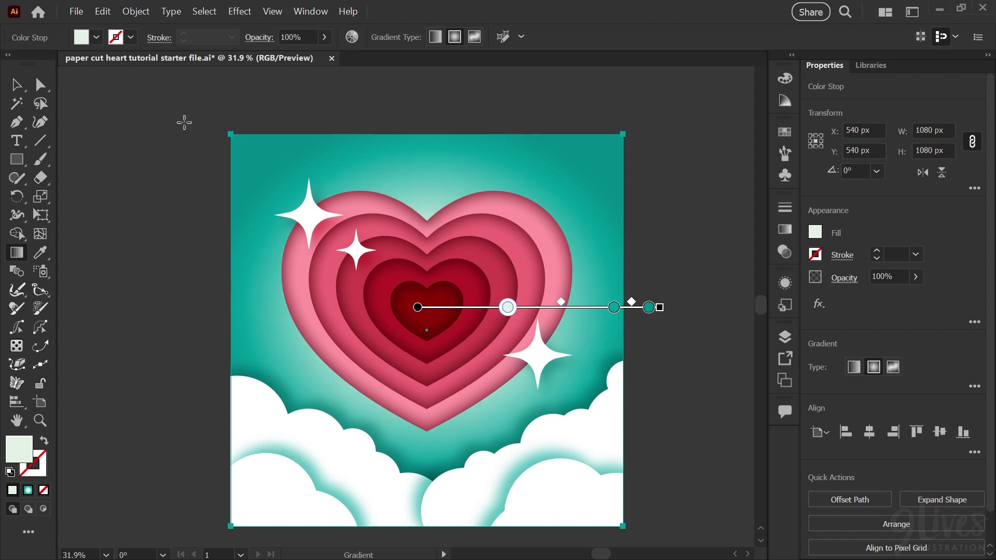
{"action": "left_click", "coordinate": [41, 85]}
{"action": "left_click", "coordinate": [155, 178]}
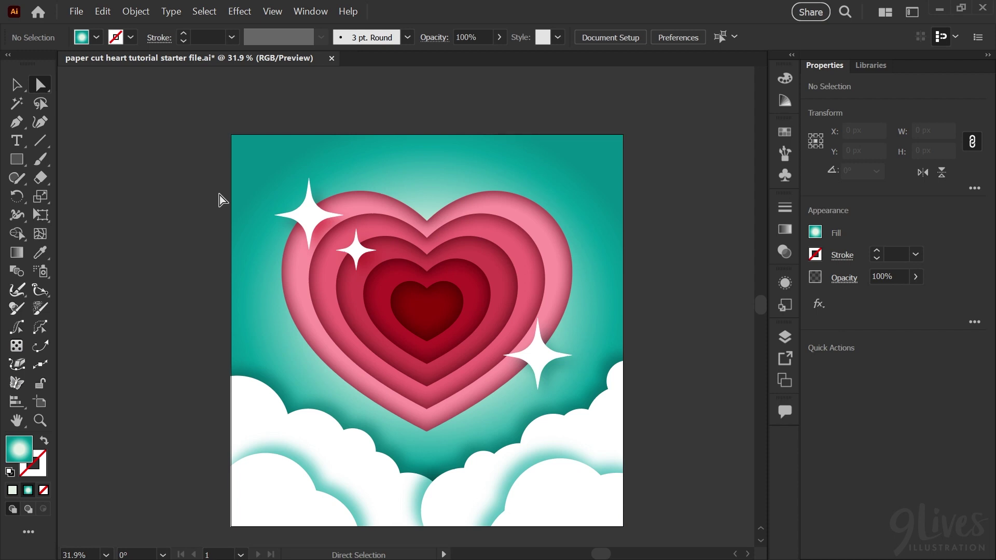
- Set the drop shadow blur of the large back cloud on the artboard's right side to 30 px, and deselect it
{"action": "left_click", "coordinate": [301, 502]}
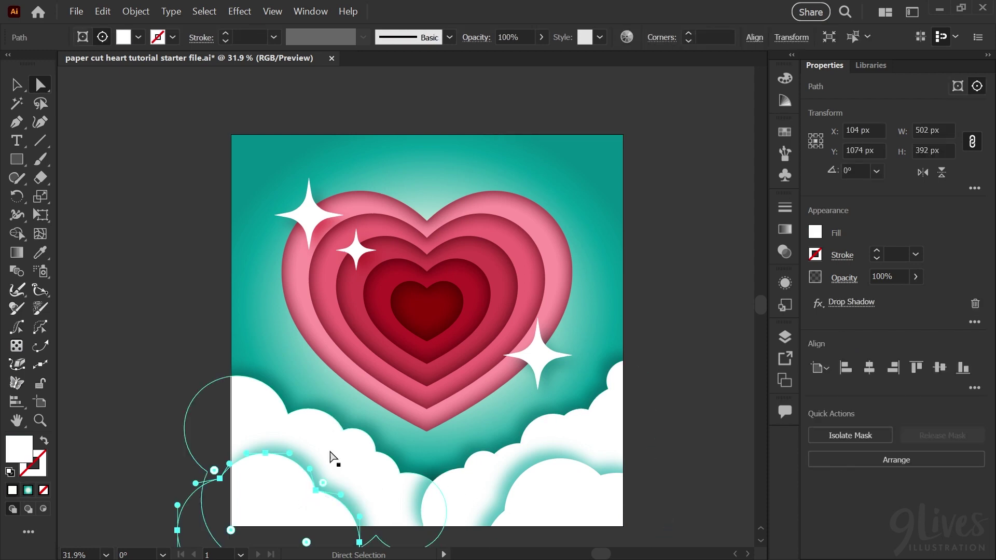
{"action": "left_click", "coordinate": [584, 435]}
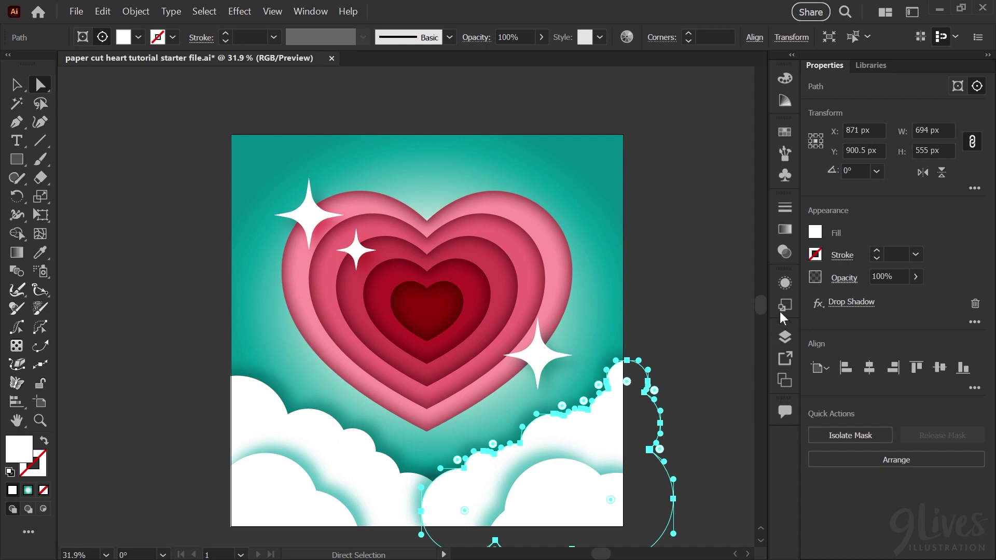
{"action": "left_click", "coordinate": [781, 281]}
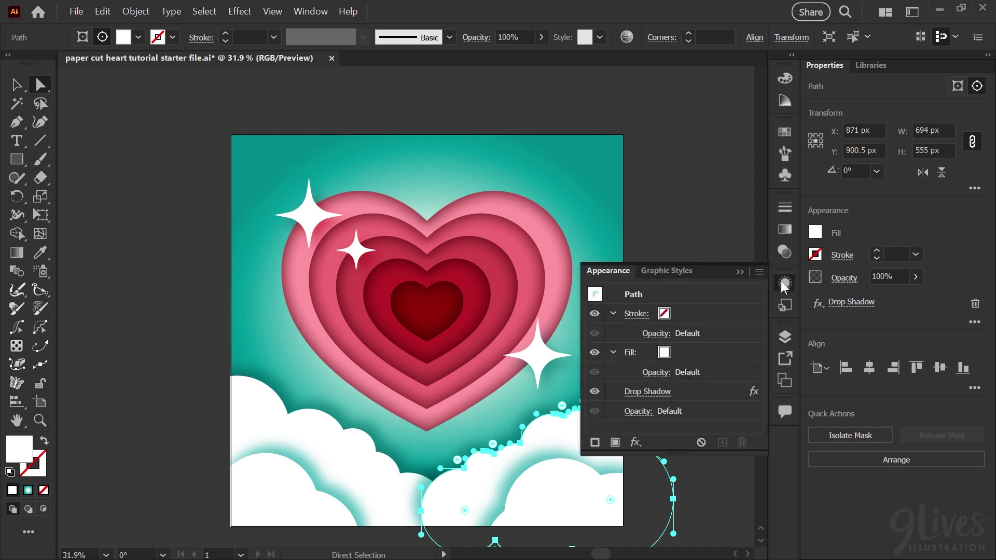
{"action": "left_click", "coordinate": [650, 392]}
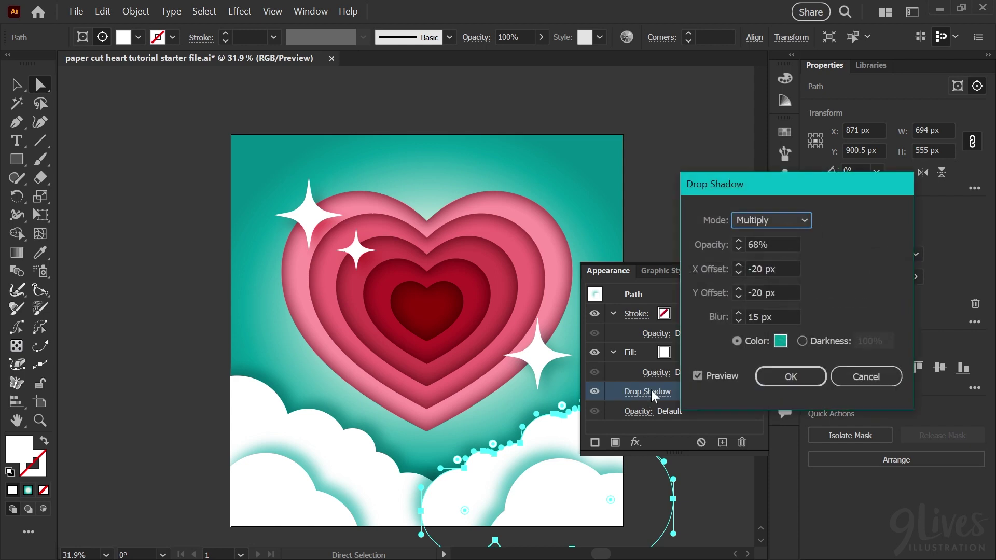
{"action": "double_click", "coordinate": [754, 317]}
{"action": "type", "text": "30"}
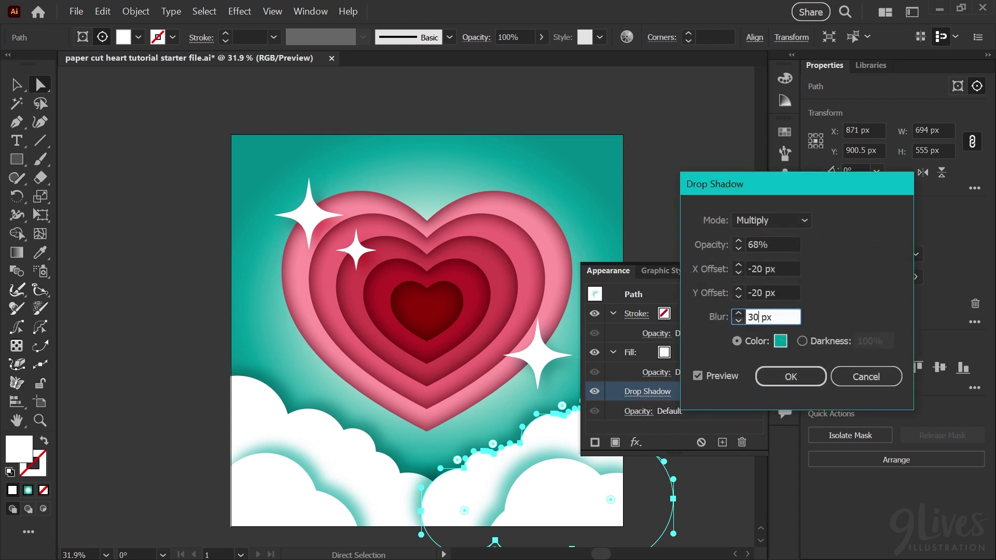
{"action": "left_click", "coordinate": [792, 293]}
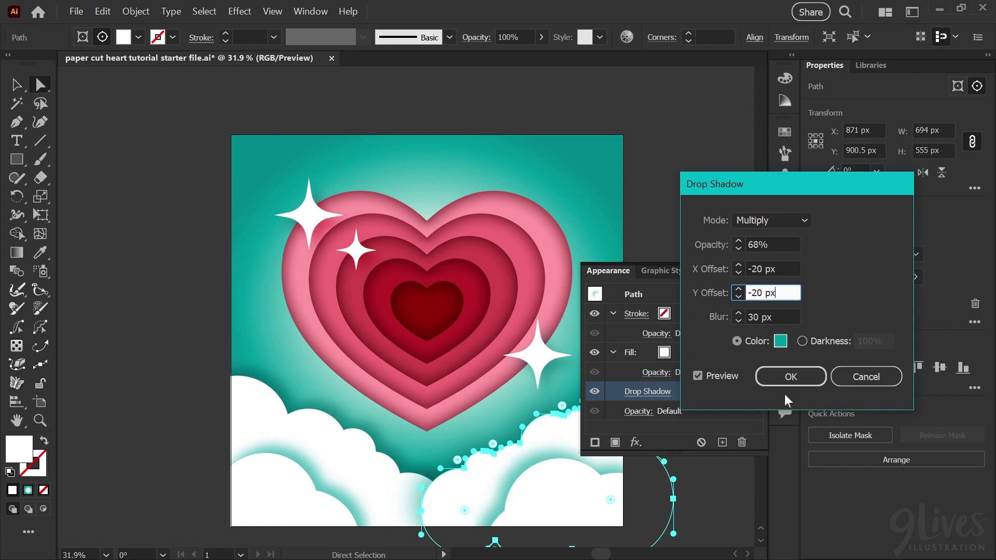
{"action": "left_click", "coordinate": [801, 380]}
{"action": "left_click", "coordinate": [784, 283]}
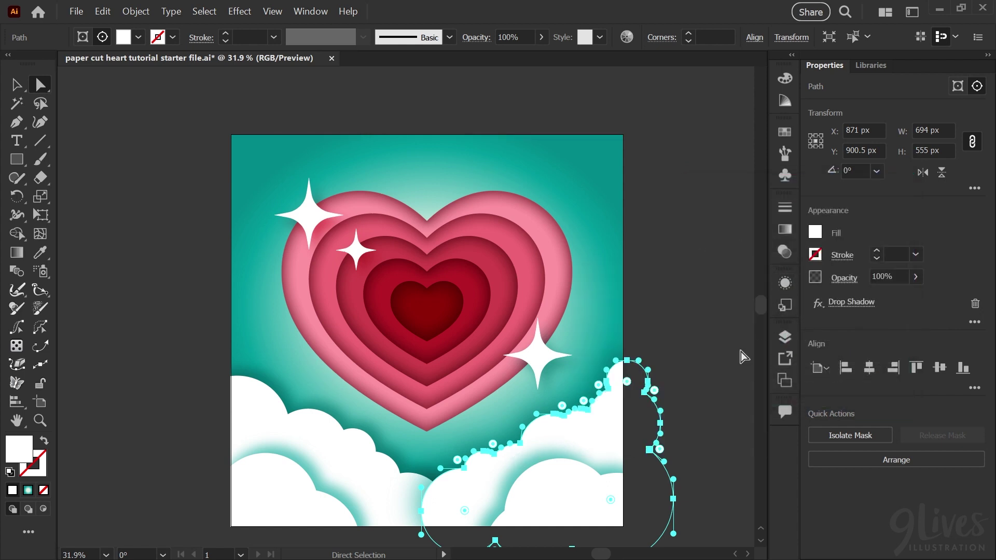
{"action": "left_click", "coordinate": [699, 441]}
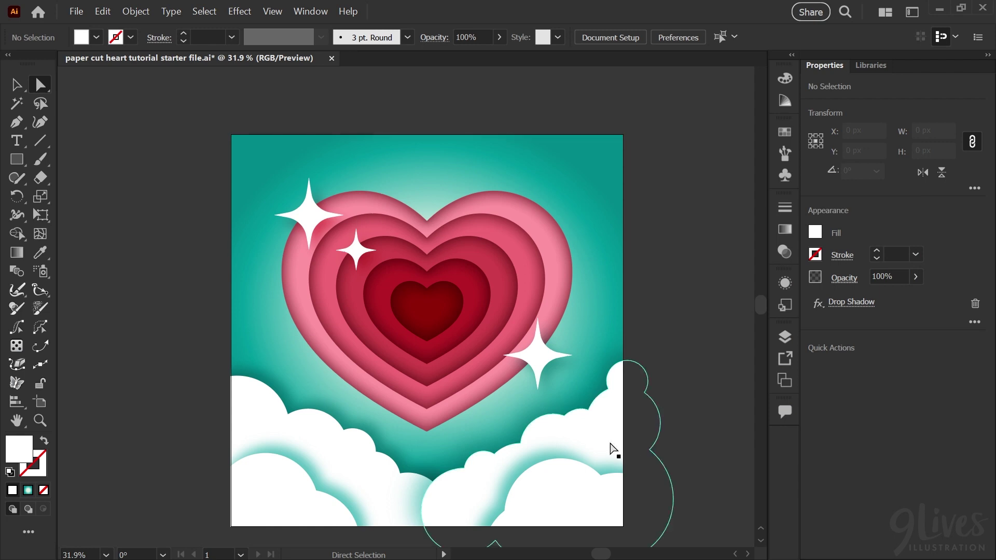
- Set the drop shadow blur of the front right cloud to 24 px
{"action": "left_click", "coordinate": [540, 503]}
{"action": "left_click", "coordinate": [785, 282]}
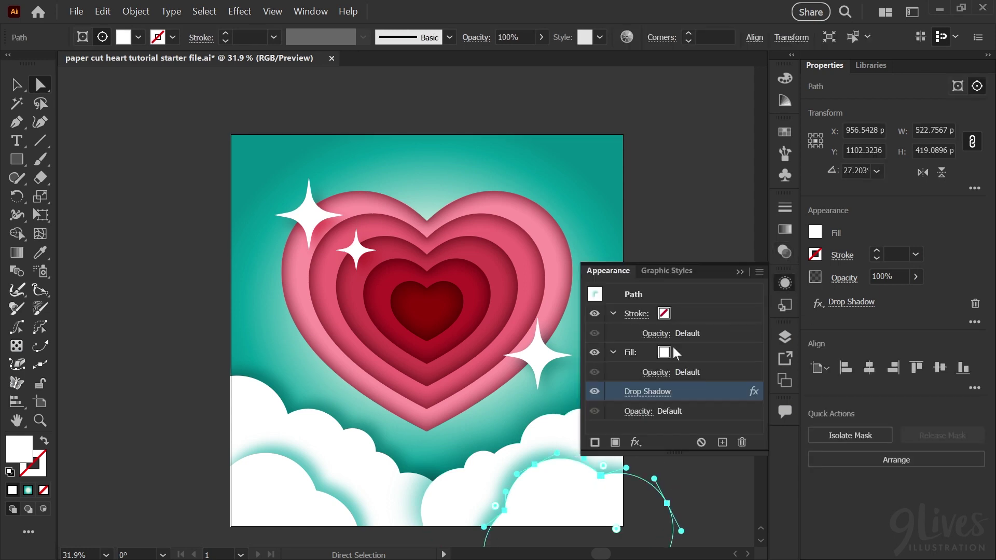
{"action": "left_click", "coordinate": [647, 391]}
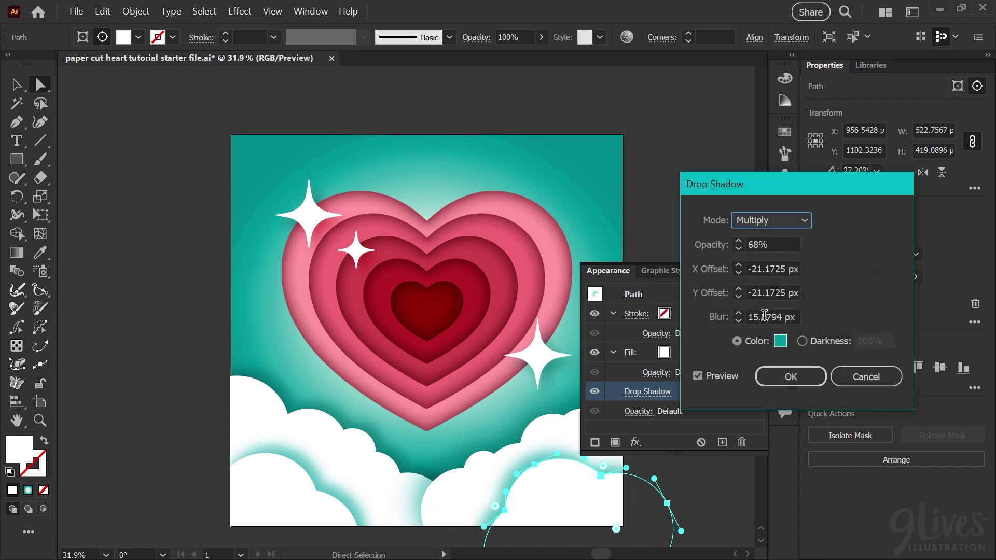
{"action": "double_click", "coordinate": [762, 317]}
{"action": "type", "text": "24"}
{"action": "key", "text": "Return"}
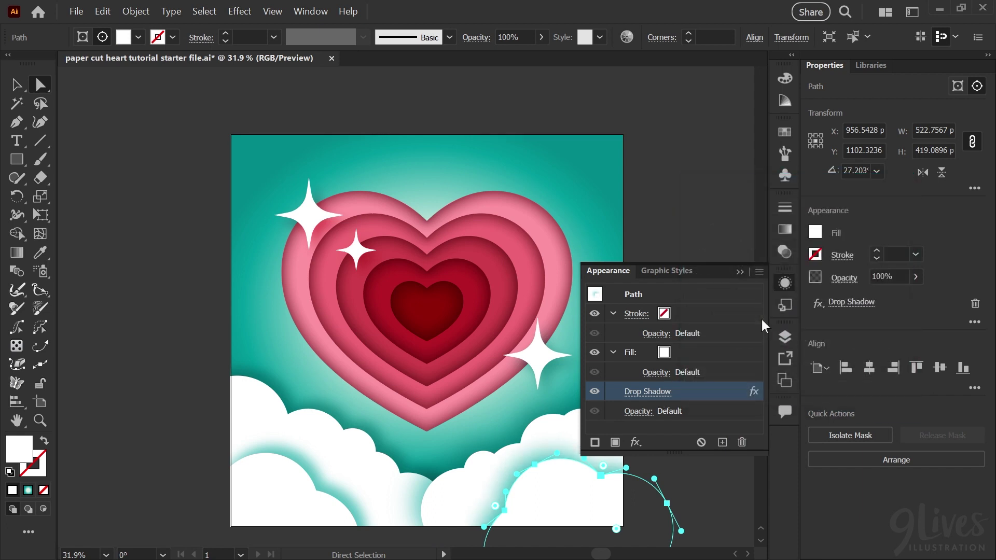
- Change the front right cloud's drop shadow color to a brighter, more saturated teal
{"action": "left_click", "coordinate": [669, 398]}
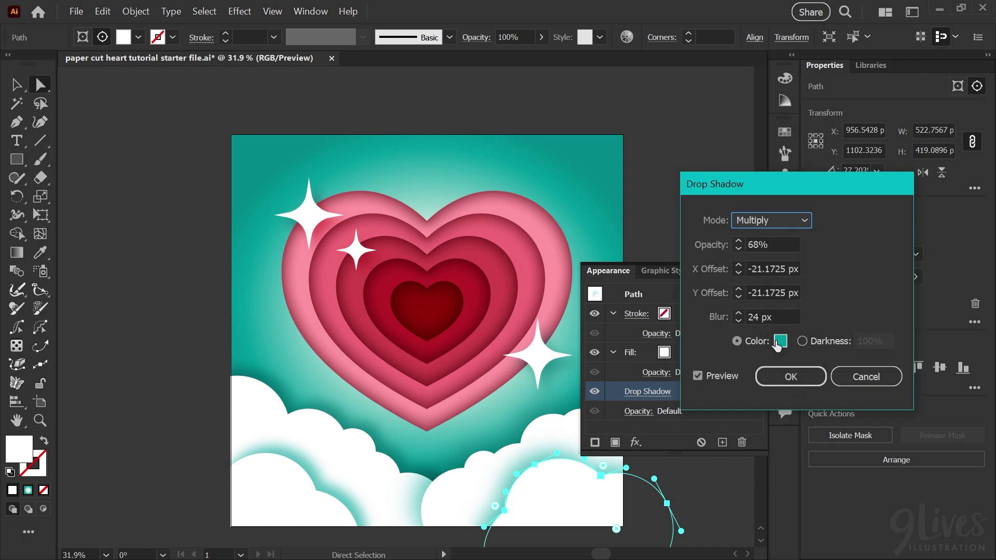
{"action": "left_click", "coordinate": [780, 341]}
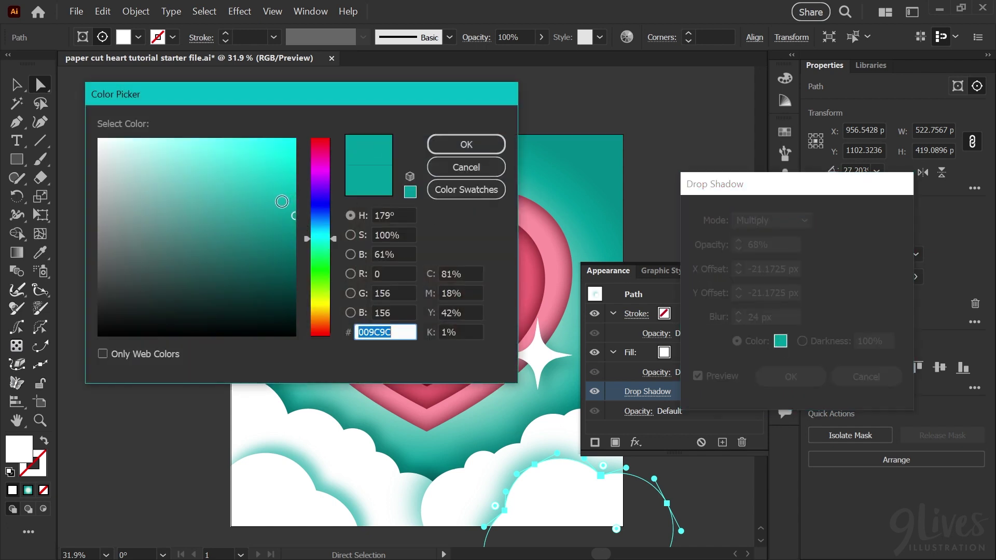
{"action": "left_click_drag", "start_coordinate": [282, 199], "coordinate": [302, 185]}
{"action": "left_click", "coordinate": [439, 144]}
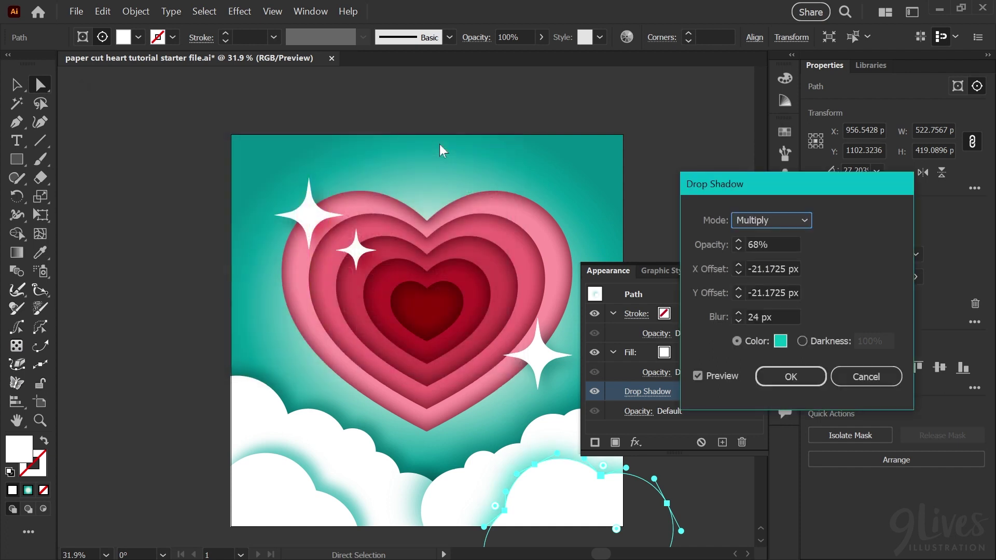
{"action": "left_click", "coordinate": [767, 377]}
- Copy the front right cloud's appearance onto the front left cloud and make its drop shadow X offset positive
{"action": "left_click", "coordinate": [283, 500]}
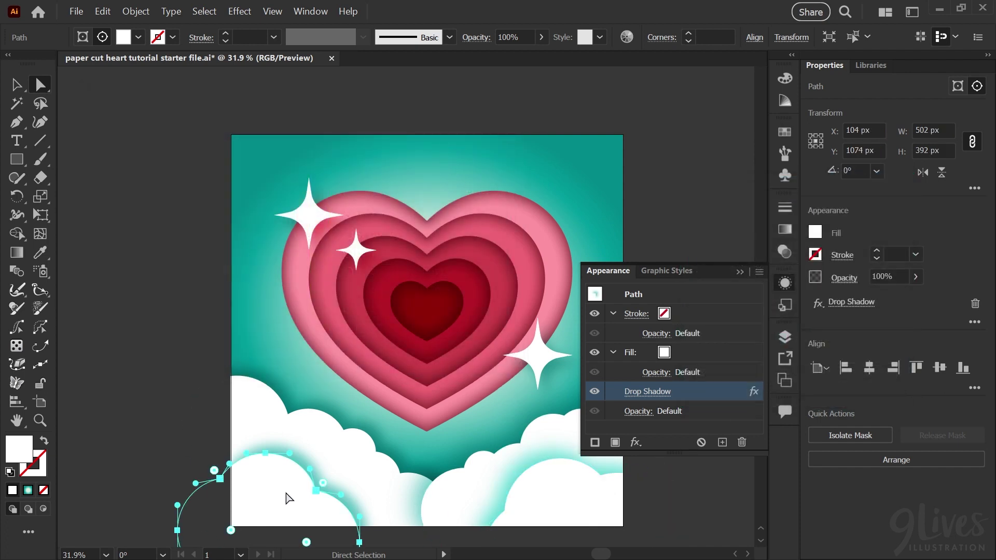
{"action": "key", "text": "i"}
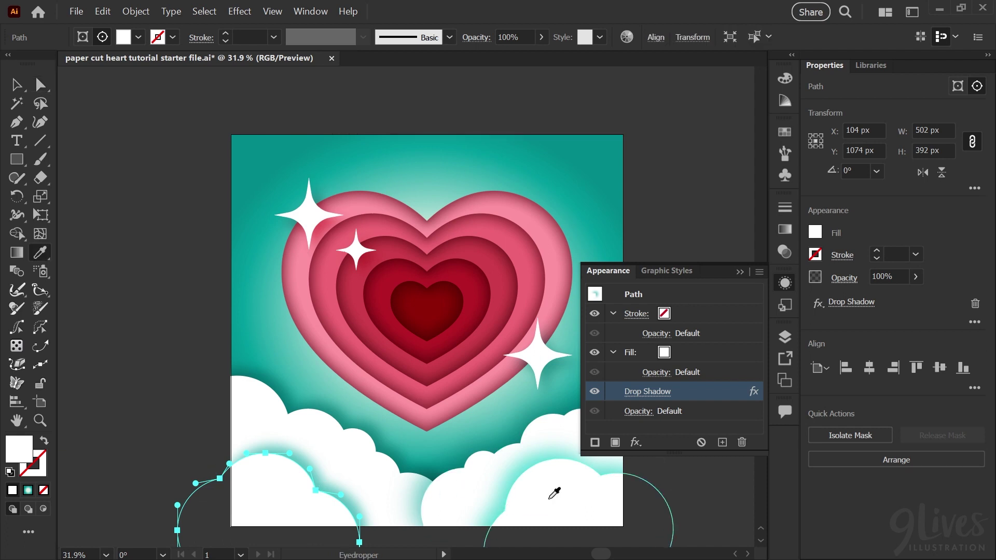
{"action": "left_click", "coordinate": [638, 391]}
{"action": "left_click_drag", "start_coordinate": [750, 269], "coordinate": [740, 275]}
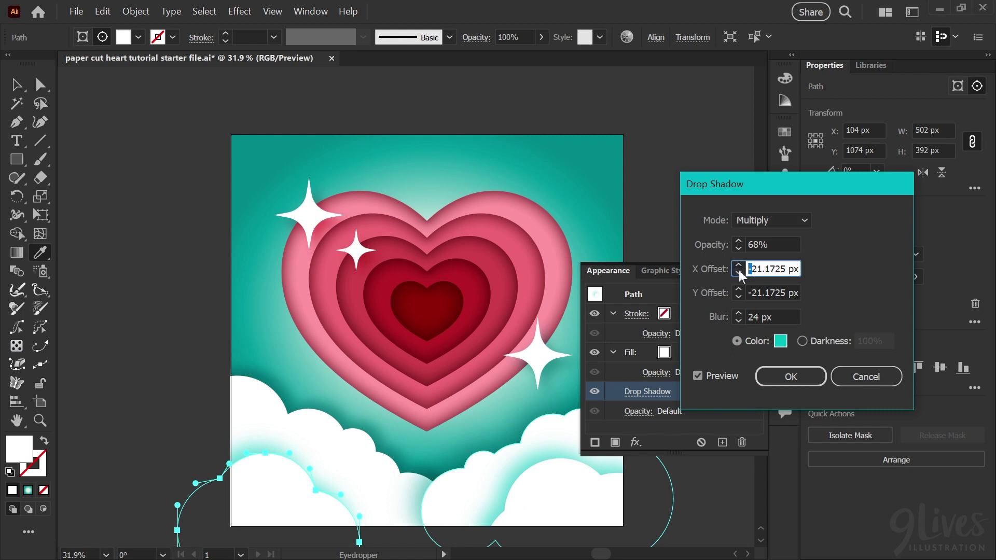
{"action": "key", "text": "Return"}
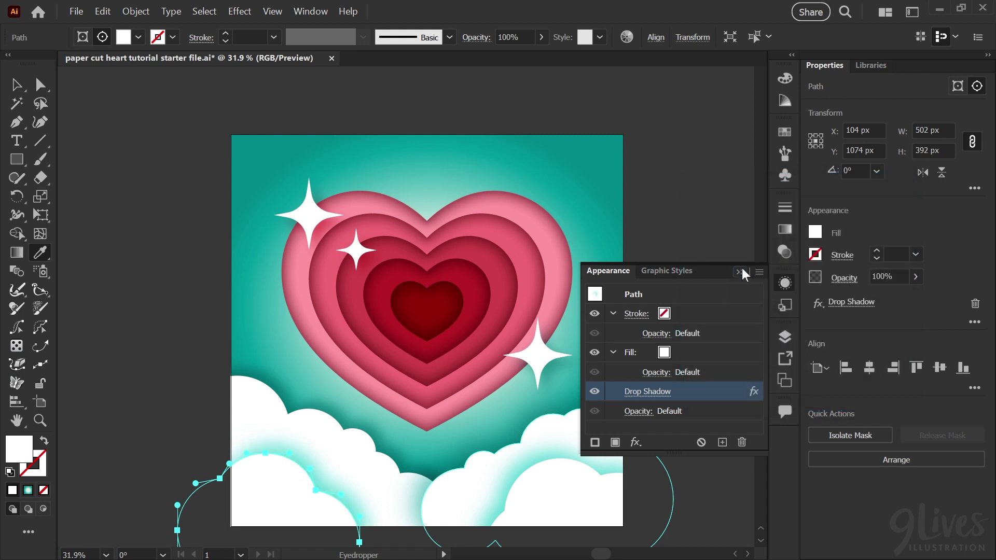
{"action": "left_click", "coordinate": [742, 270]}
- Set the drop shadow blur of the large back left cloud to 50 px and deselect it
{"action": "left_click", "coordinate": [363, 457], "text": "ctrl"}
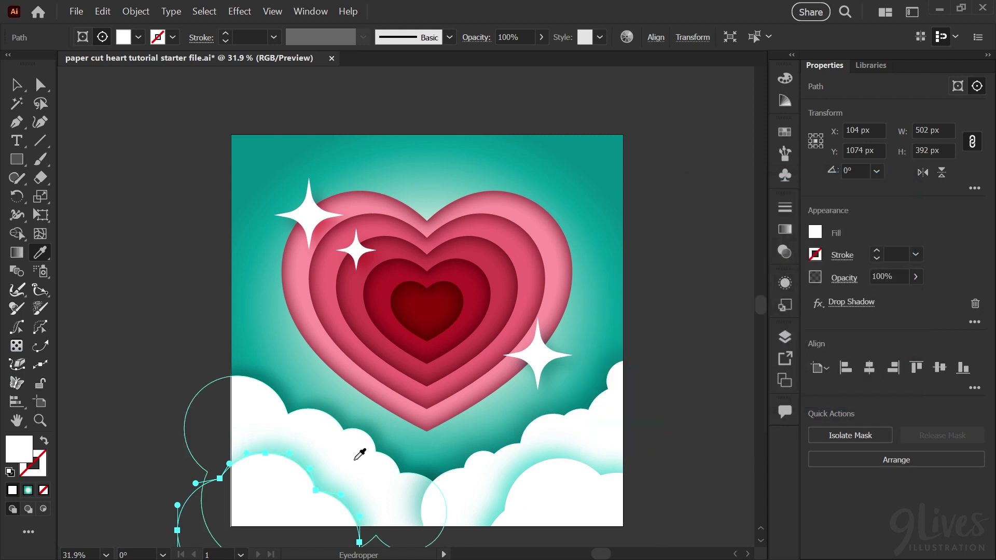
{"action": "key", "text": "a"}
{"action": "left_click", "coordinate": [785, 283]}
{"action": "left_click", "coordinate": [647, 391]}
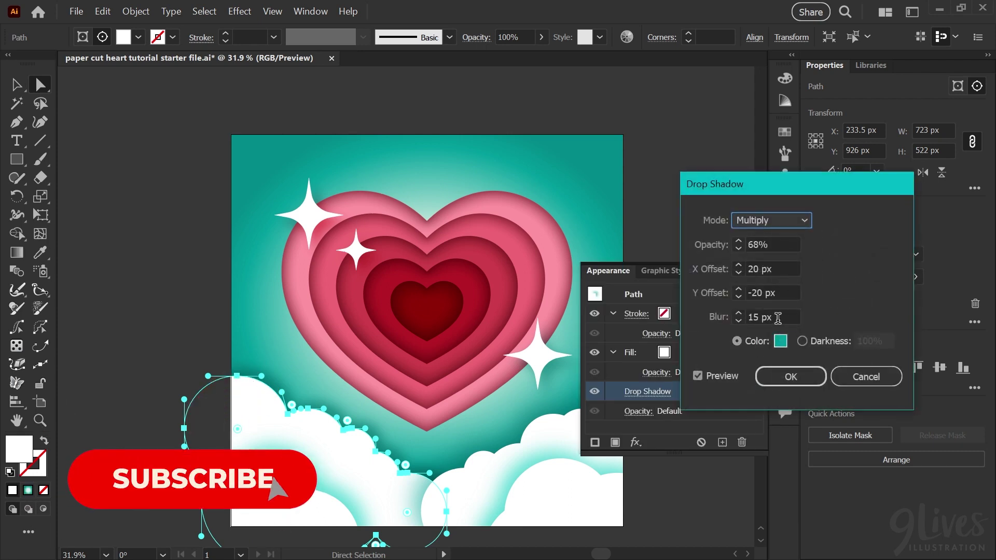
{"action": "left_click_drag", "start_coordinate": [778, 317], "coordinate": [718, 322]}
{"action": "type", "text": "50"}
{"action": "key", "text": "Return"}
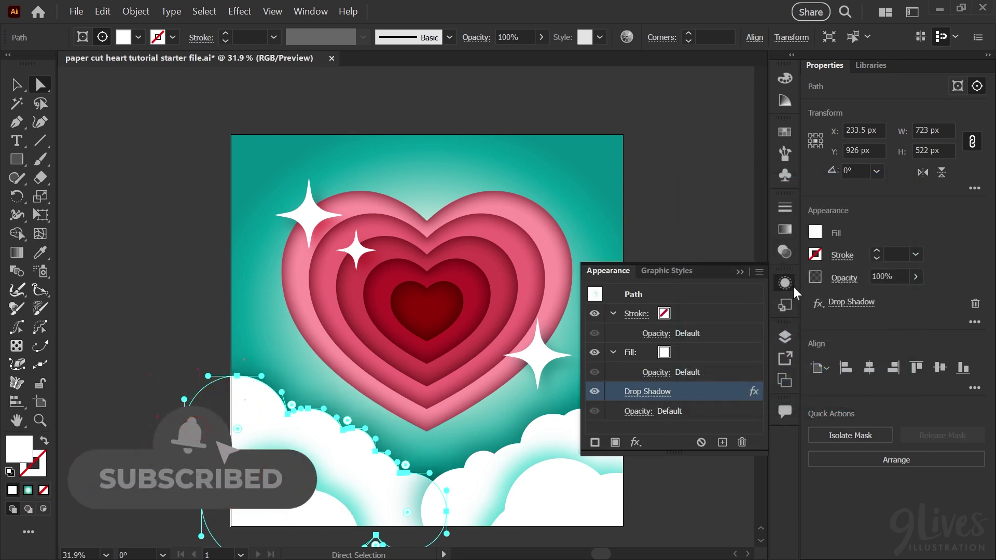
{"action": "left_click", "coordinate": [789, 285]}
{"action": "left_click", "coordinate": [707, 385]}
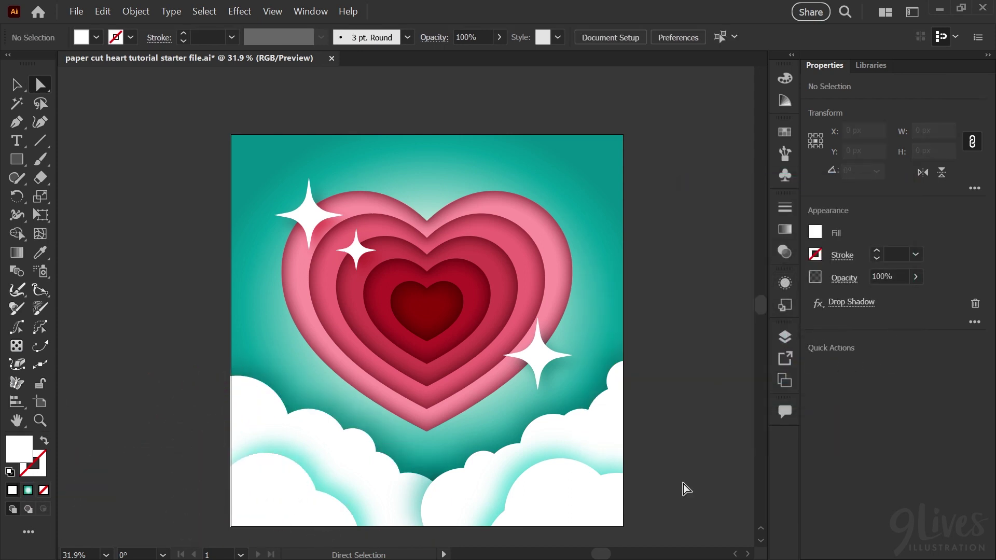